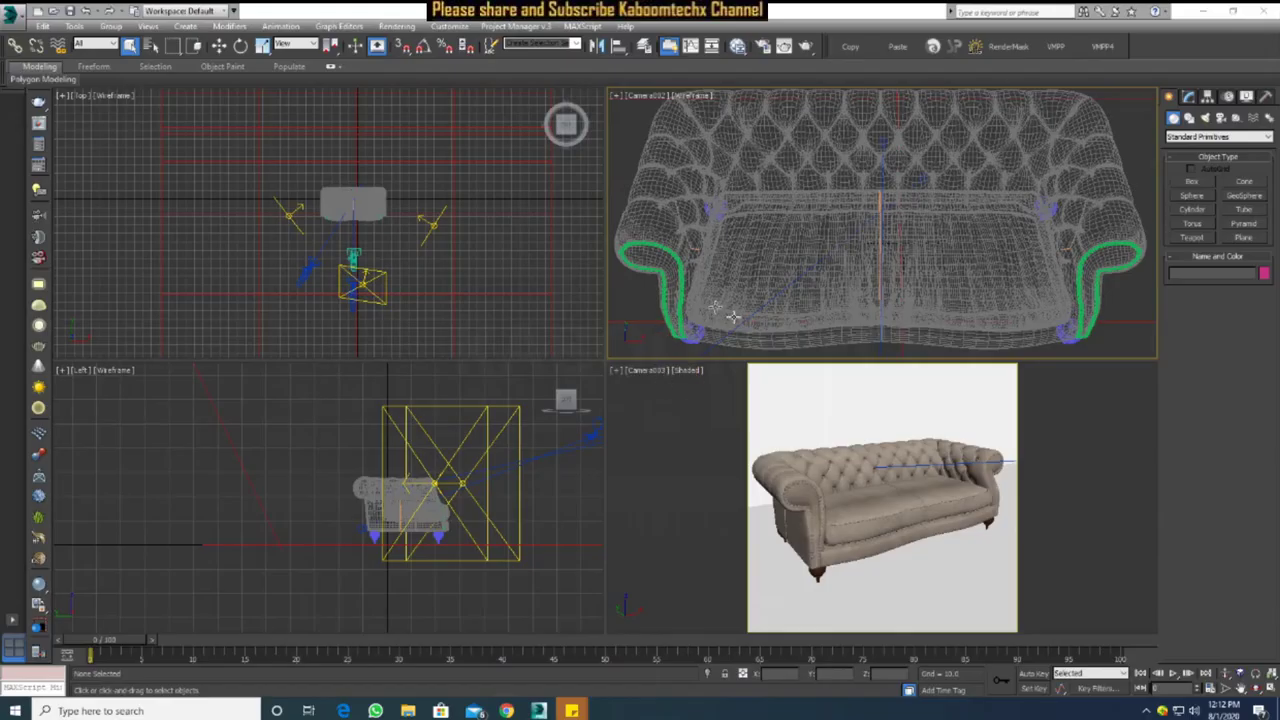
# Cycle the camera viewport through Camera001 and leave it on Camera002's front sofa view
pyautogui.click(921, 460)
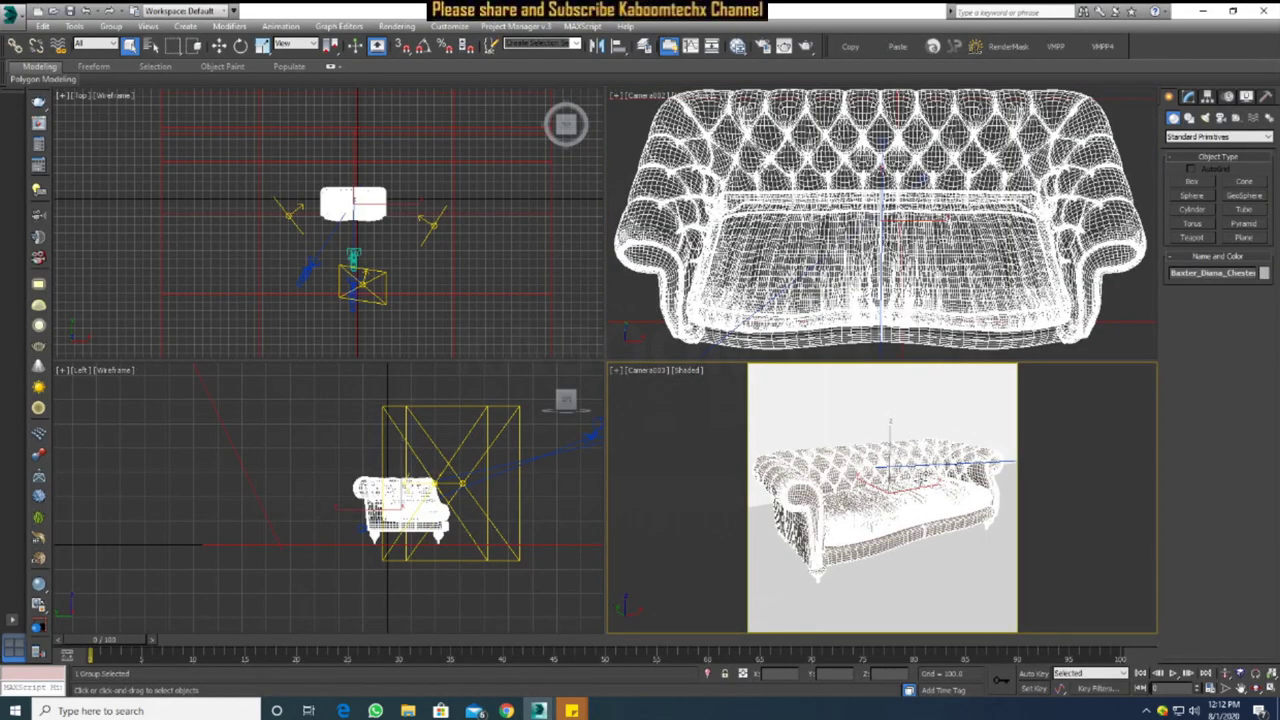
pyautogui.click(645, 370)
pyautogui.moveTo(680, 385)
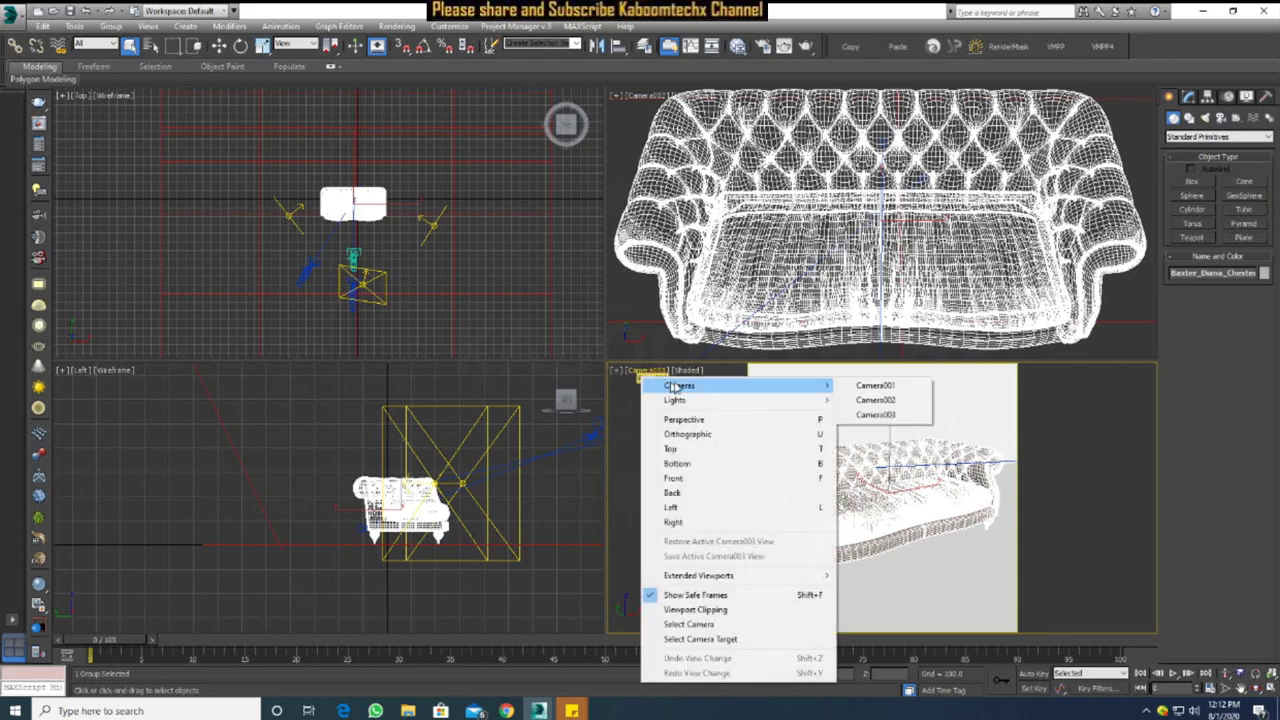
pyautogui.click(866, 386)
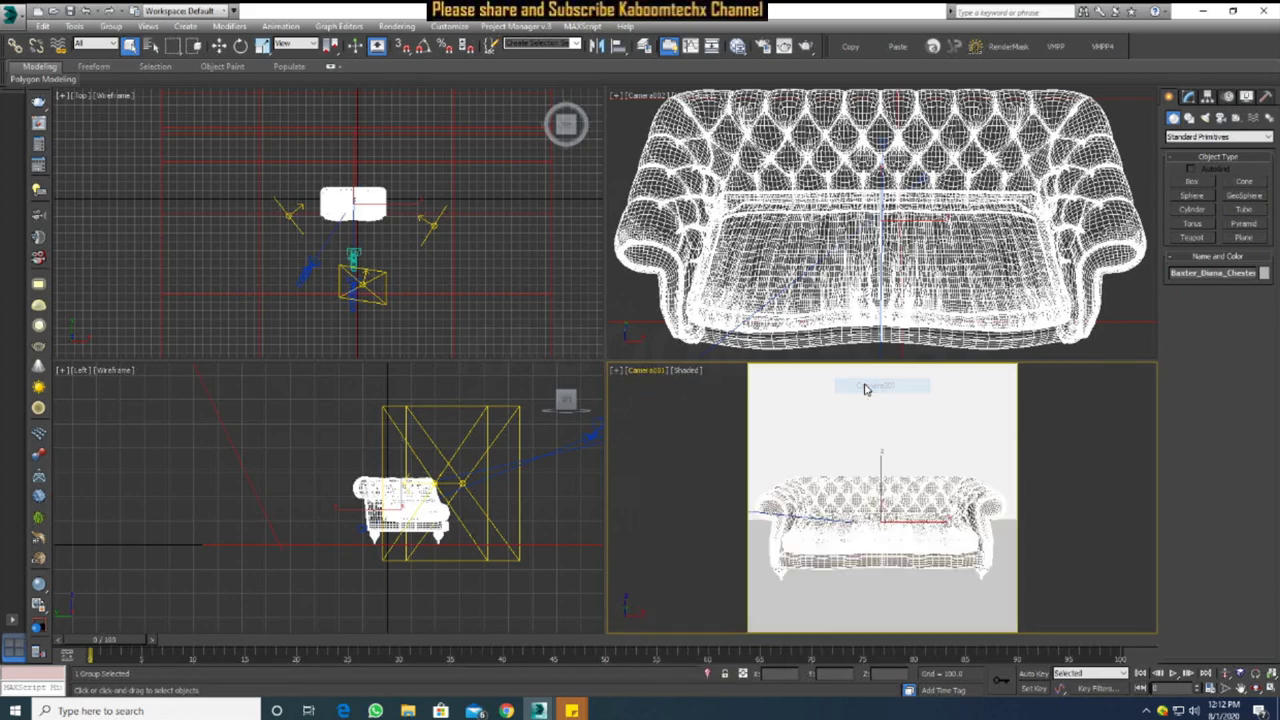
pyautogui.click(652, 372)
pyautogui.moveTo(700, 385)
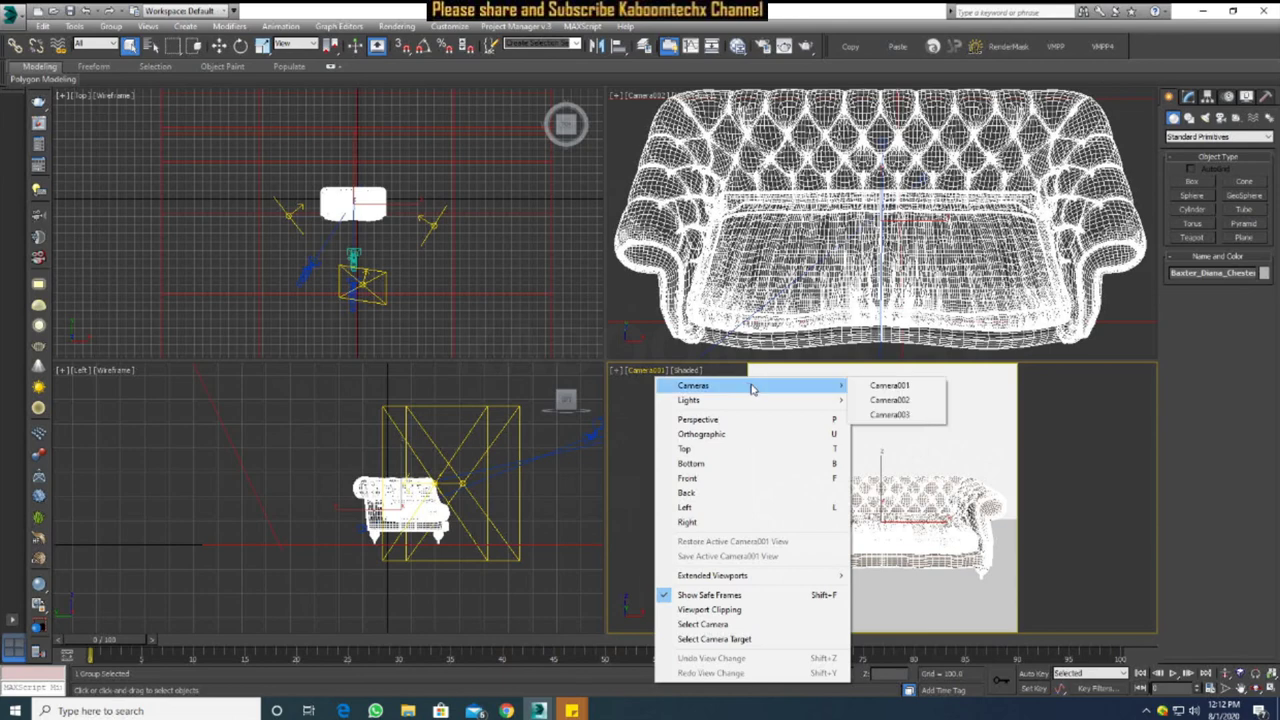
pyautogui.click(890, 399)
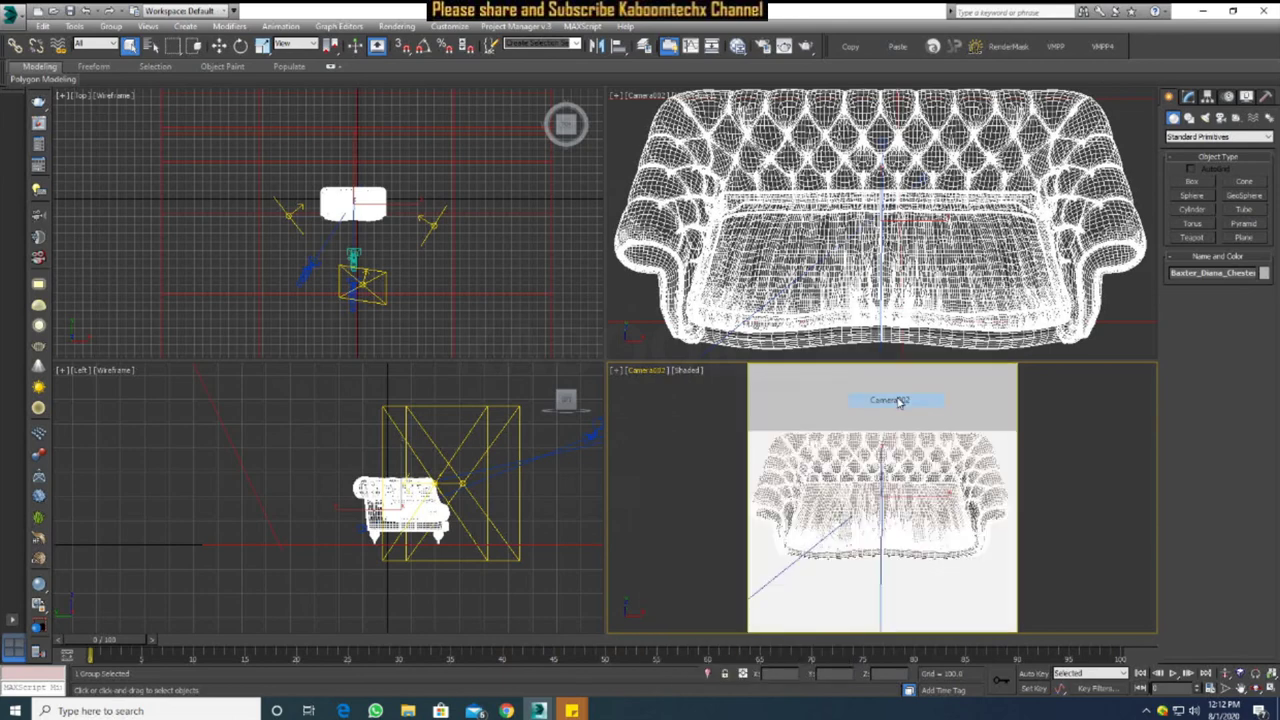
pyautogui.click(651, 372)
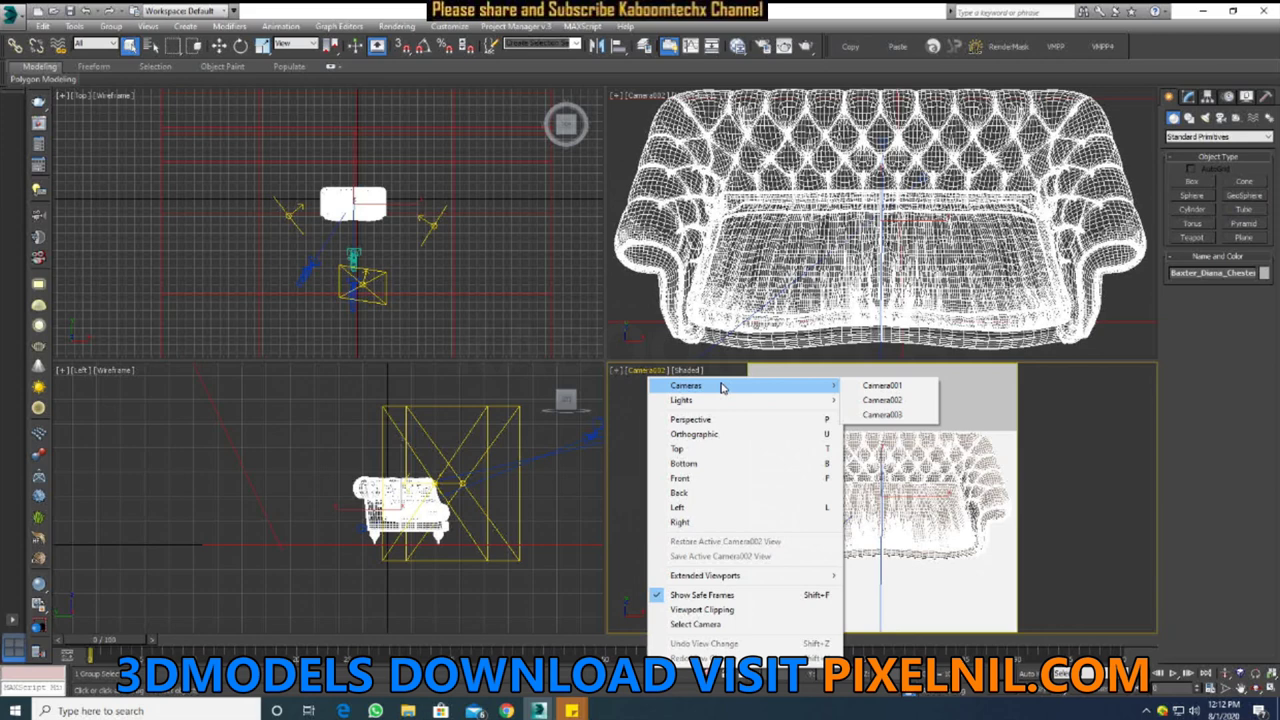
pyautogui.click(1088, 436)
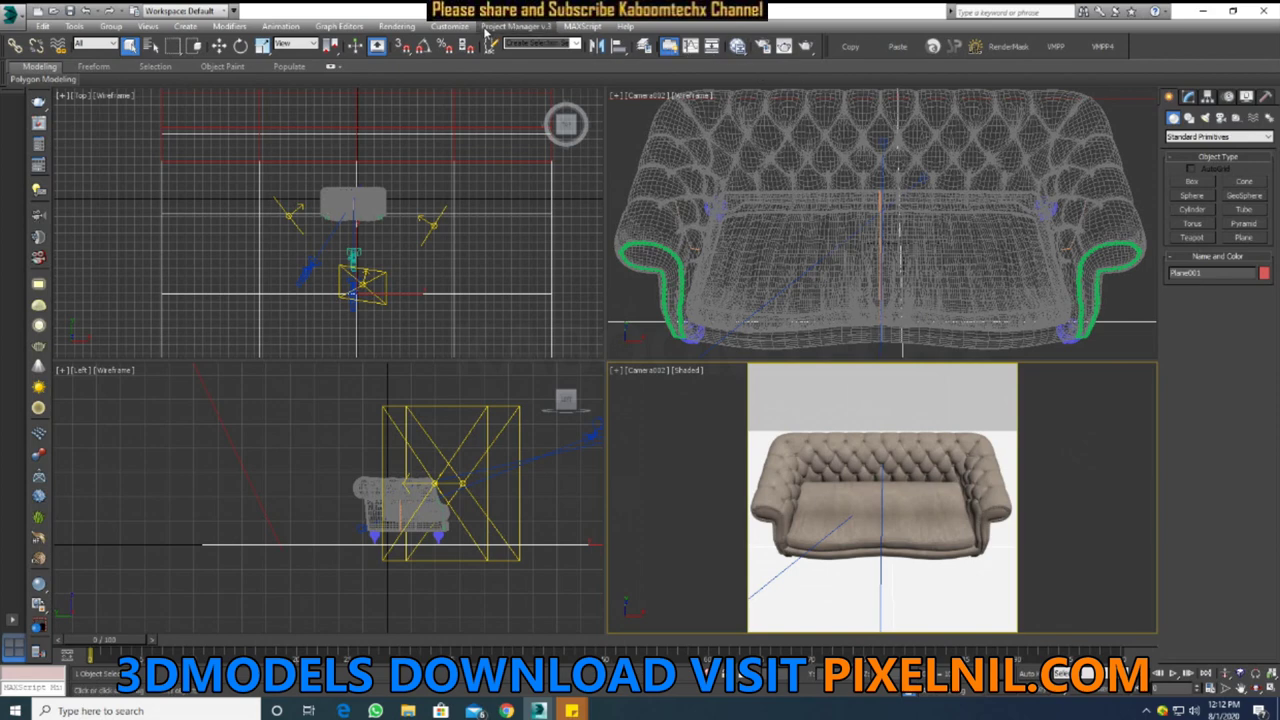
pyautogui.click(450, 27)
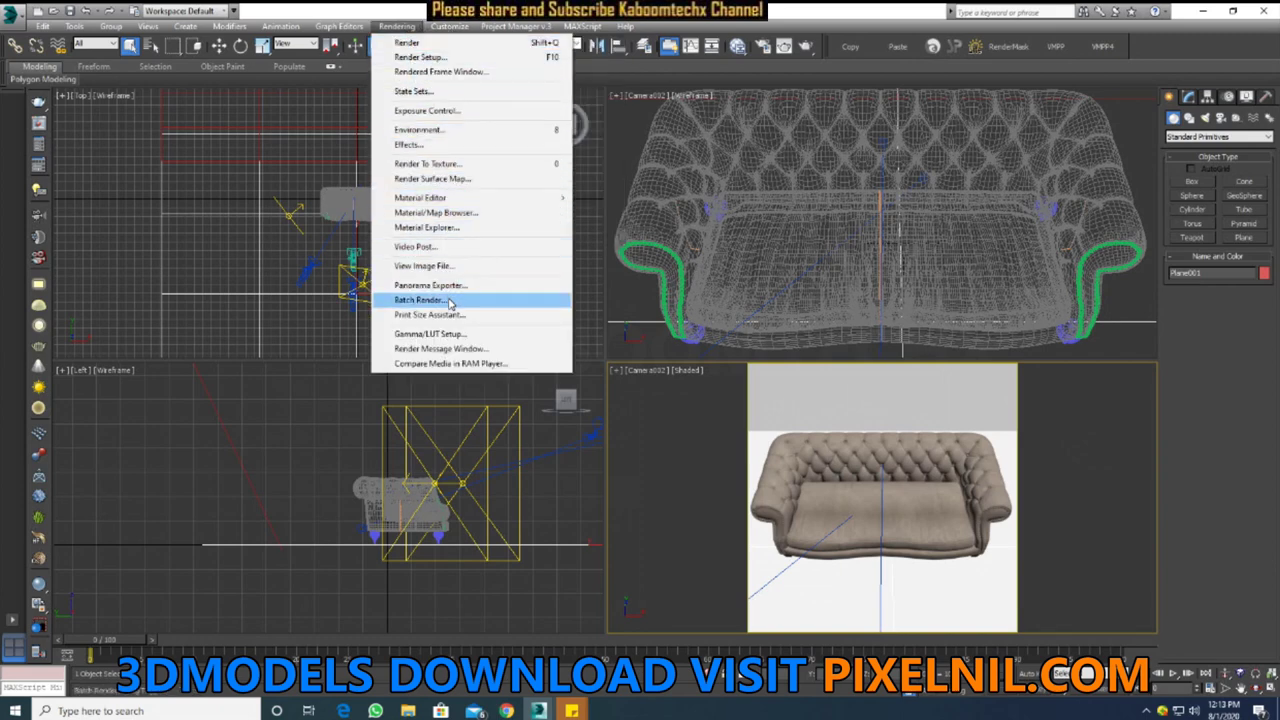
# Open the empty Batch Render dialog, enlarge it and move it to the upper left
pyautogui.click(452, 301)
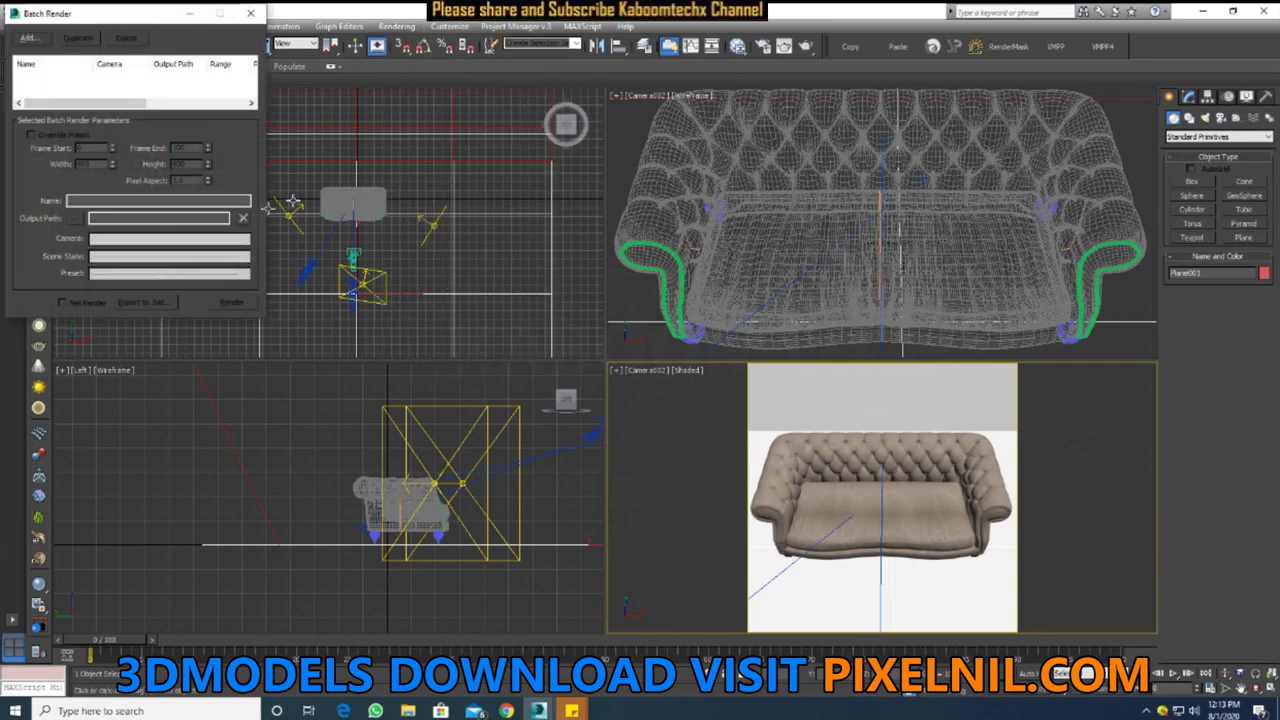
pyautogui.moveTo(268, 321); pyautogui.dragTo(465, 462)
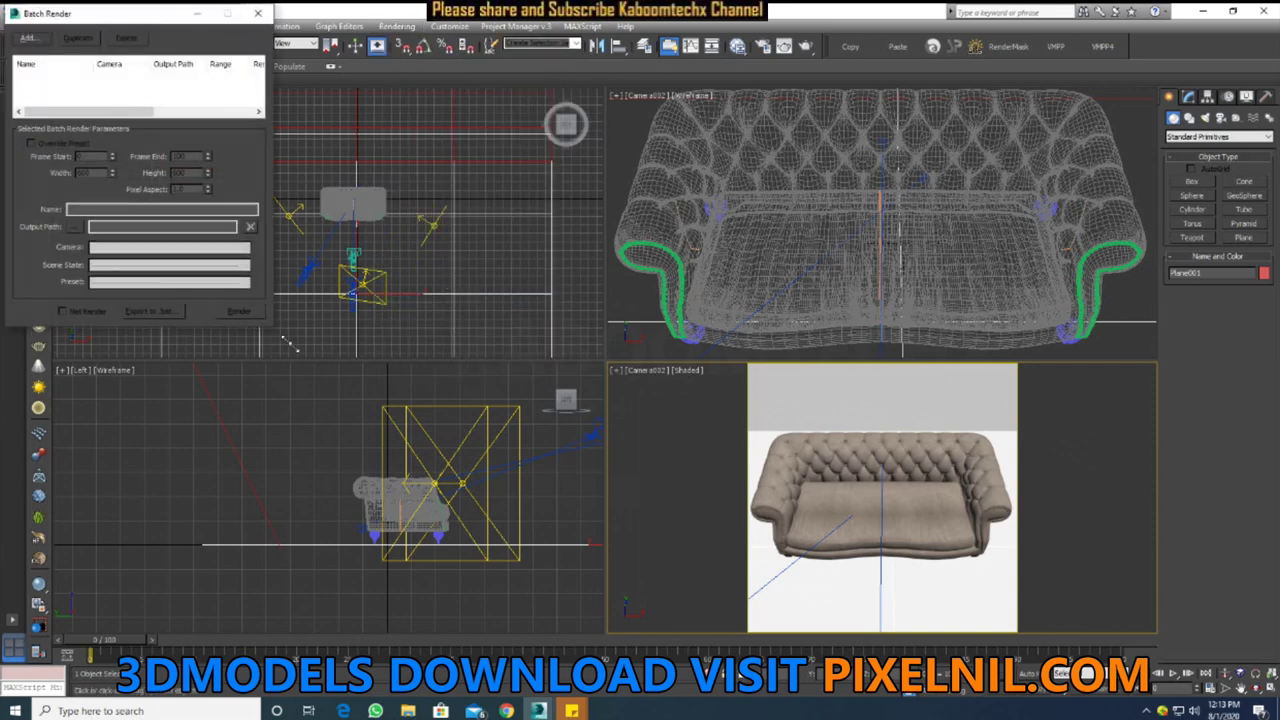
pyautogui.moveTo(191, 13); pyautogui.dragTo(336, 63)
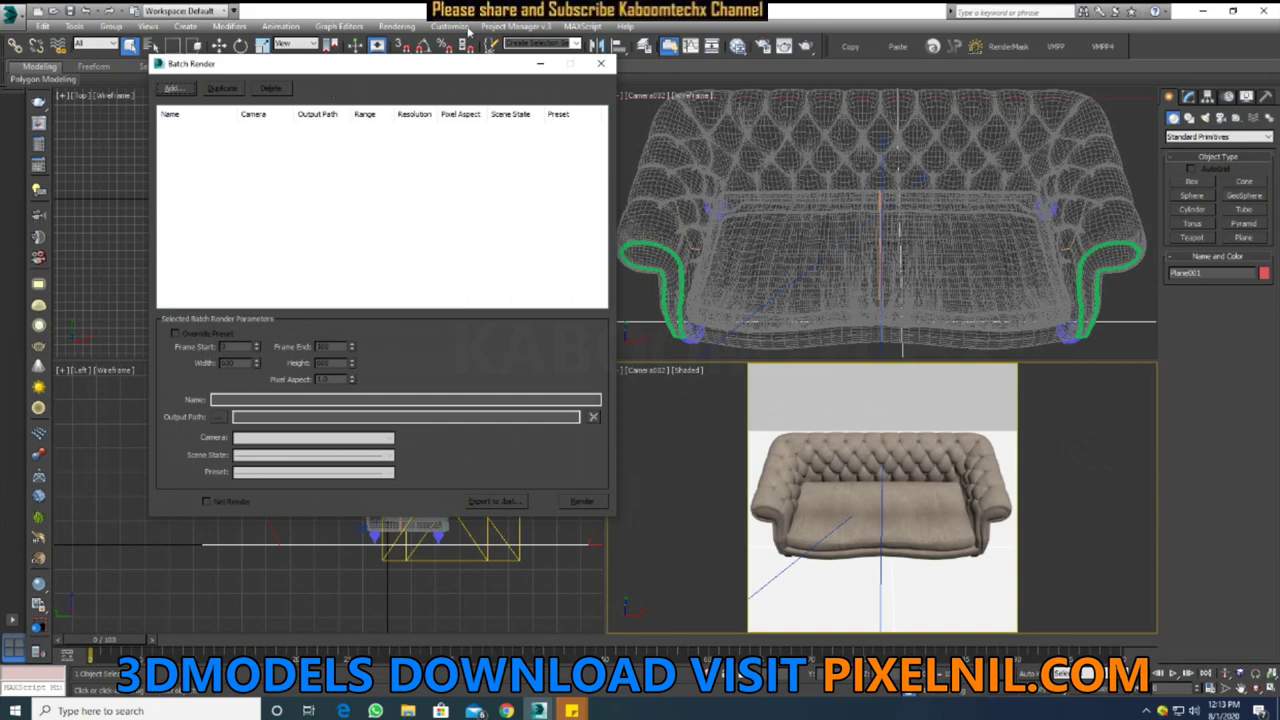
pyautogui.click(762, 46)
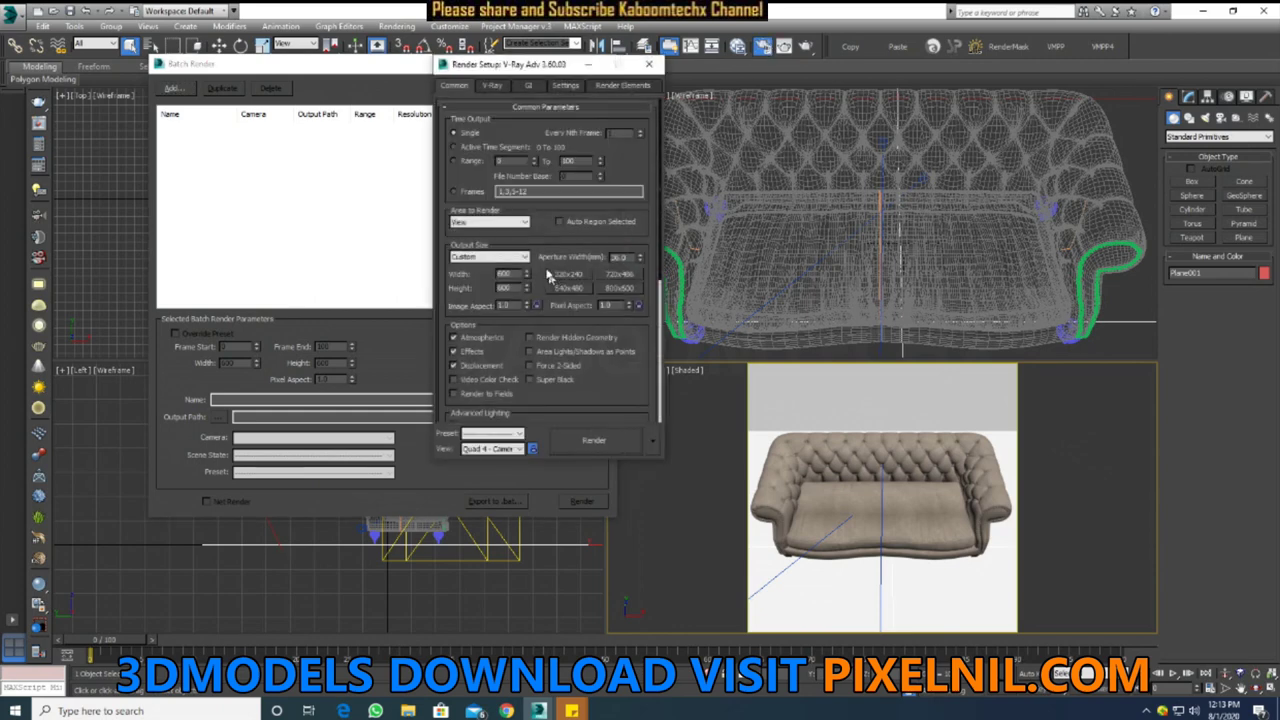
# Nudge Render Setup left and switch the camera viewport to Camera003
pyautogui.scroll(-3, 507, 192)
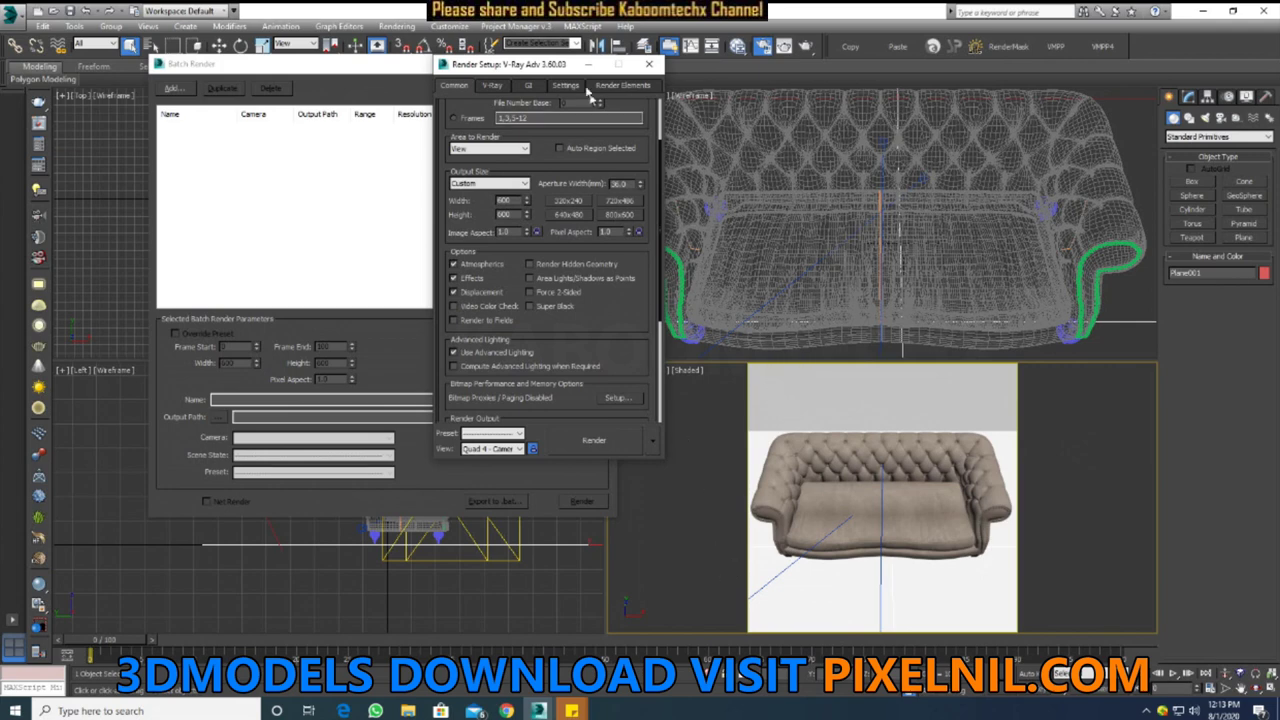
pyautogui.moveTo(545, 64); pyautogui.dragTo(508, 72)
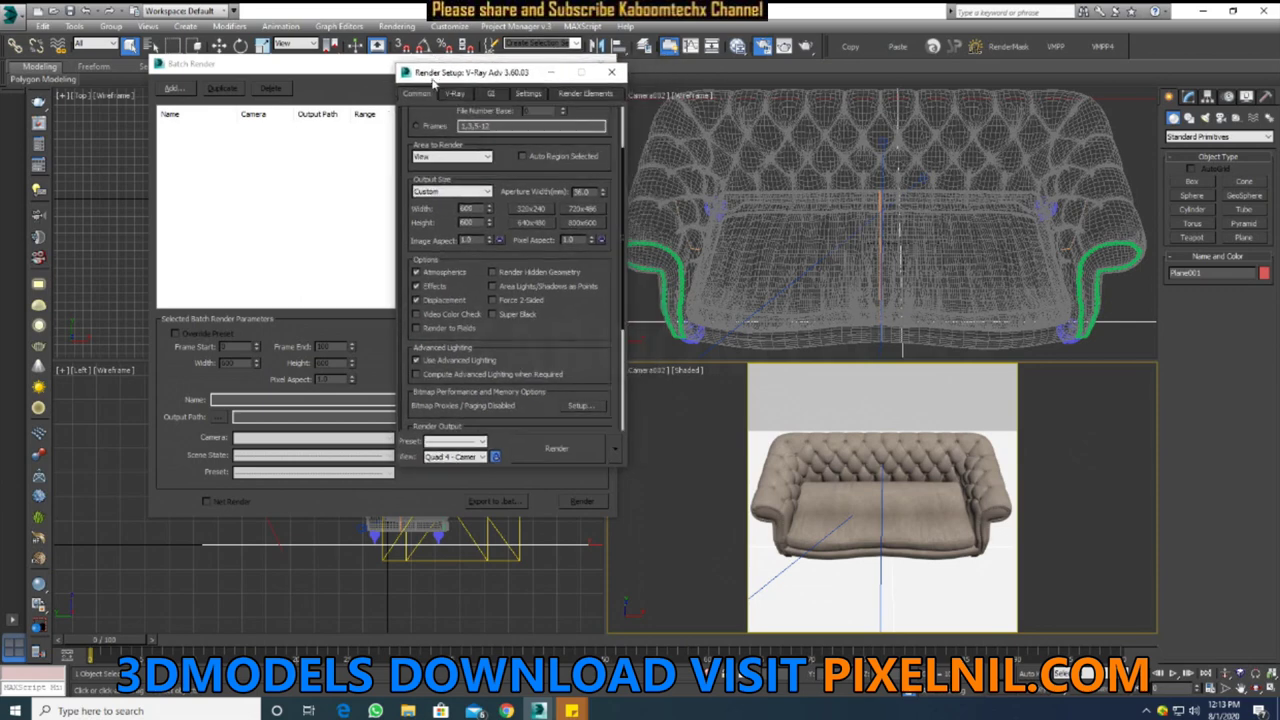
pyautogui.click(658, 371)
pyautogui.click(668, 372)
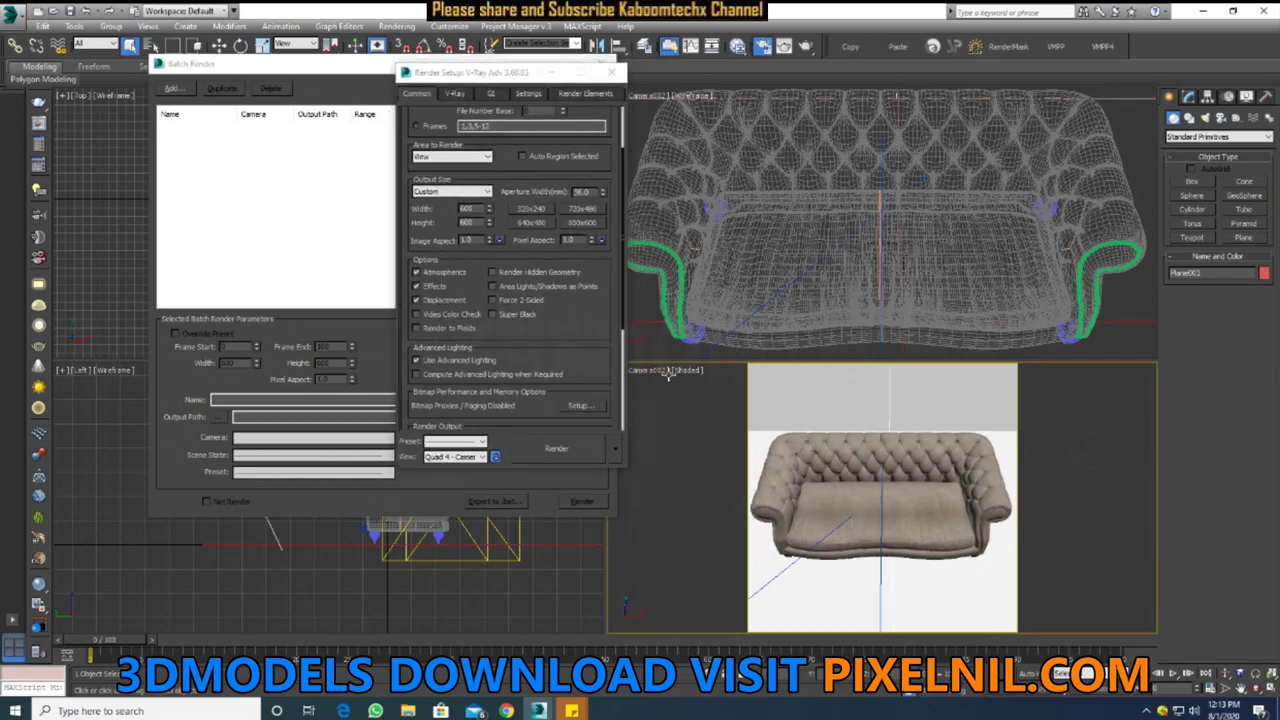
pyautogui.click(666, 375)
pyautogui.moveTo(765, 385)
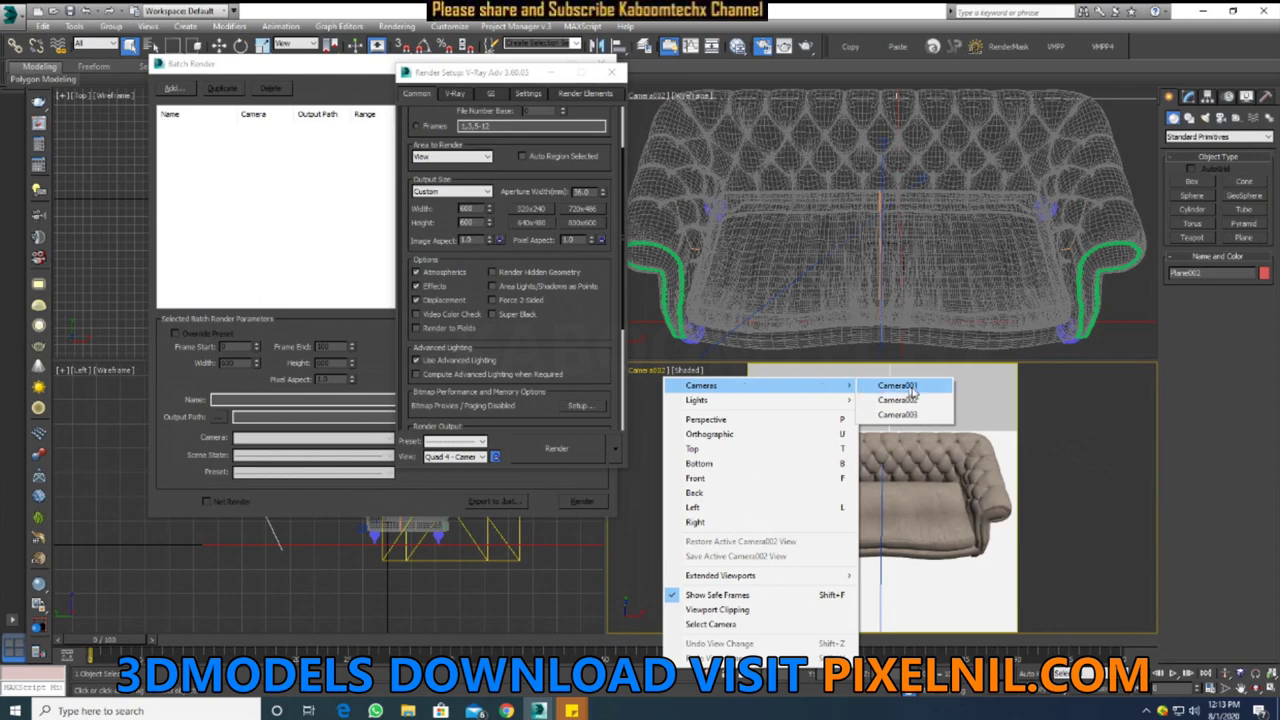
pyautogui.click(927, 416)
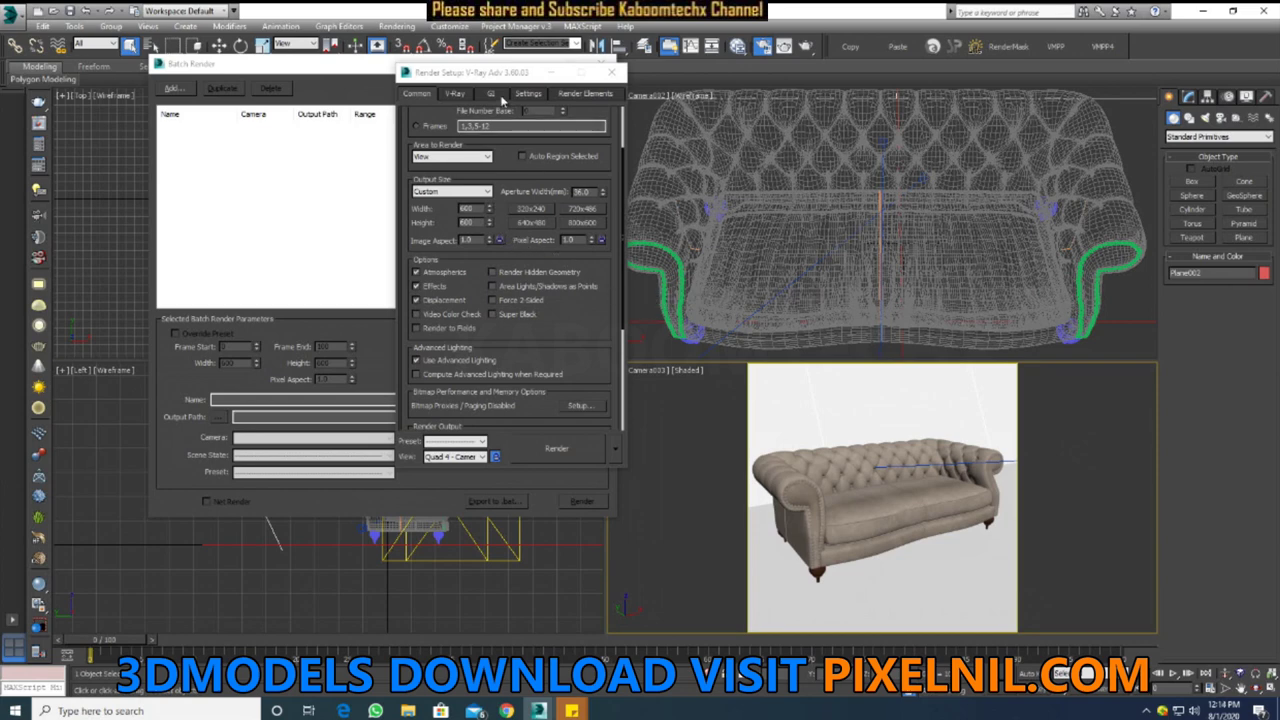
# Review the Common, V-Ray and Settings tabs, then place Render Setup beside Batch Render
pyautogui.click(526, 94)
pyautogui.click(491, 94)
pyautogui.click(456, 94)
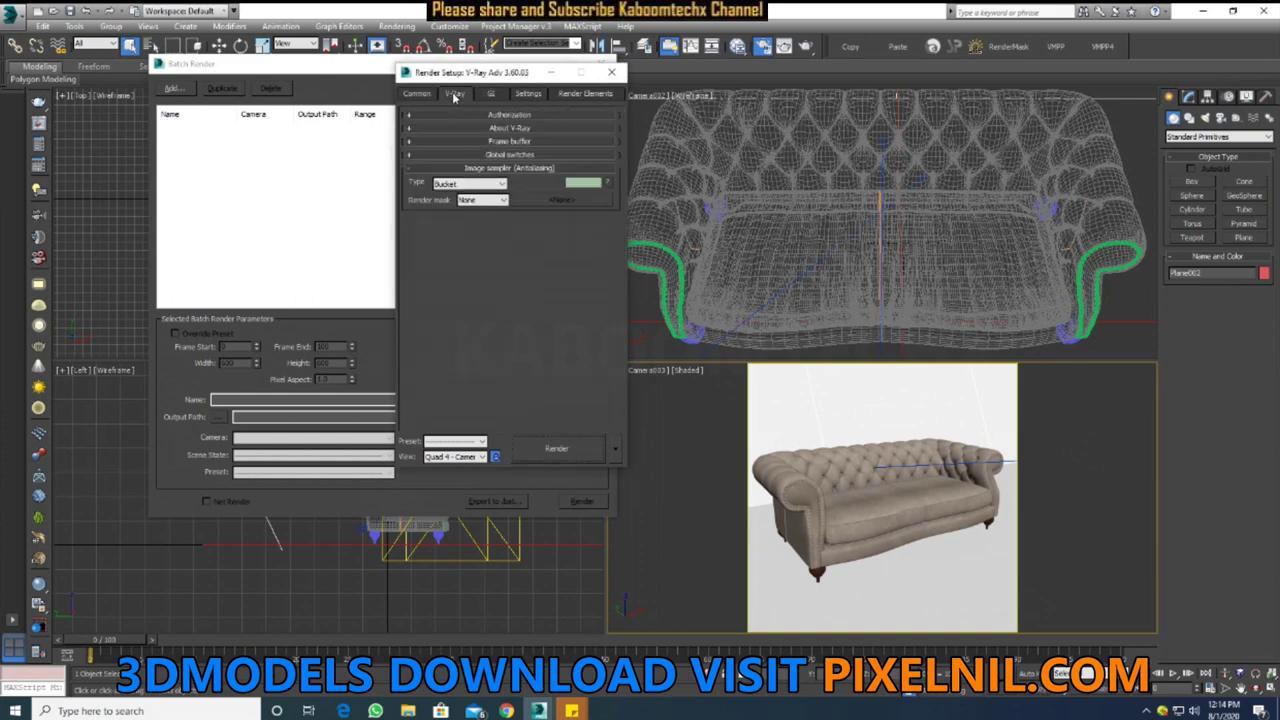
pyautogui.click(528, 94)
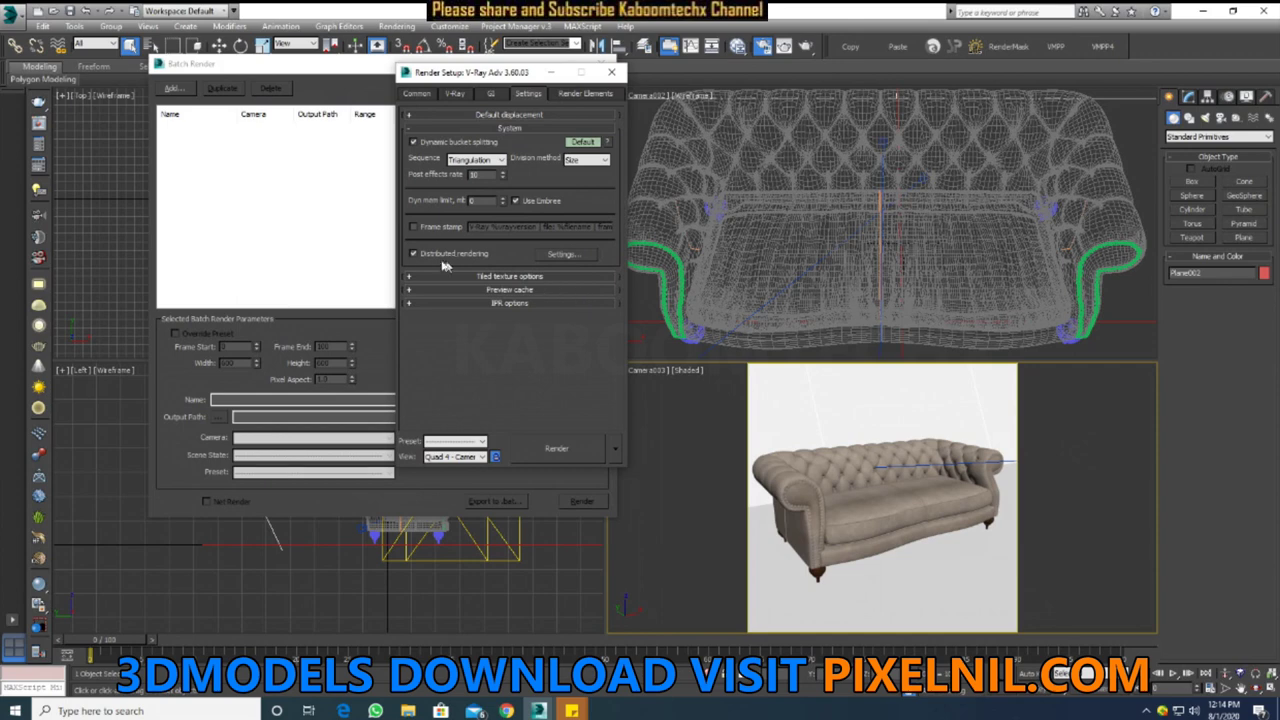
pyautogui.click(412, 94)
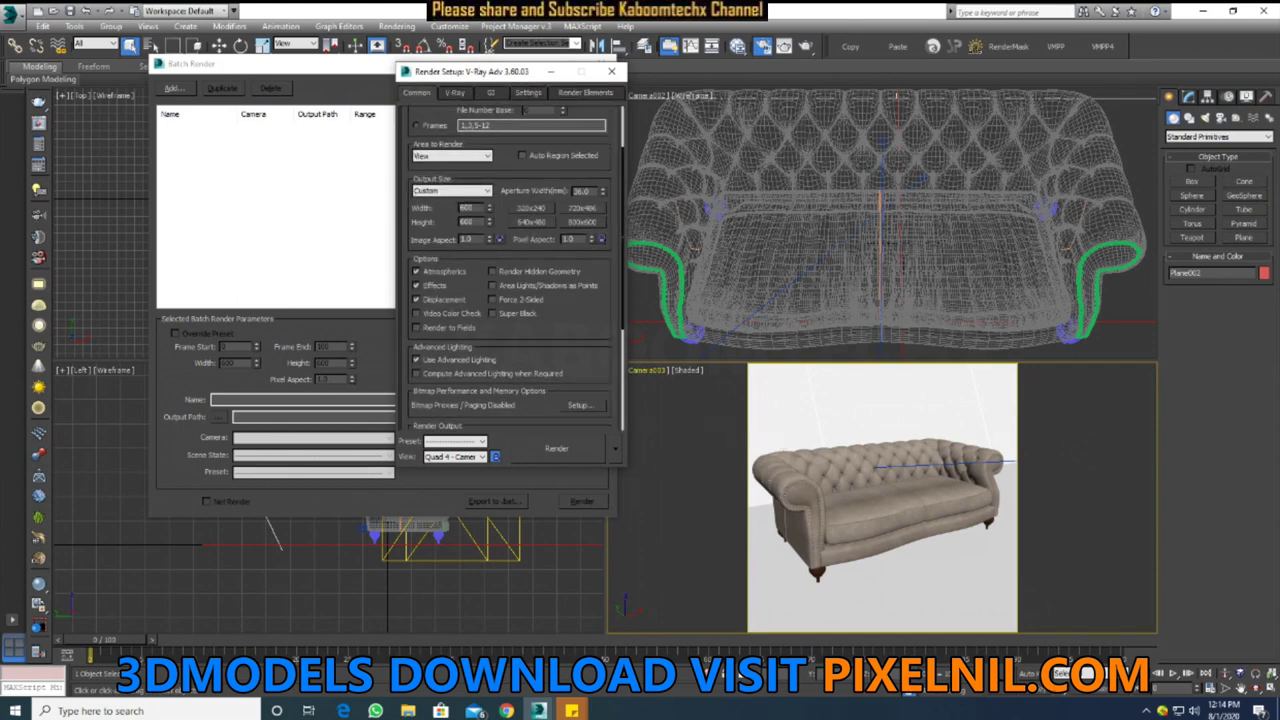
pyautogui.moveTo(476, 72)
pyautogui.mouseDown()
pyautogui.moveTo(580, 86)
pyautogui.moveTo(997, 41)
pyautogui.mouseUp()
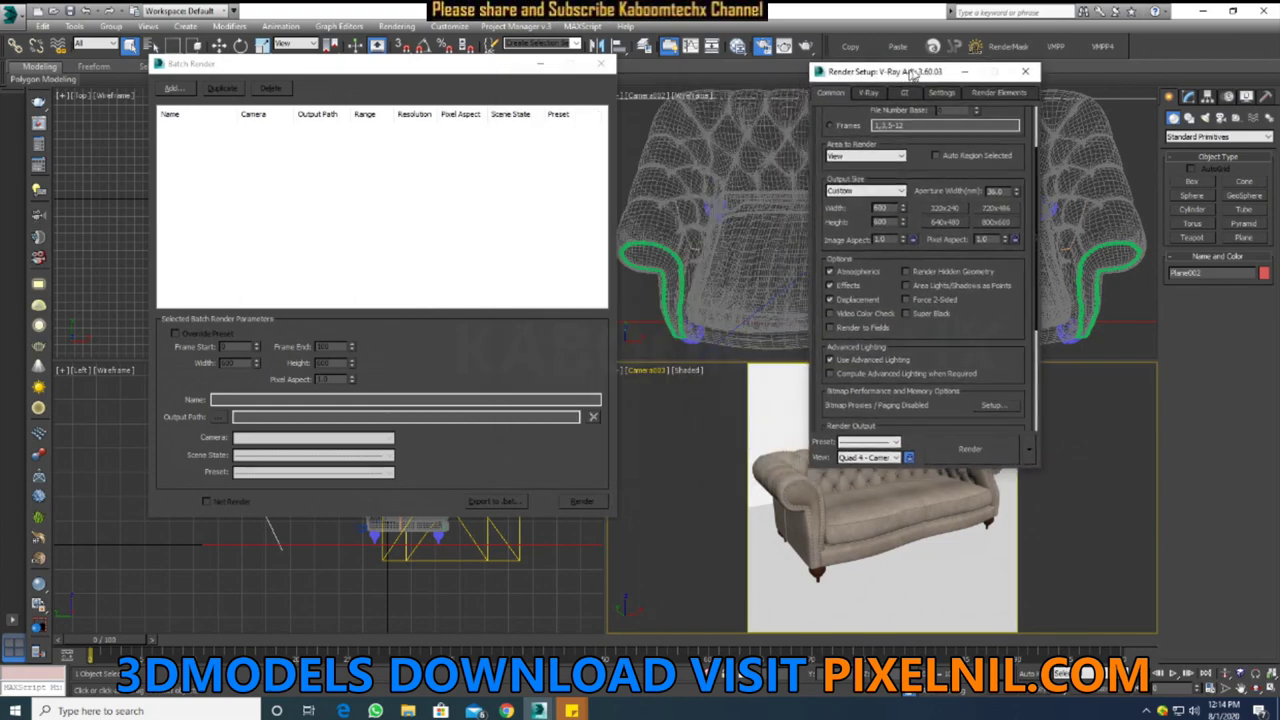
pyautogui.moveTo(318, 63); pyautogui.dragTo(385, 62)
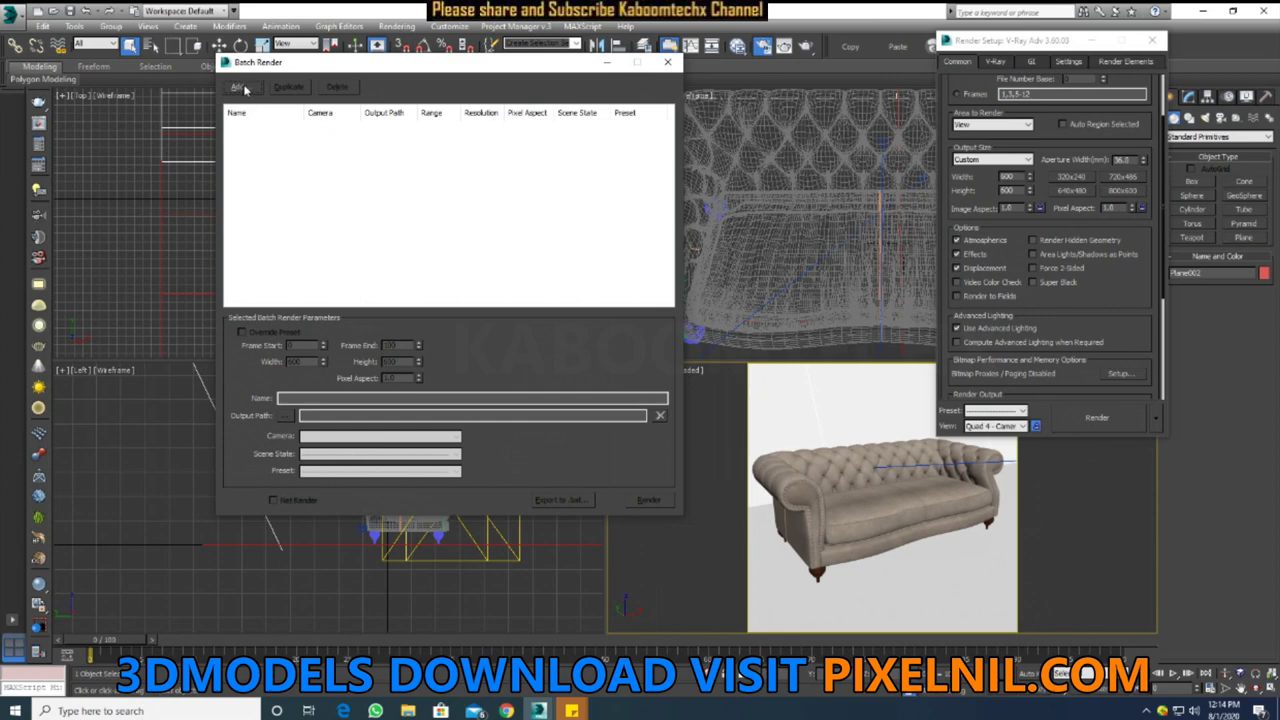
# Add a View01 batch job rendering from Camera001 with Override Preset enabled
pyautogui.moveTo(280, 62); pyautogui.dragTo(197, 104)
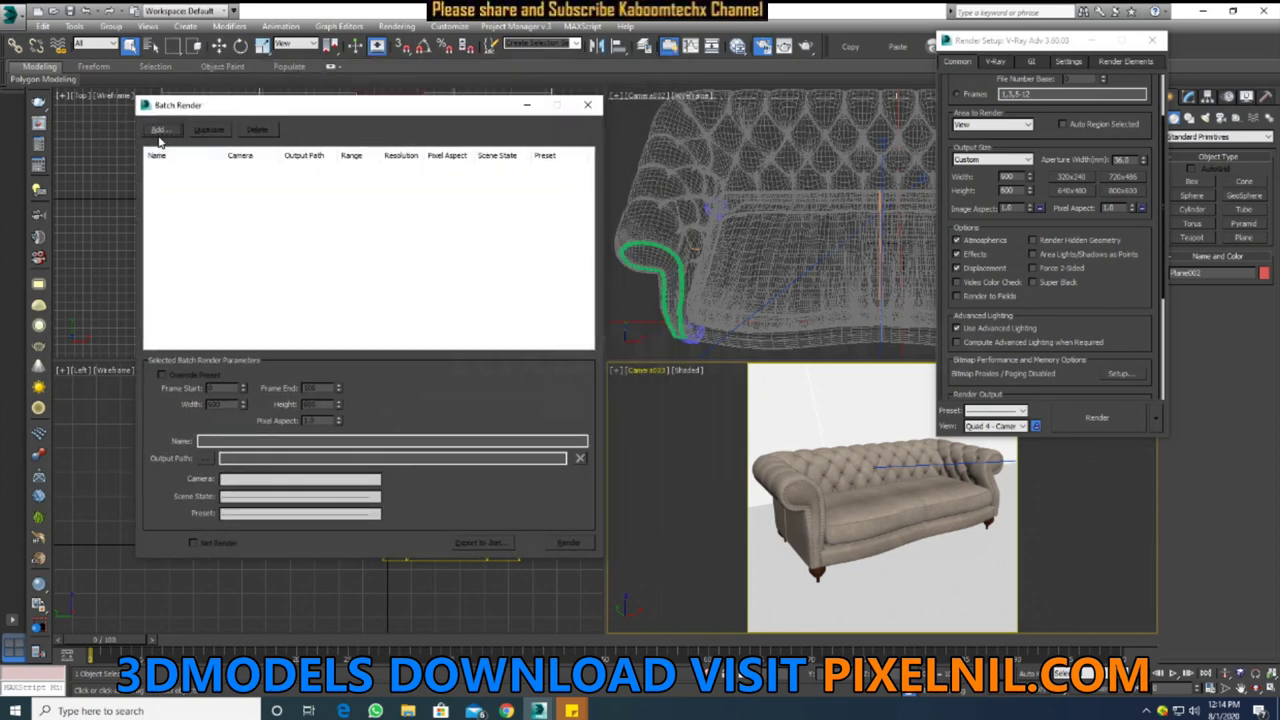
pyautogui.click(158, 132)
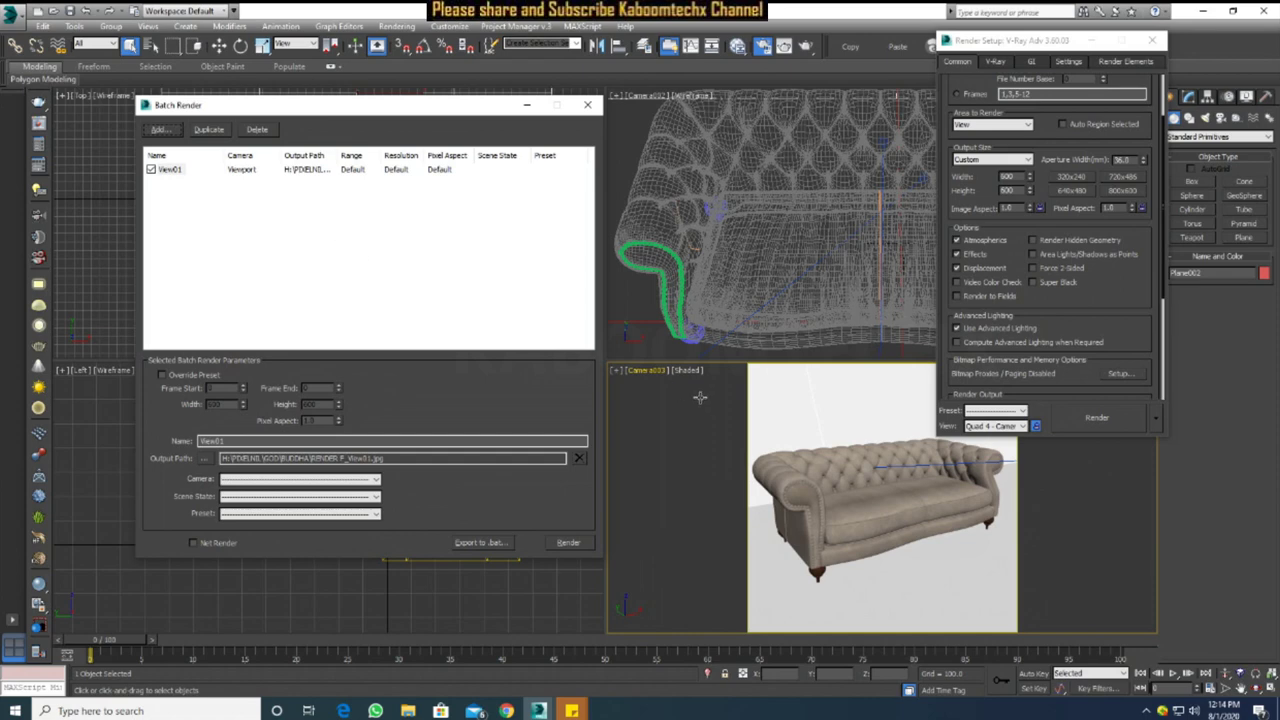
pyautogui.click(278, 212)
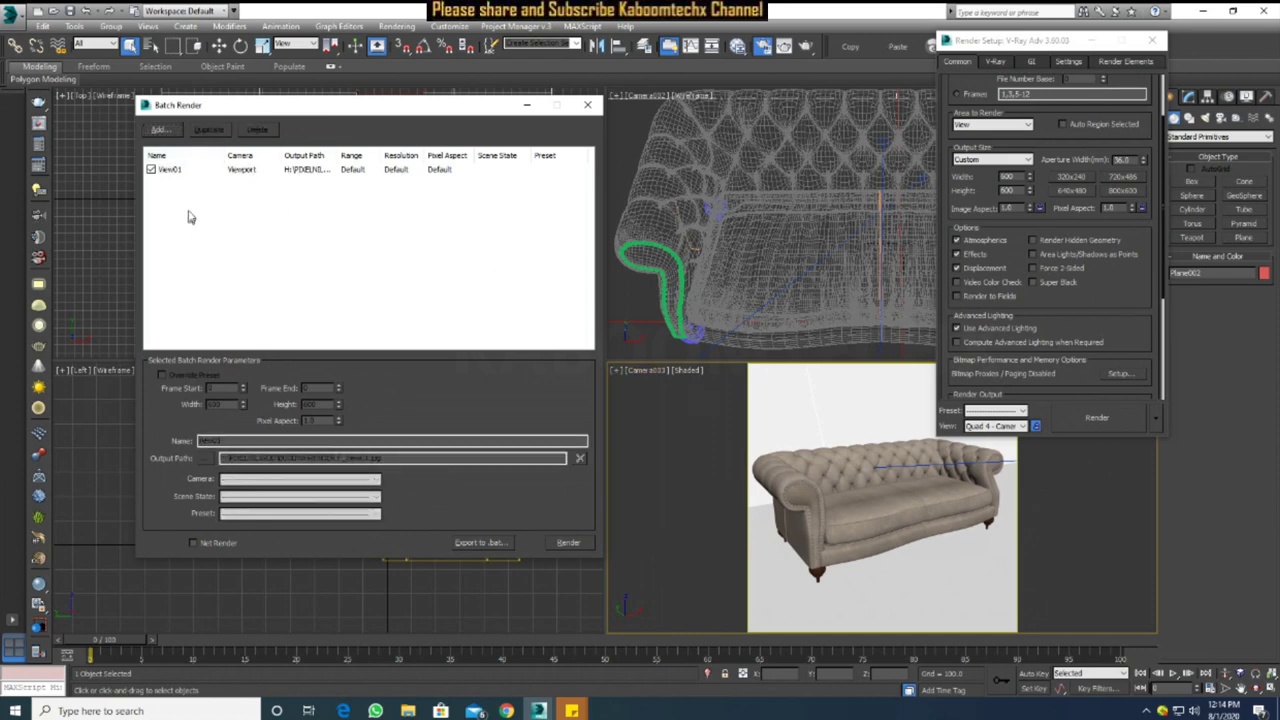
pyautogui.click(170, 170)
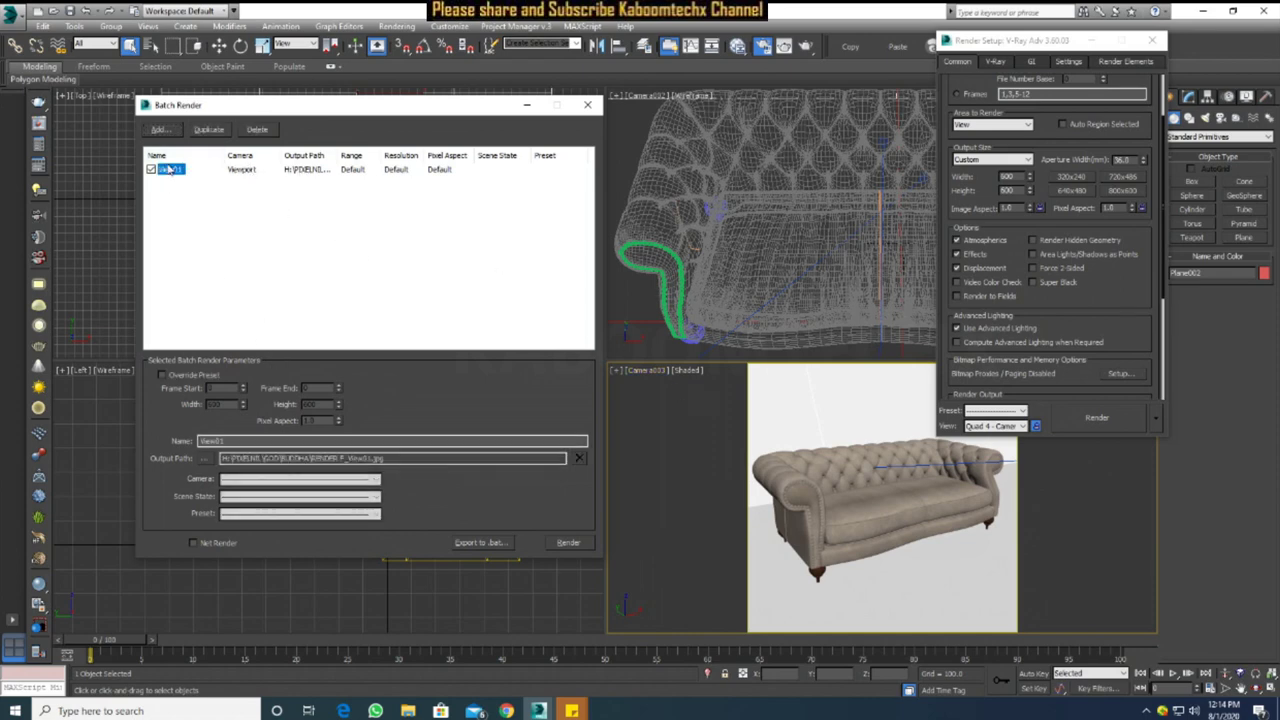
pyautogui.click(300, 482)
pyautogui.click(300, 482)
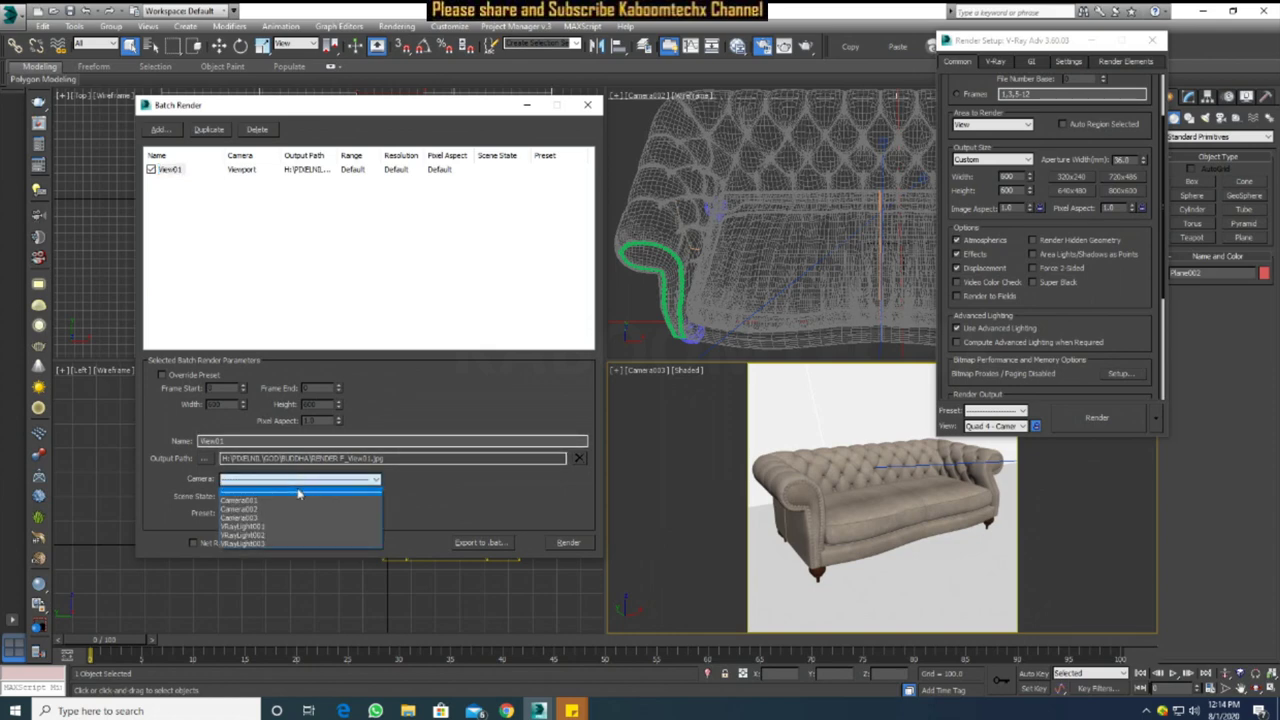
pyautogui.click(298, 497)
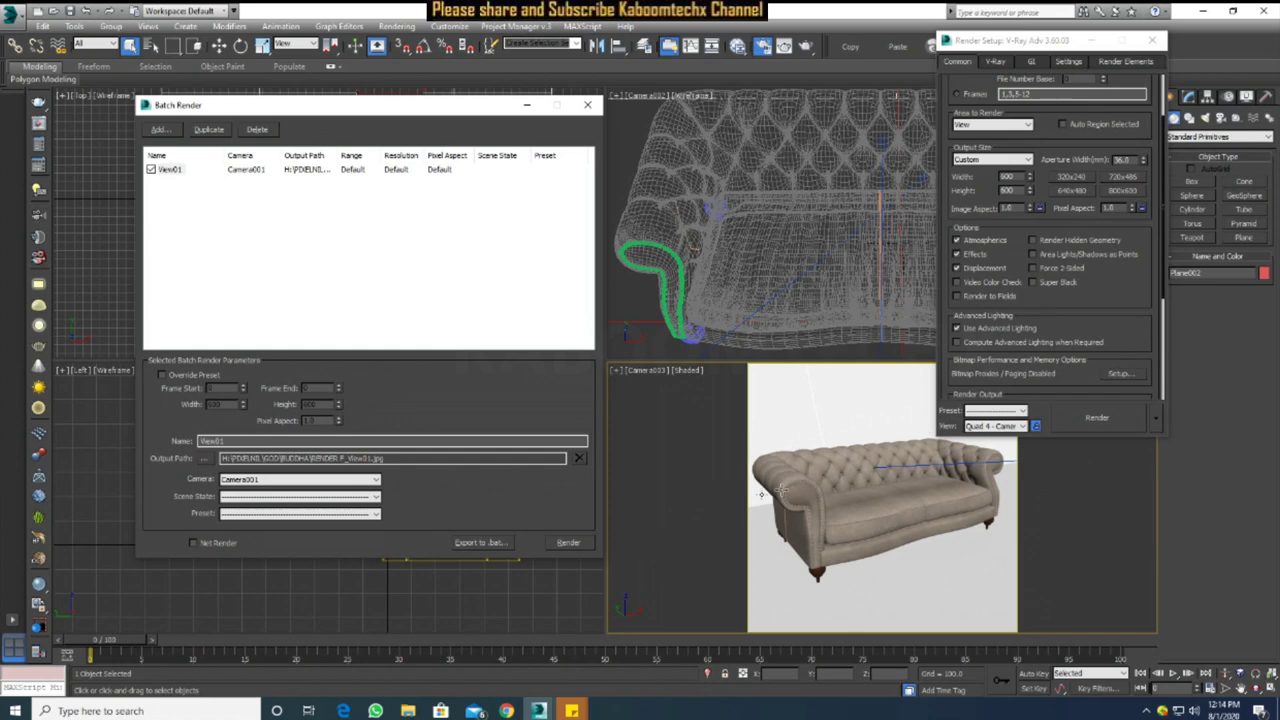
pyautogui.click(162, 375)
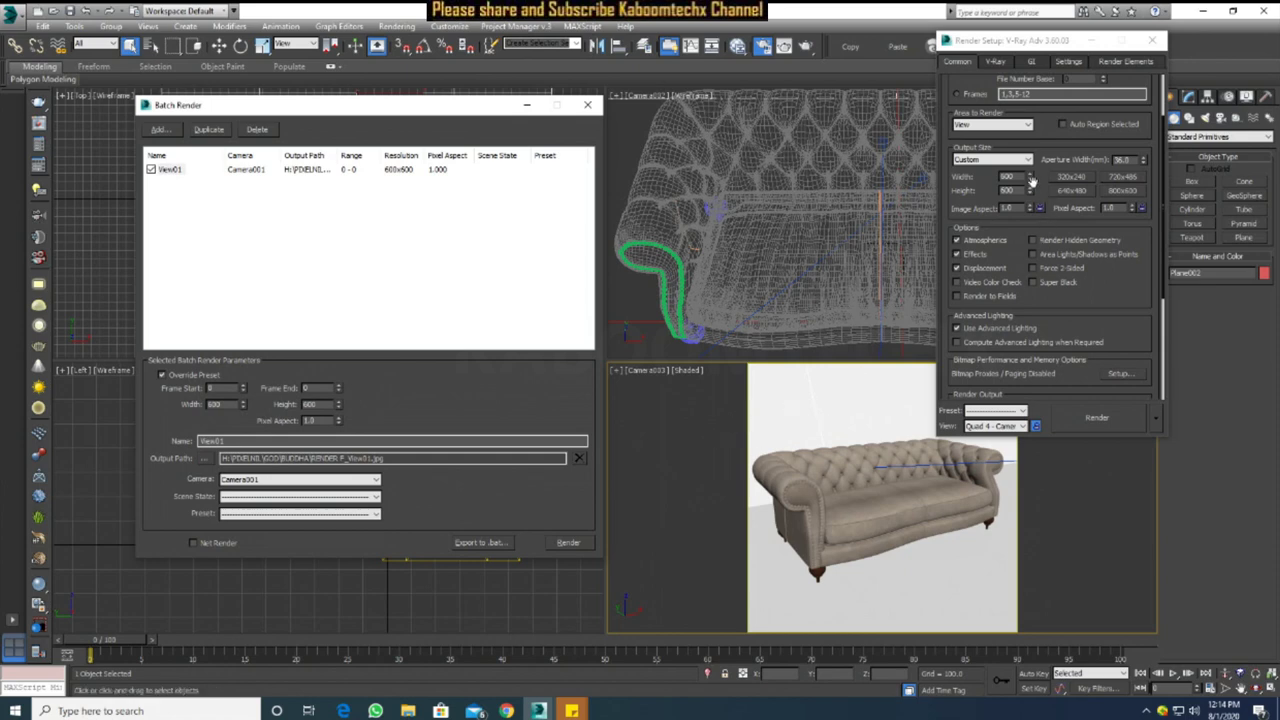
# Show Camera001's frontal sofa view and adjust the Render Setup output width
pyautogui.moveTo(1030, 178); pyautogui.dragTo(1030, 192)
pyautogui.click(659, 374)
pyautogui.click(659, 374)
pyautogui.click(659, 374)
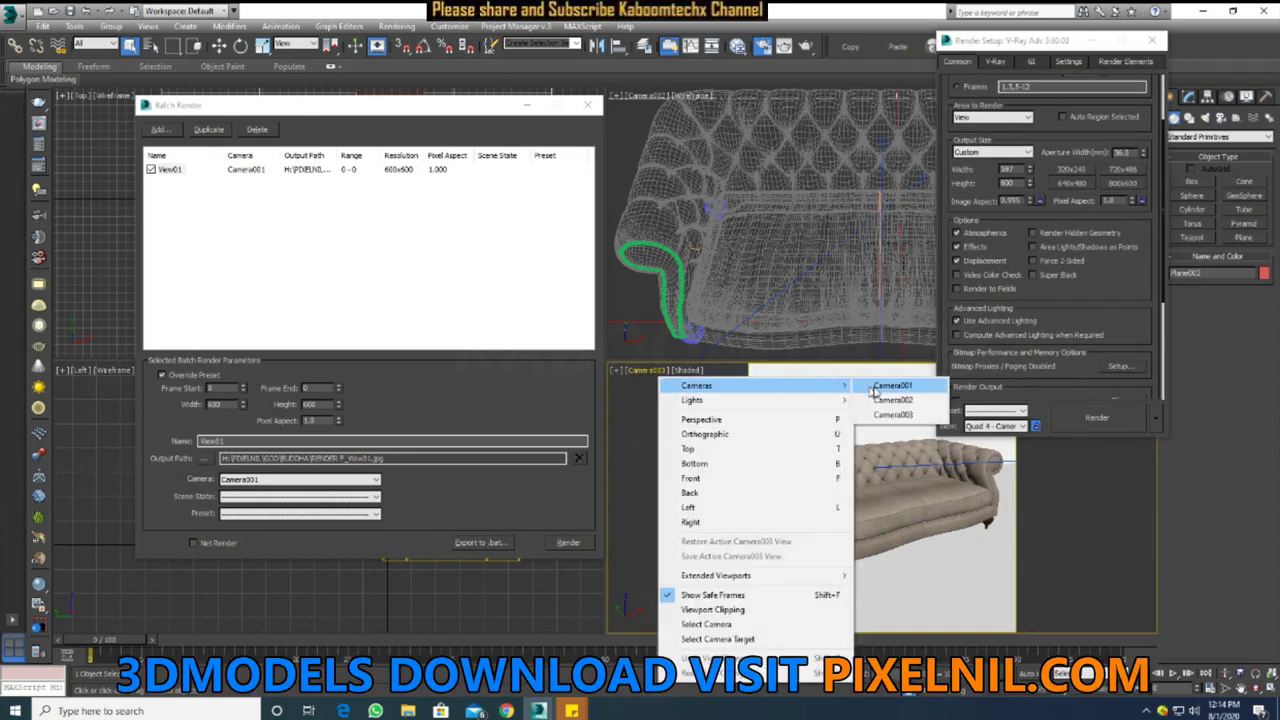
pyautogui.click(886, 382)
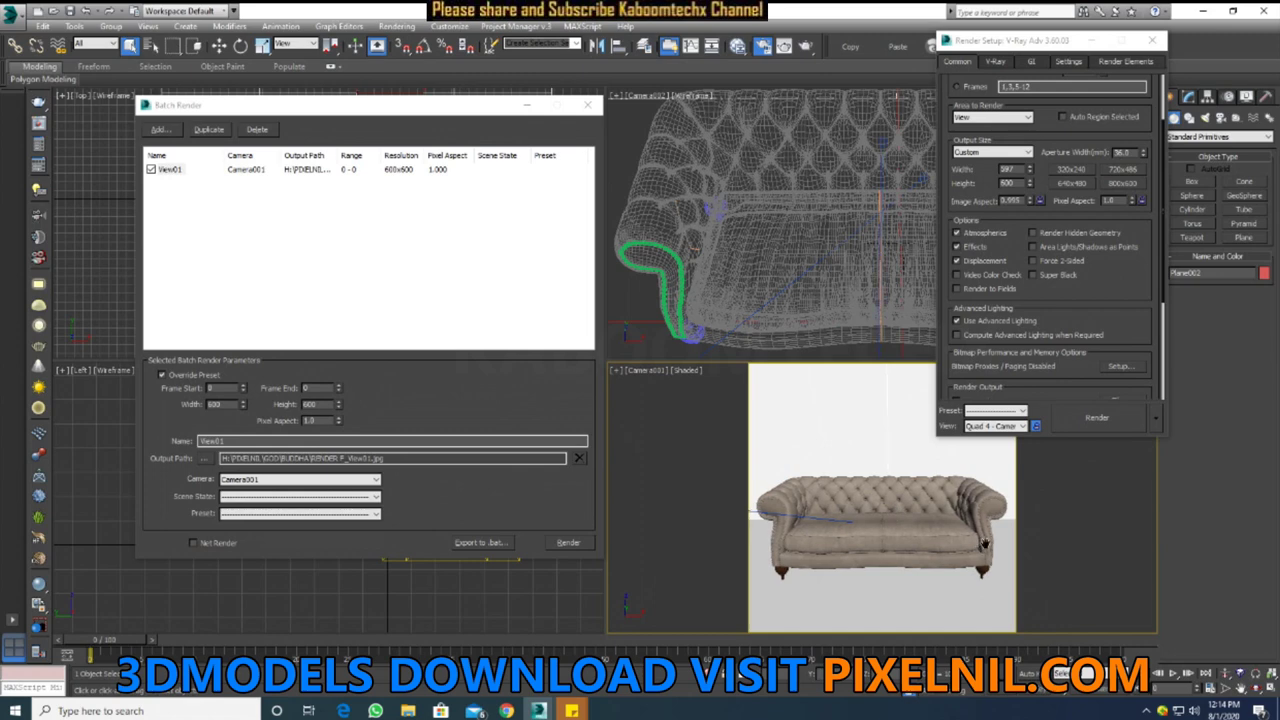
pyautogui.keyDown('alt'); pyautogui.moveTo(945, 550); pyautogui.dragTo(984, 538, button='middle'); pyautogui.keyUp('alt')
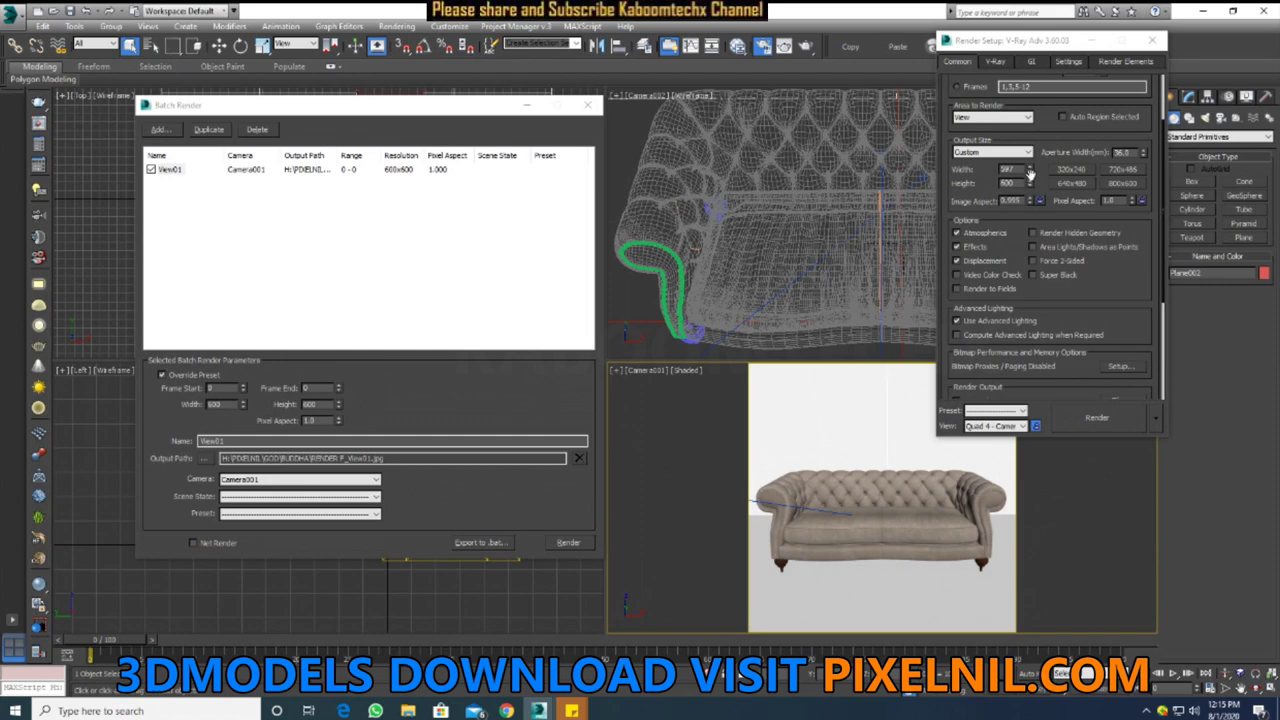
pyautogui.scroll(2, 1030, 172)
pyautogui.scroll(-2, 1030, 175)
# Enter new Render Setup output width and height, then set View01's override height to 300
pyautogui.moveTo(1030, 192); pyautogui.dragTo(1115, 85)
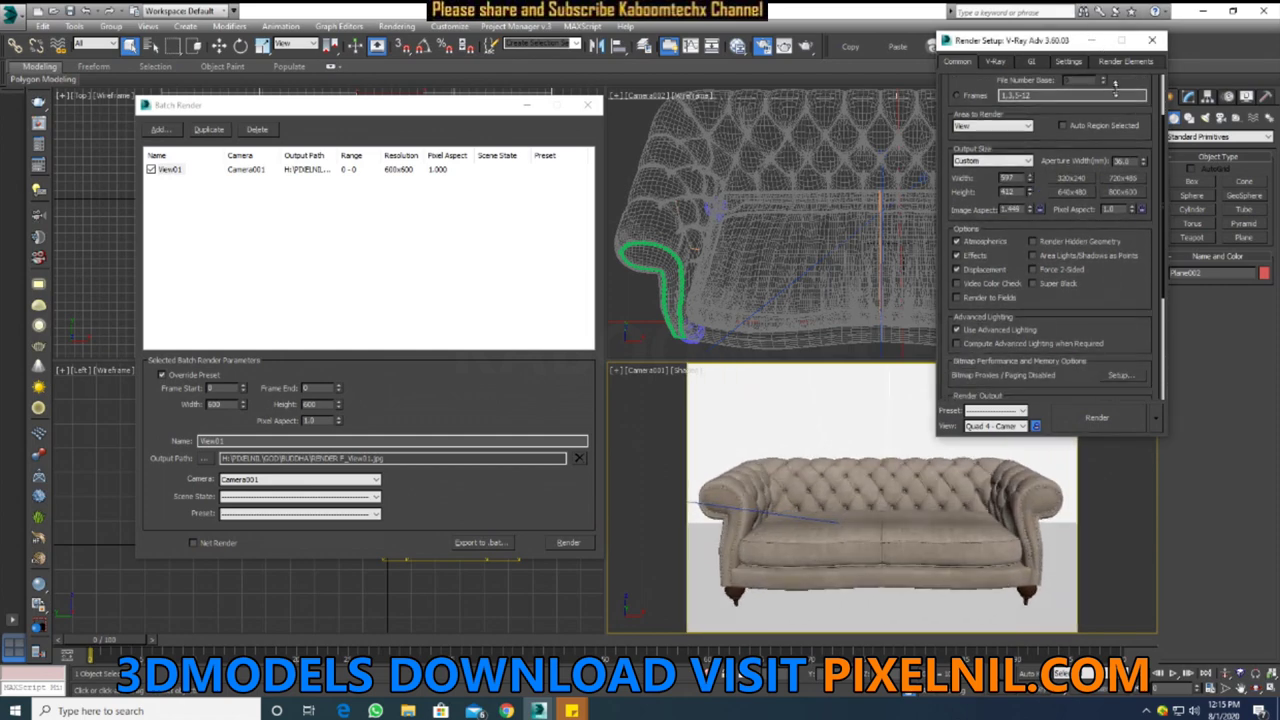
pyautogui.scroll(3, 1115, 84)
pyautogui.moveTo(1043, 45); pyautogui.dragTo(1028, 22)
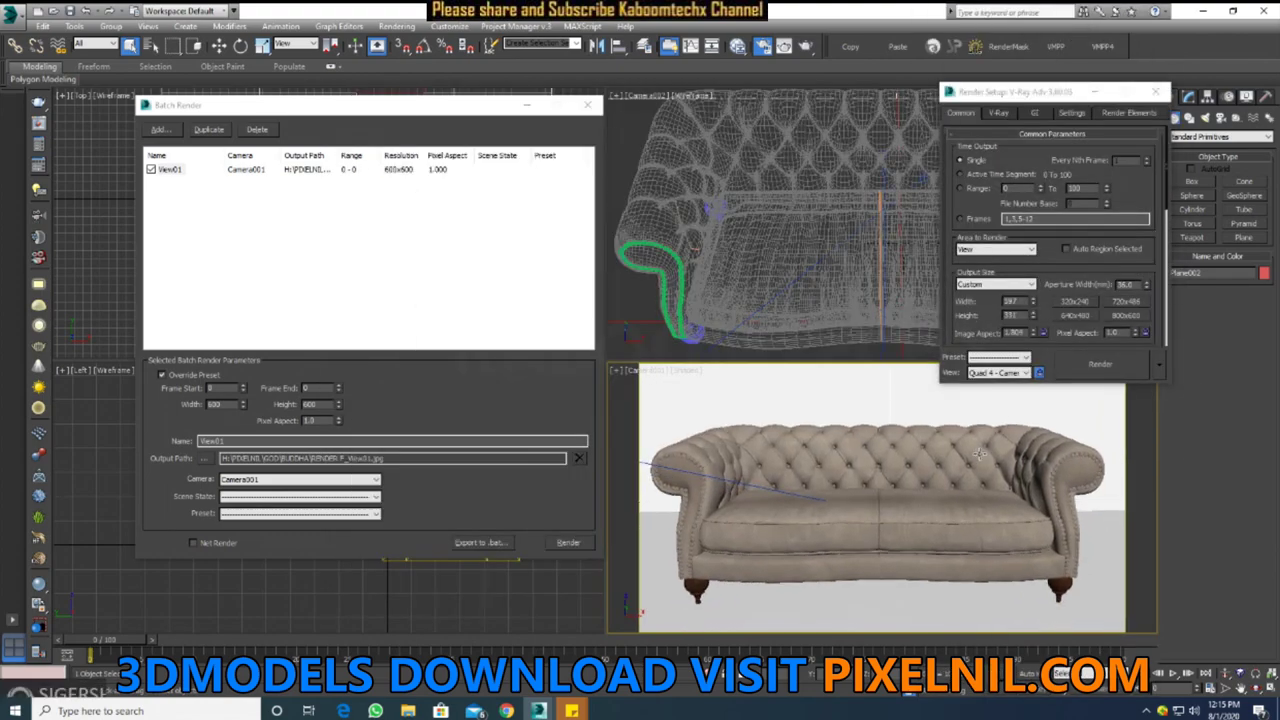
pyautogui.doubleClick(1012, 301)
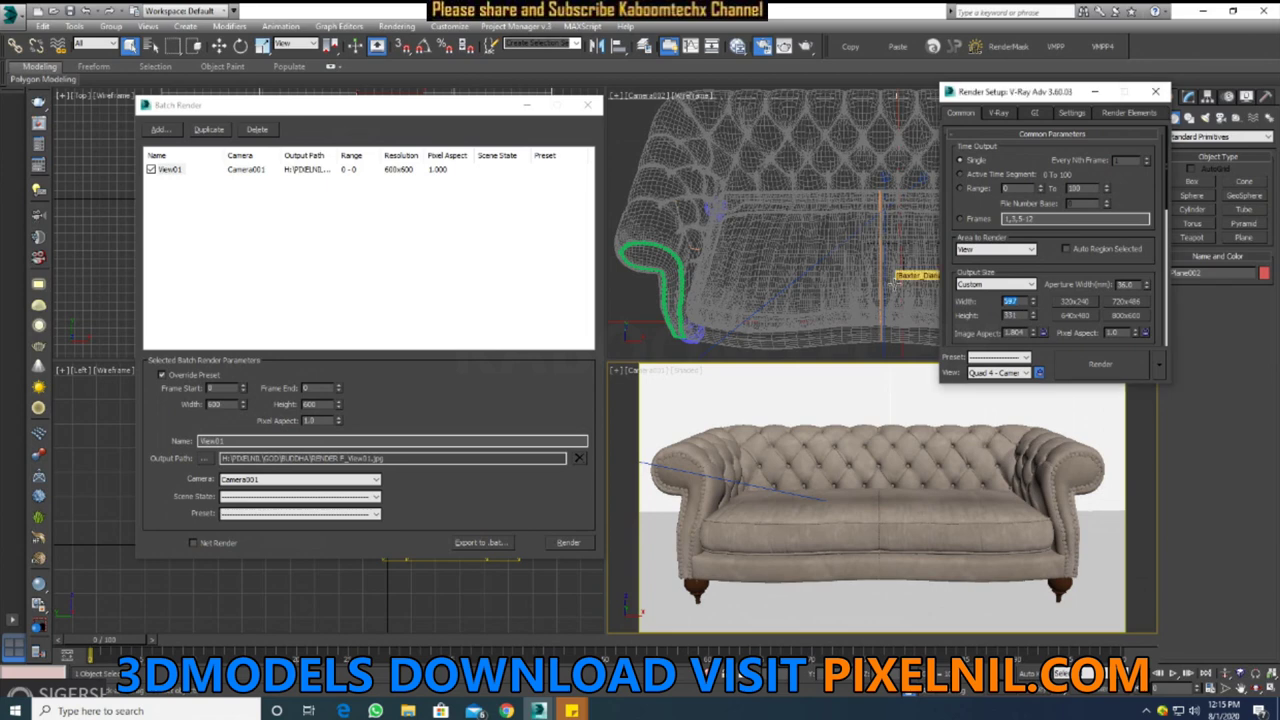
pyautogui.write('600')
pyautogui.press('Return')
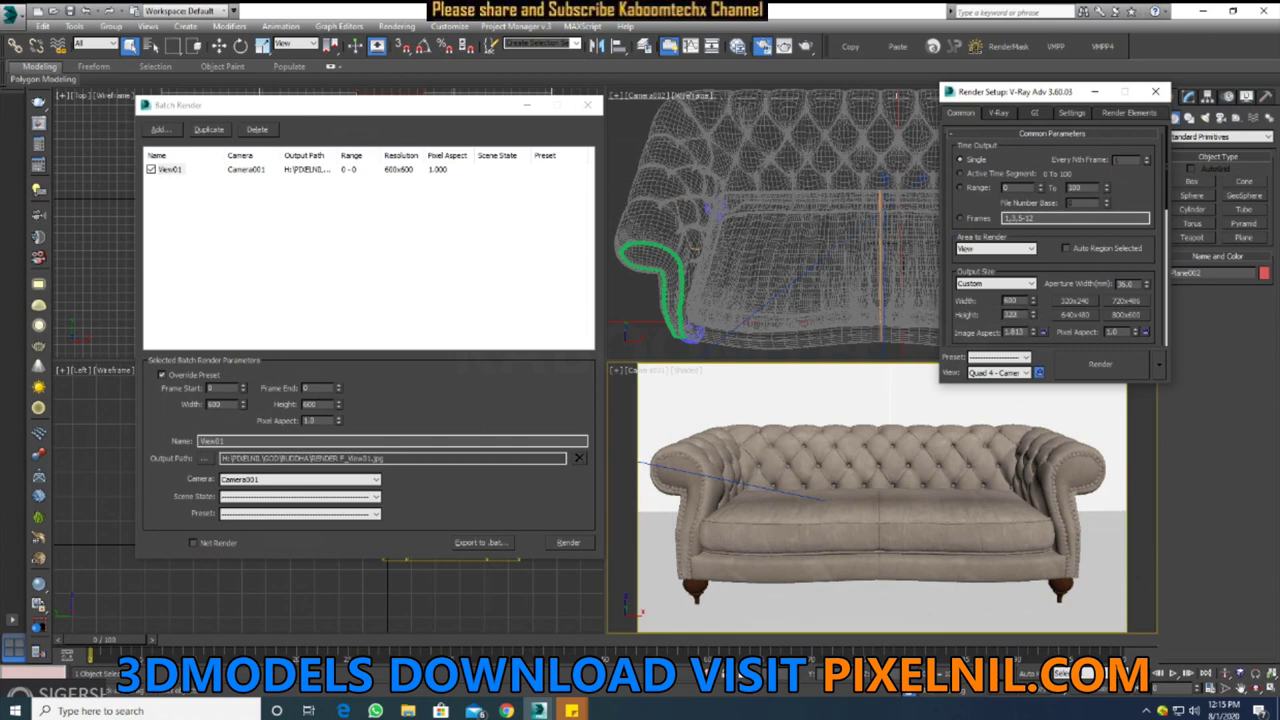
pyautogui.write('0')
pyautogui.press('Return')
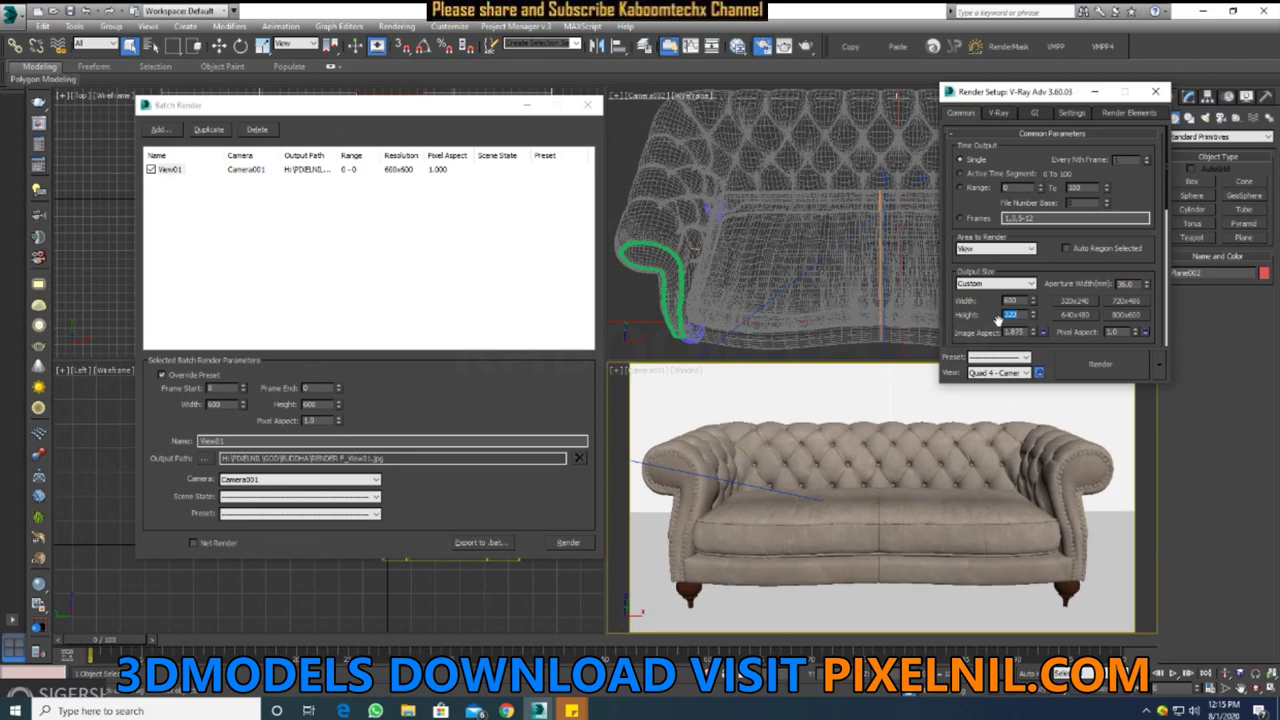
pyautogui.write('600')
pyautogui.press('Return')
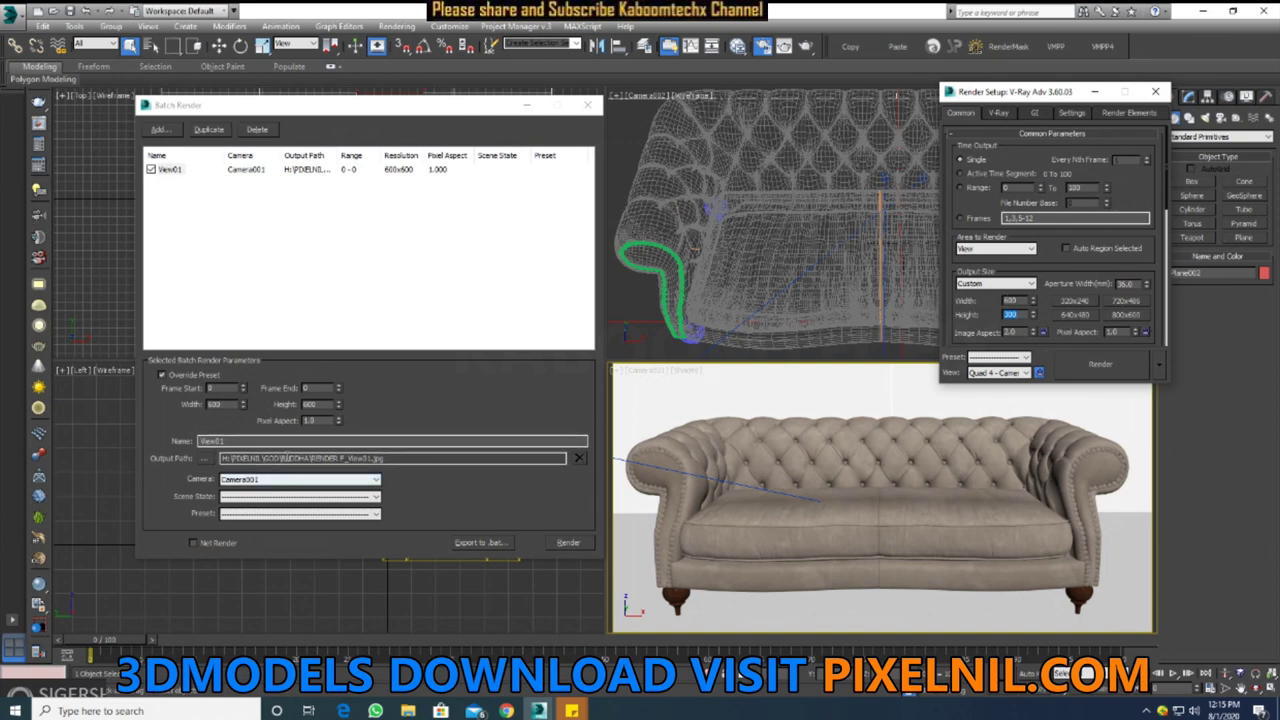
pyautogui.click(312, 404)
pyautogui.doubleClick(306, 405)
pyautogui.write('300')
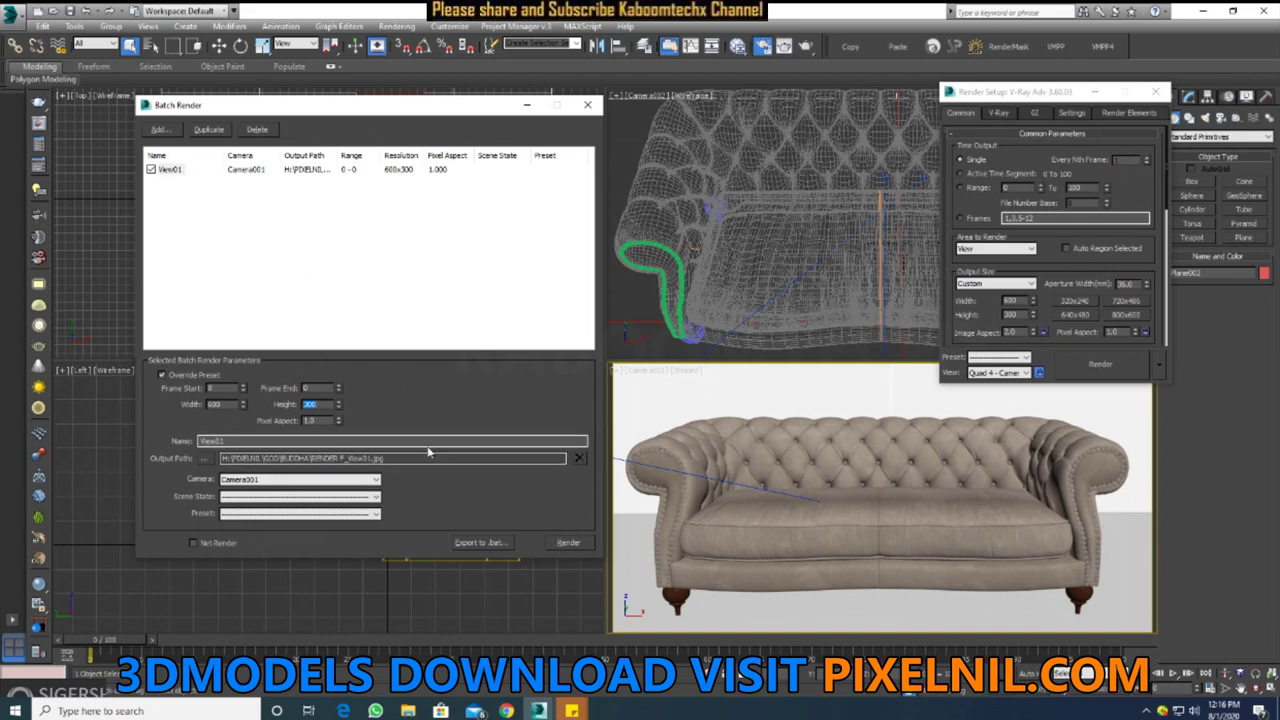
# Browse View01's output path up to GOD and create a sofas folder there
pyautogui.click(209, 462)
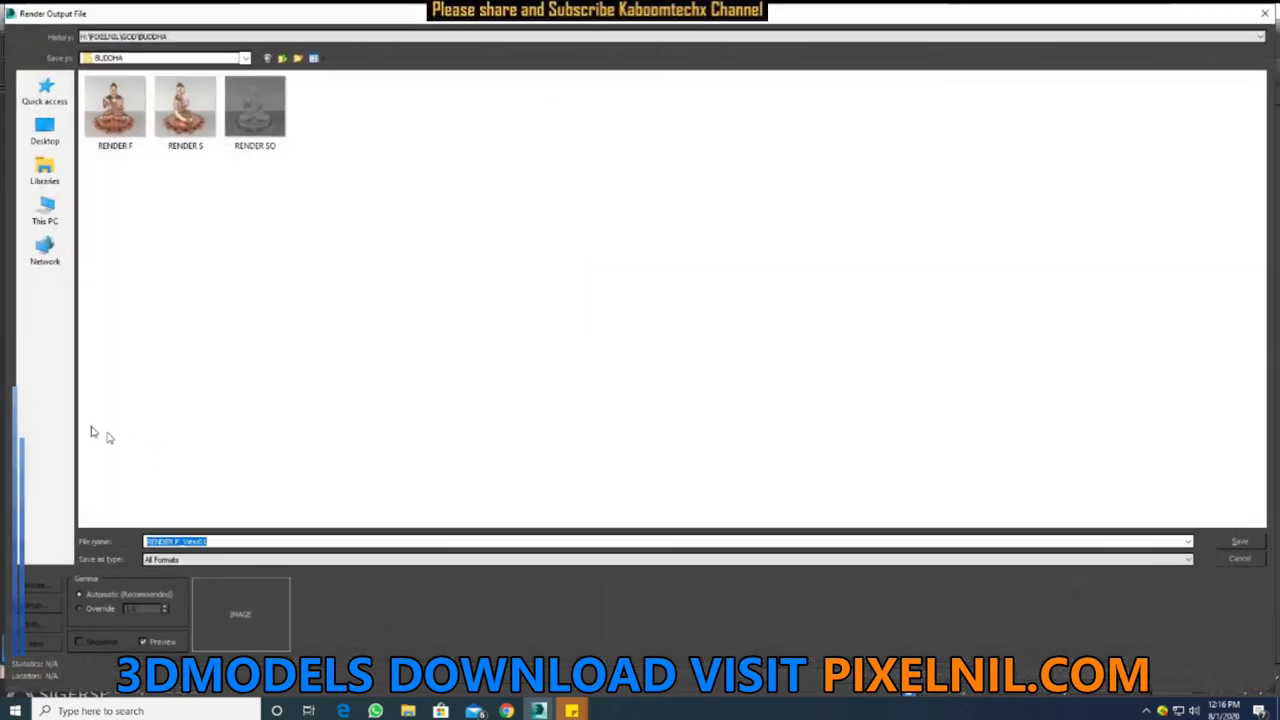
pyautogui.click(283, 60)
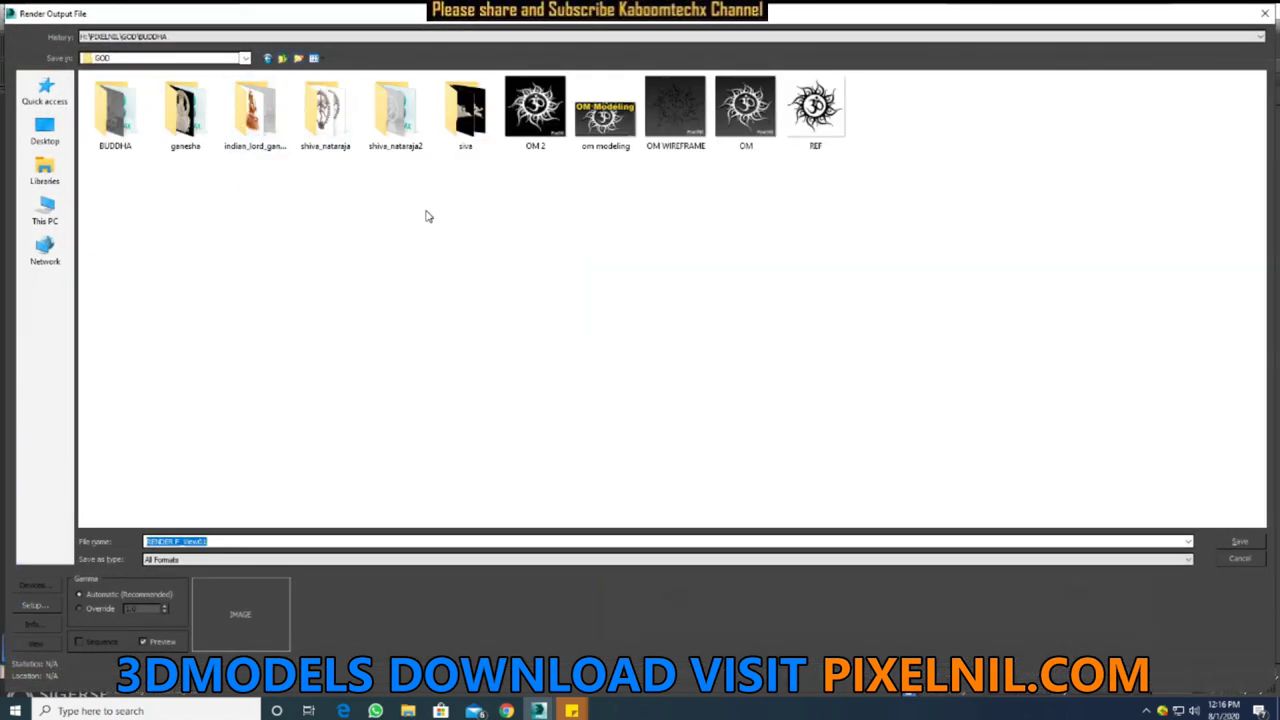
pyautogui.hotkey('ctrl', 'shift', 'n')
pyautogui.write('sofas')
pyautogui.press('Return')
pyautogui.press('Return')
pyautogui.press('BackSpace')
pyautogui.press('BackSpace')
pyautogui.press('BackSpace')
pyautogui.press('BackSpace')
pyautogui.press('BackSpace')
pyautogui.press('BackSpace')
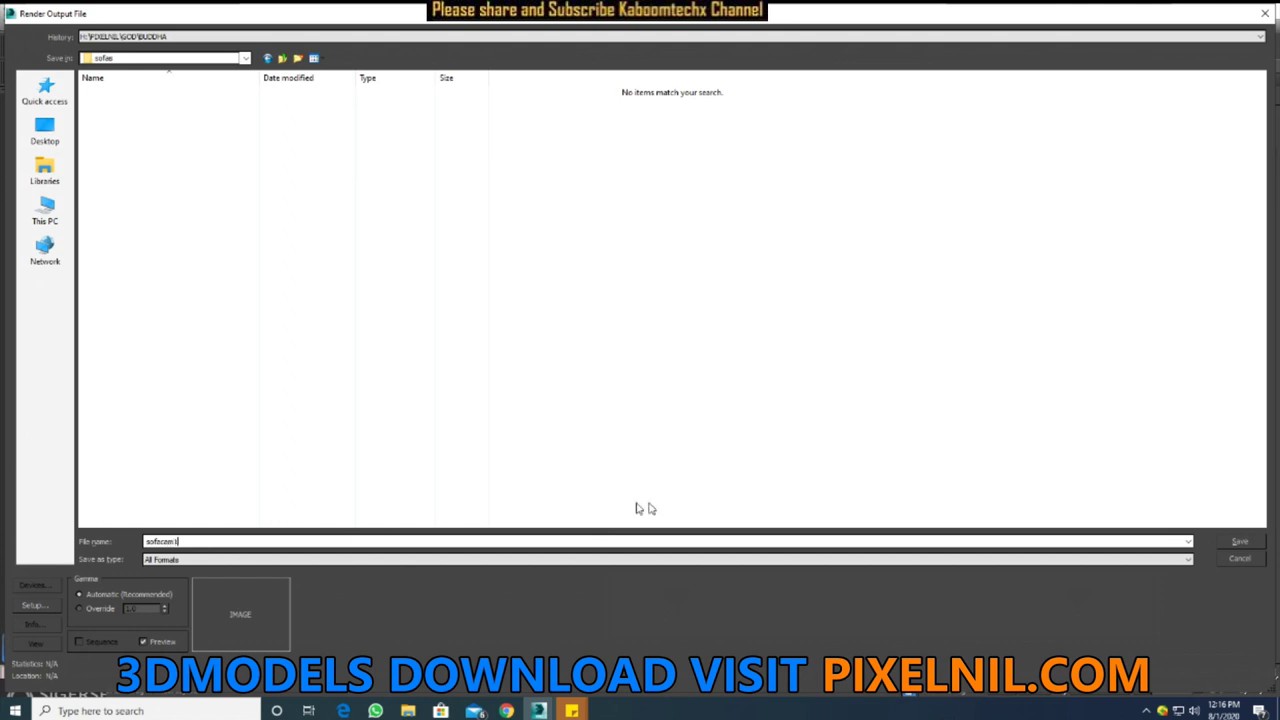
# Save View01's output as JPEG sofacam1.jpg with quality 100
pyautogui.click(234, 561)
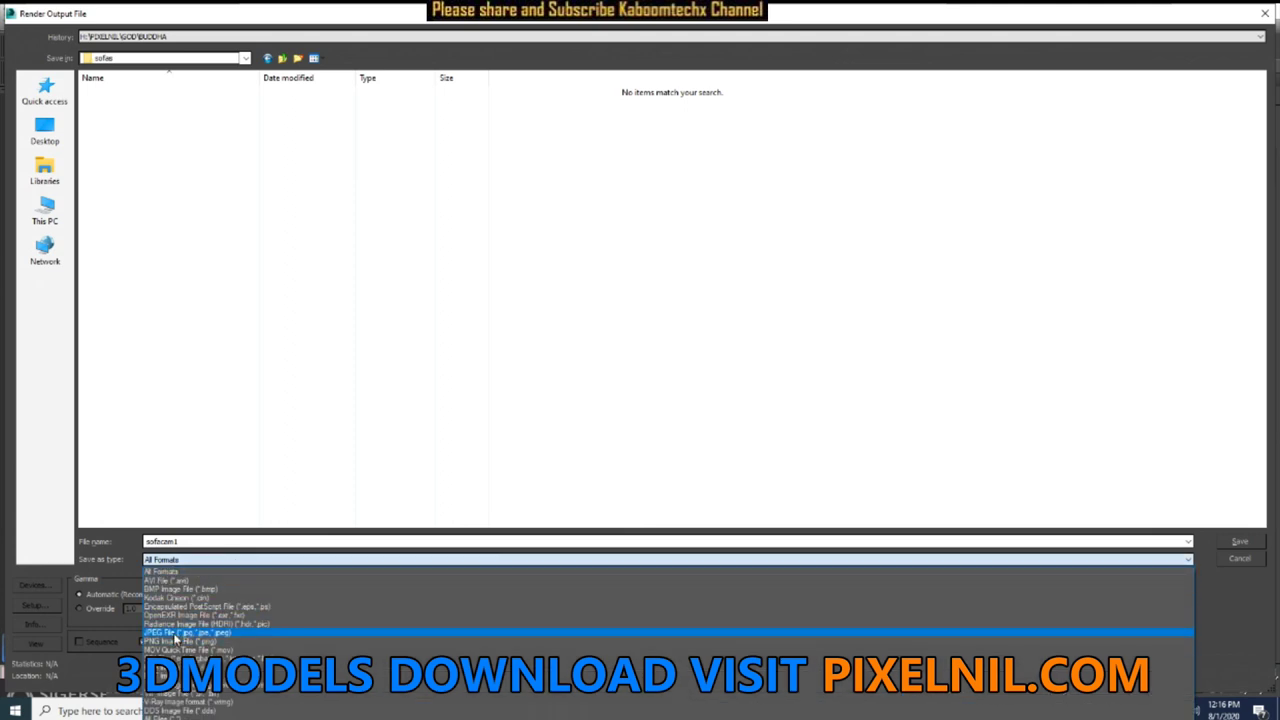
pyautogui.click(173, 633)
pyautogui.click(1256, 547)
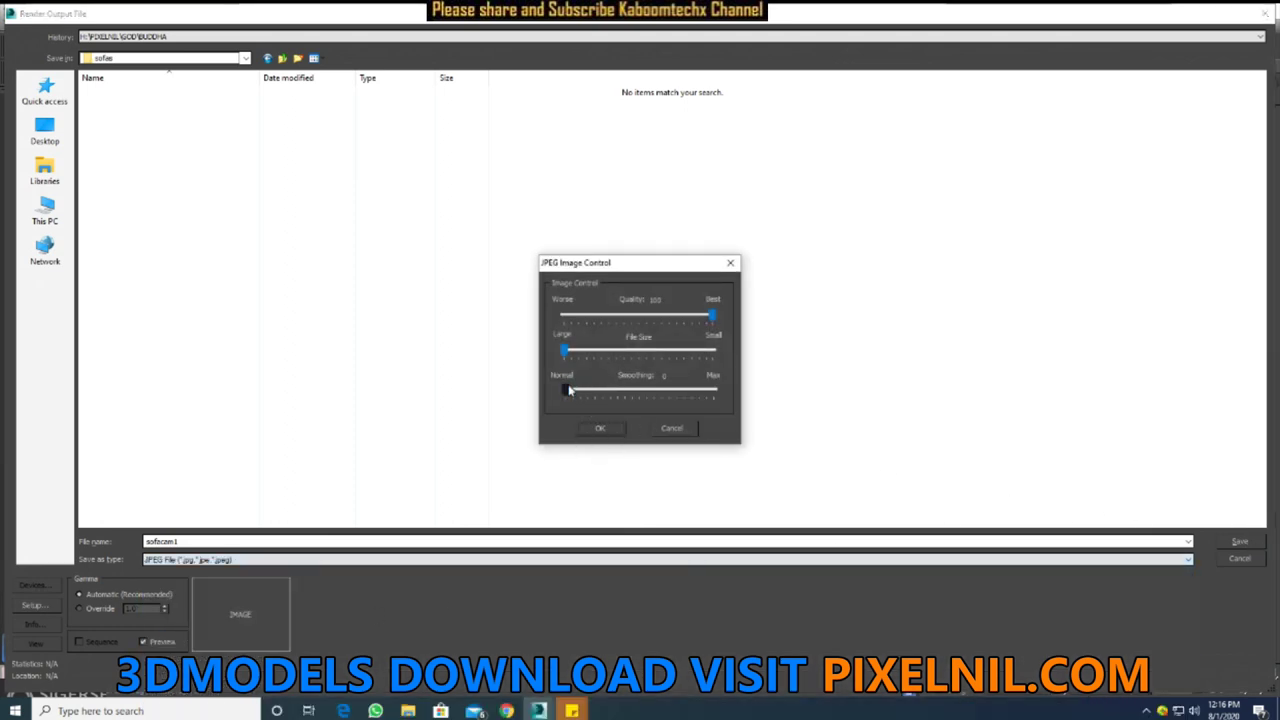
pyautogui.moveTo(565, 391); pyautogui.dragTo(713, 391)
pyautogui.click(617, 428)
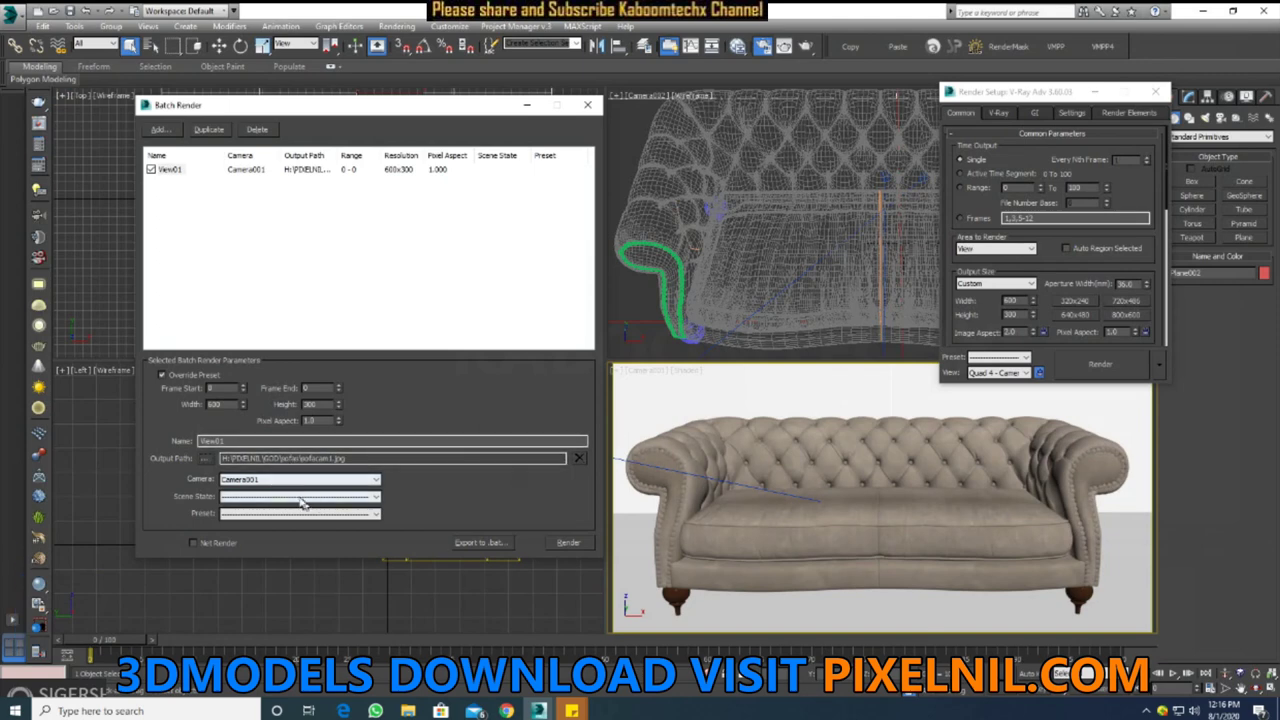
# Leave View01's scene state and preset unchanged and add a second View02 batch job
pyautogui.click(264, 504)
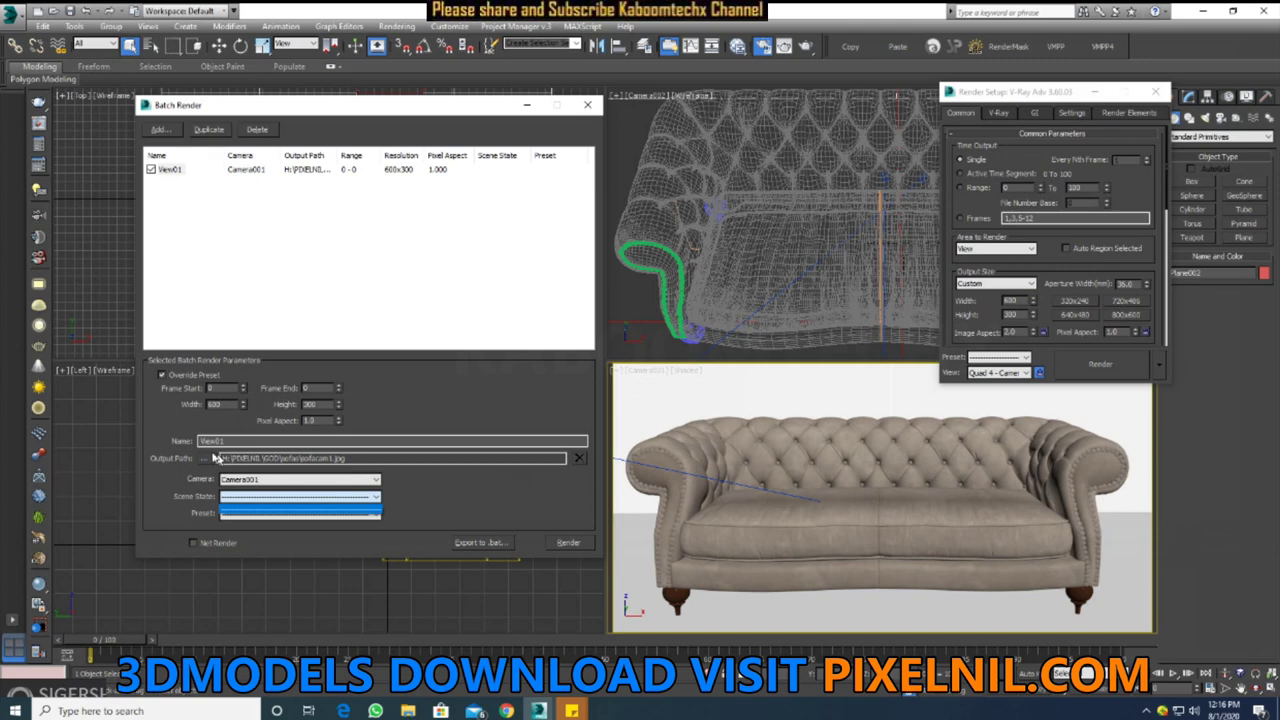
pyautogui.click(230, 442)
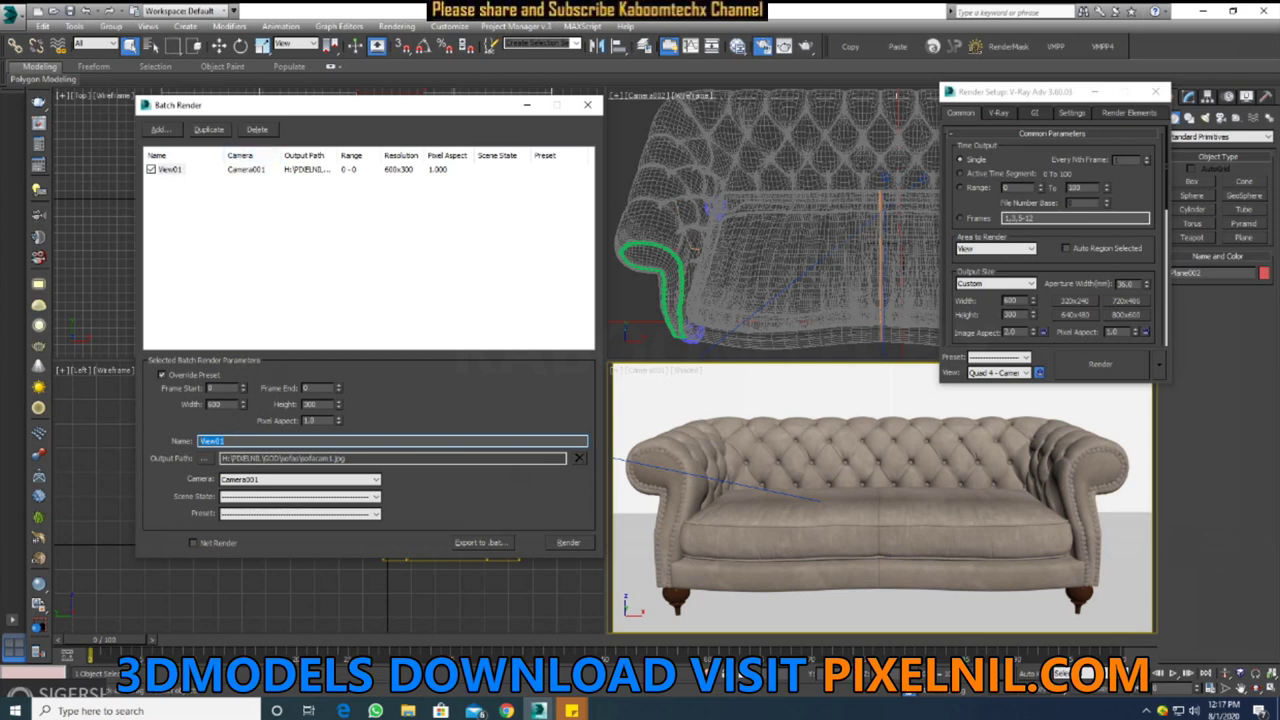
pyautogui.click(252, 497)
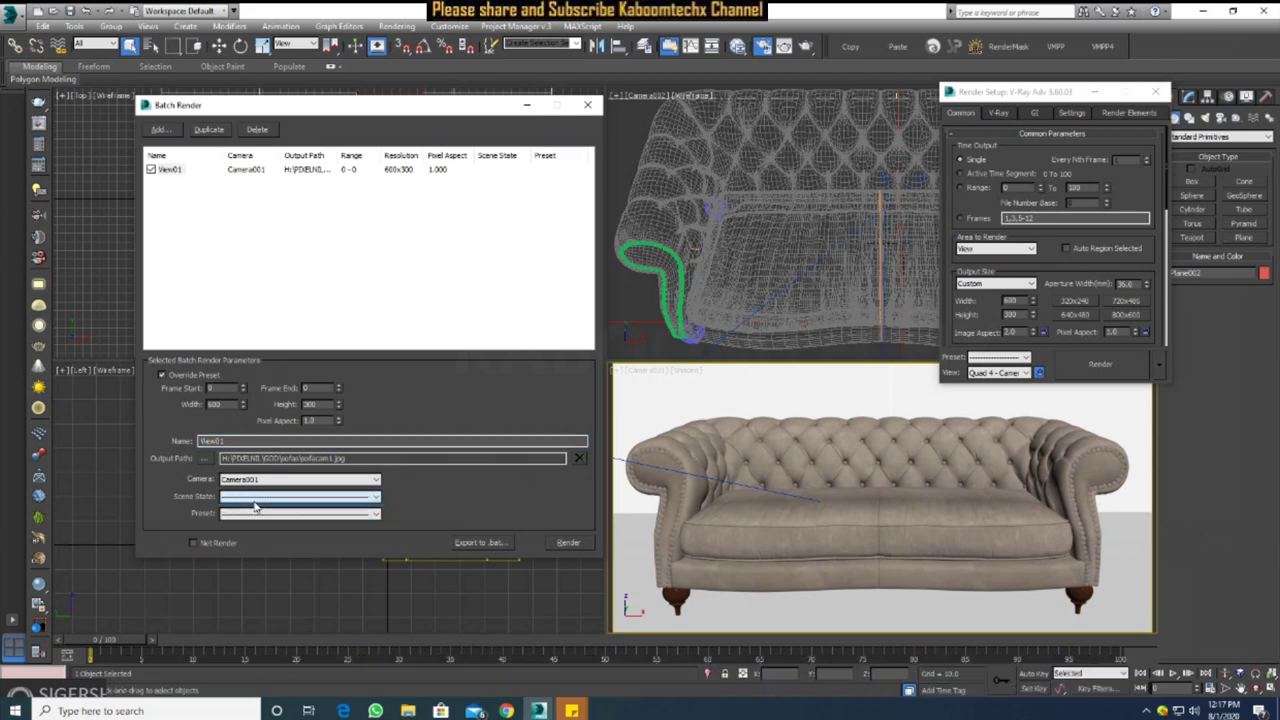
pyautogui.click(254, 521)
pyautogui.click(256, 515)
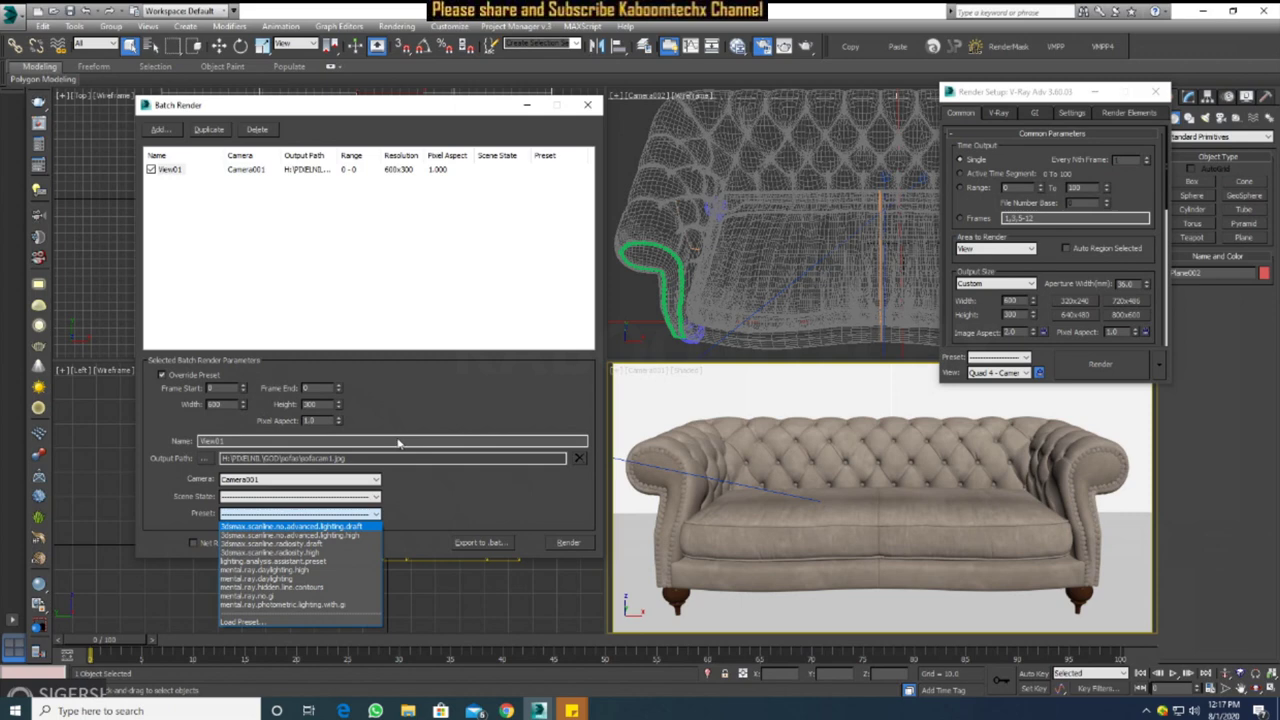
pyautogui.click(436, 489)
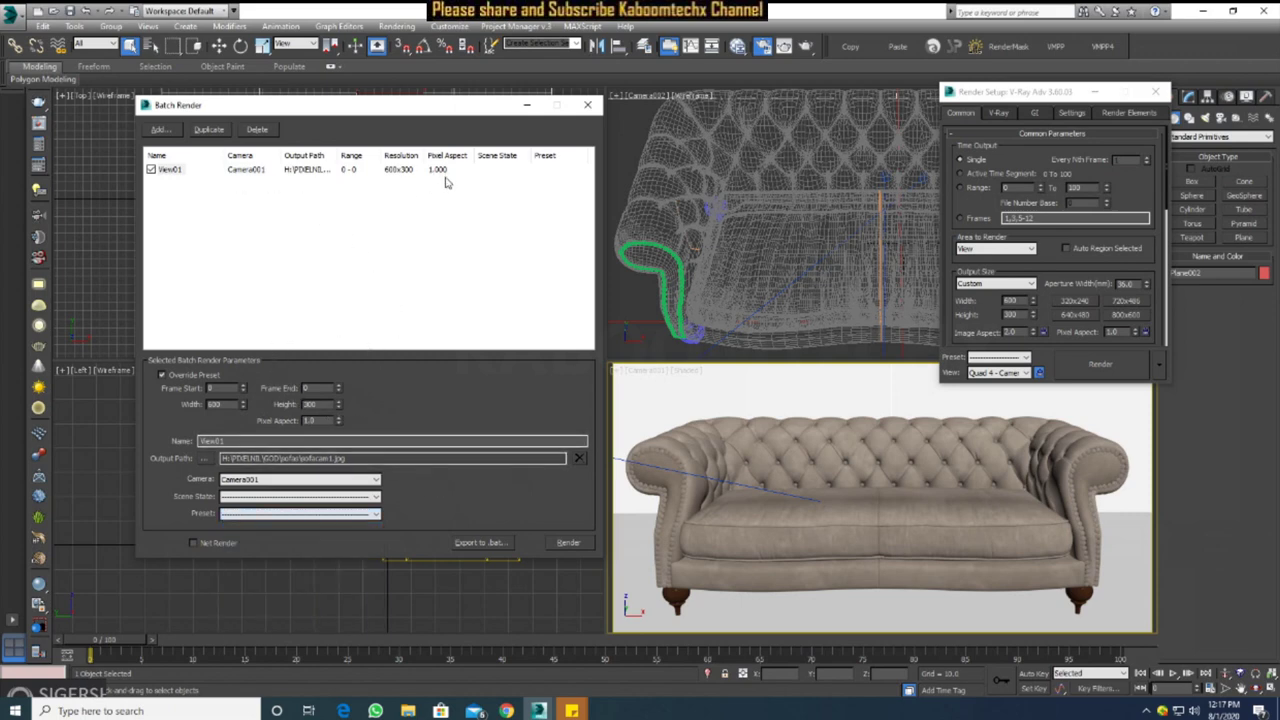
pyautogui.click(269, 513)
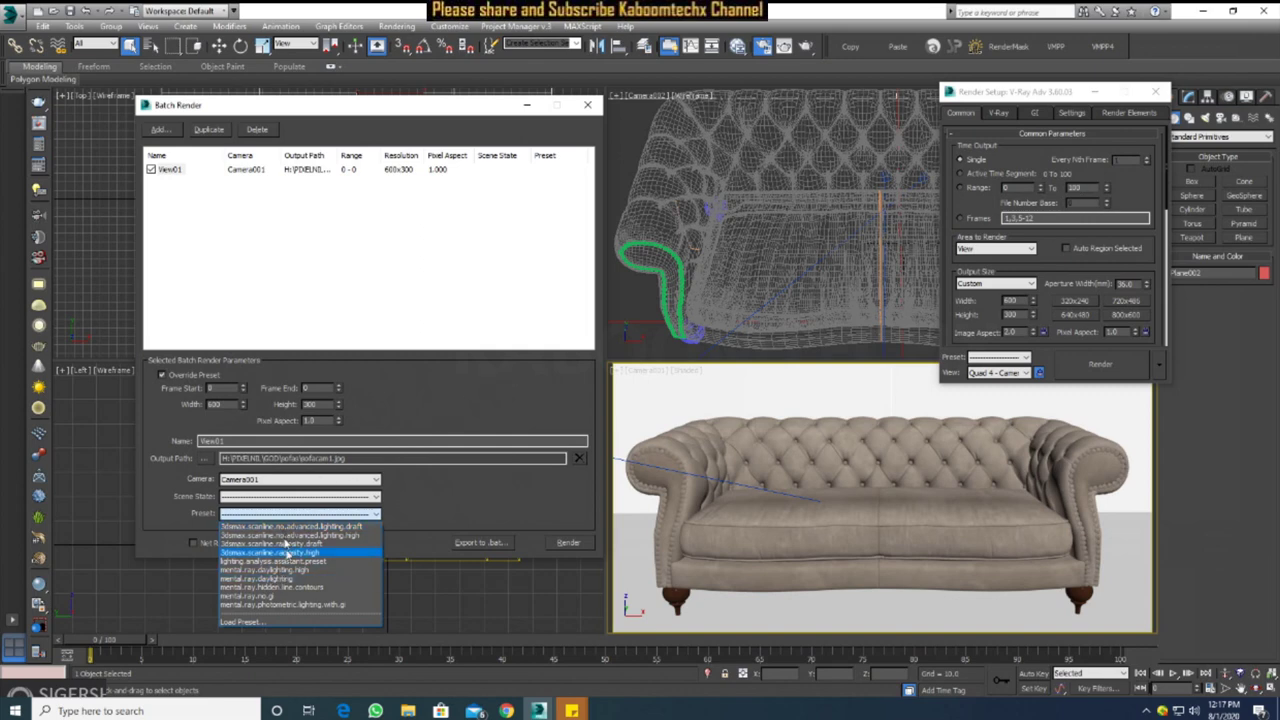
pyautogui.click(491, 489)
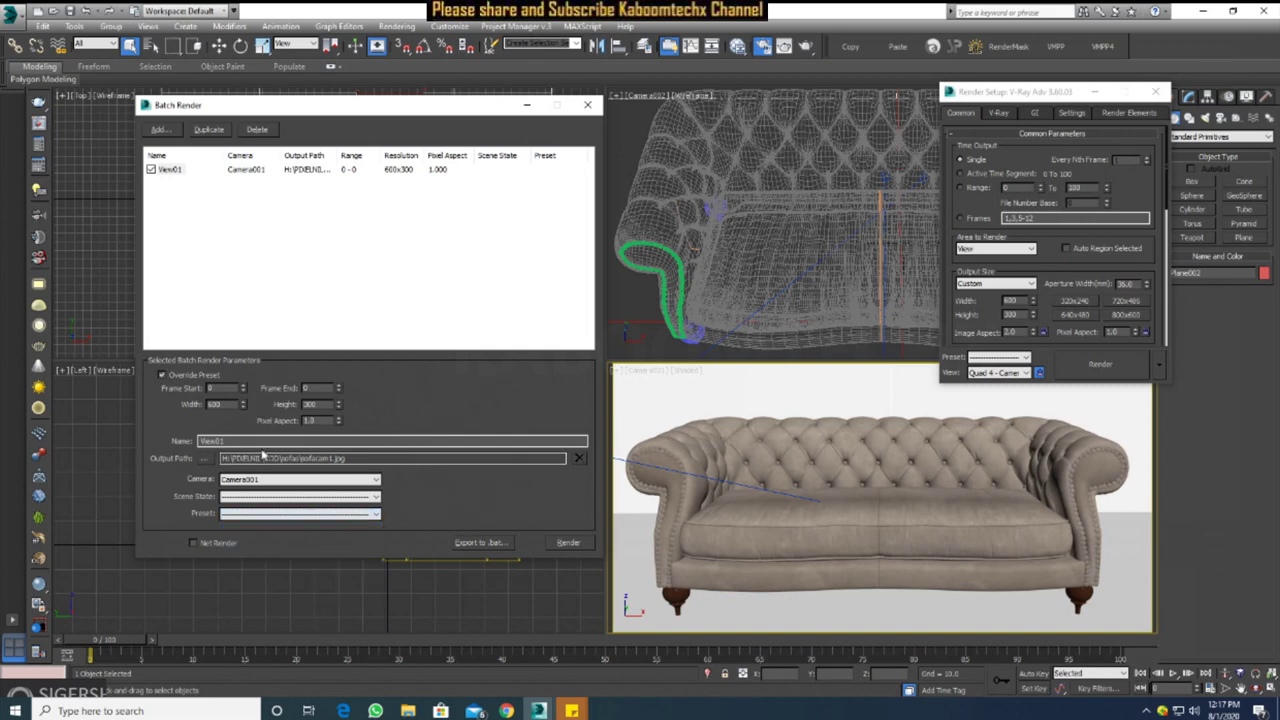
pyautogui.click(162, 131)
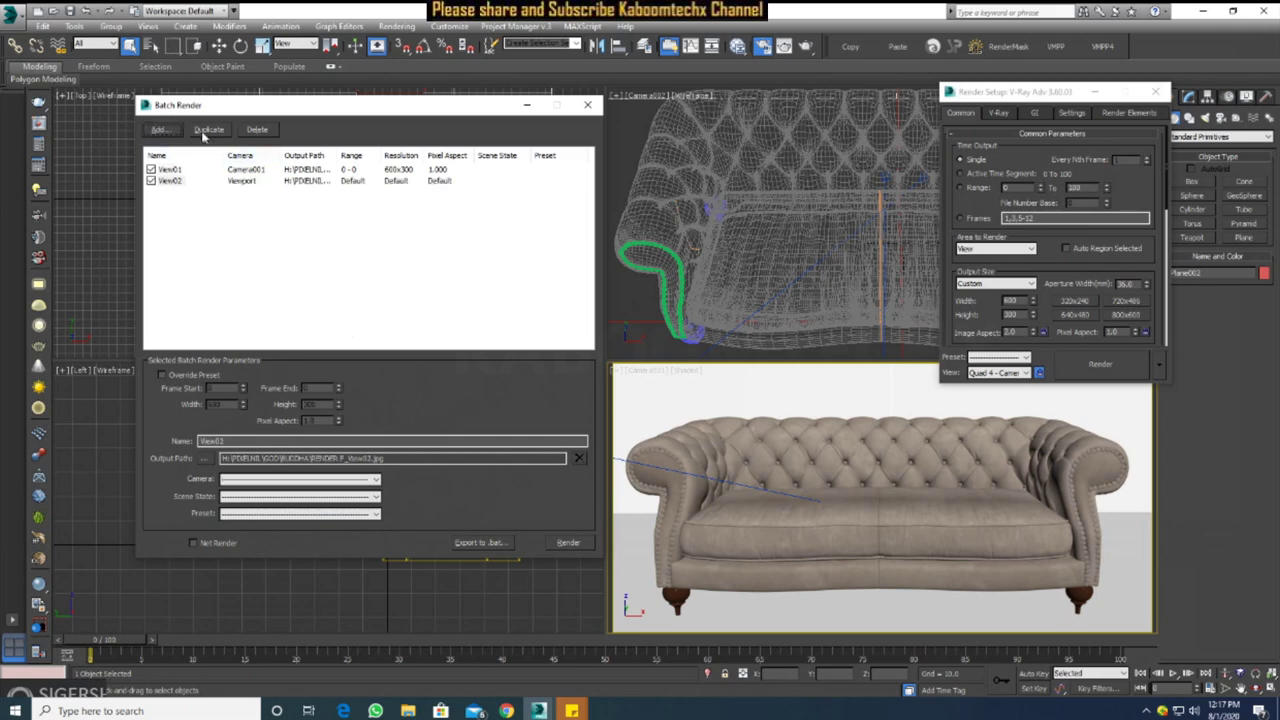
# Inspect View01 and View02, then widen the Output Path column to show full paths
pyautogui.click(170, 171)
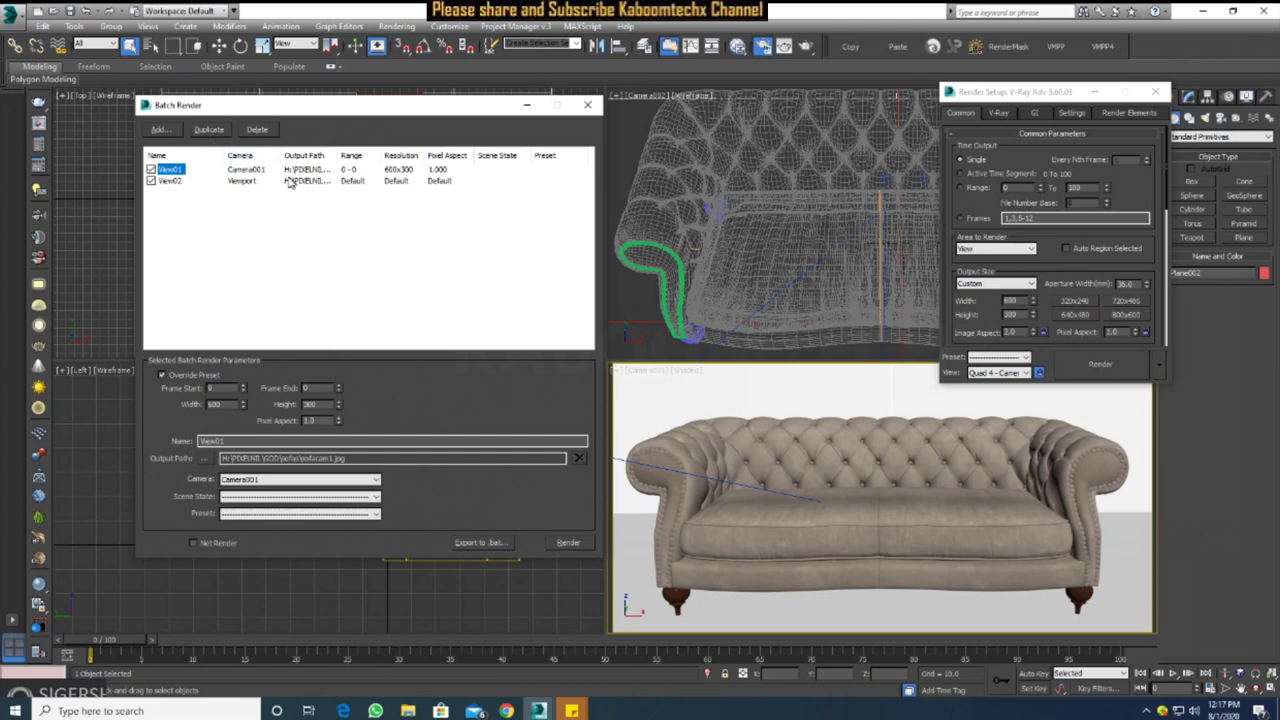
pyautogui.click(250, 190)
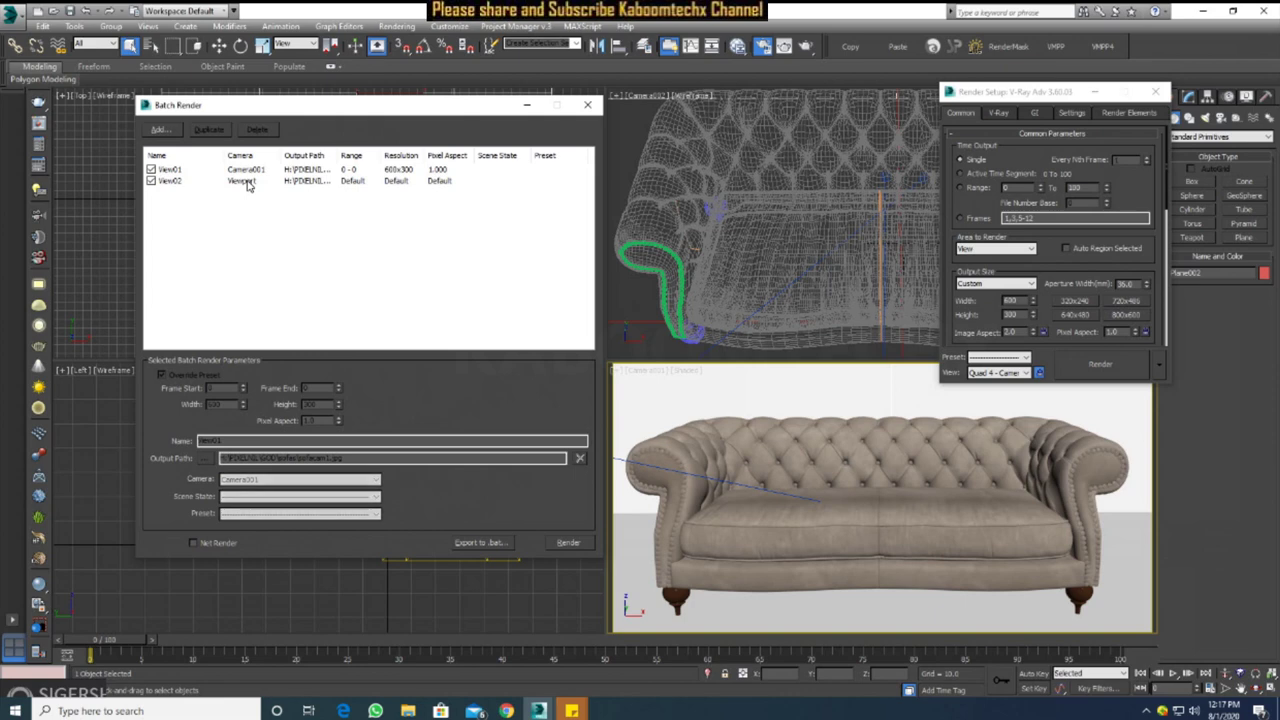
pyautogui.click(181, 181)
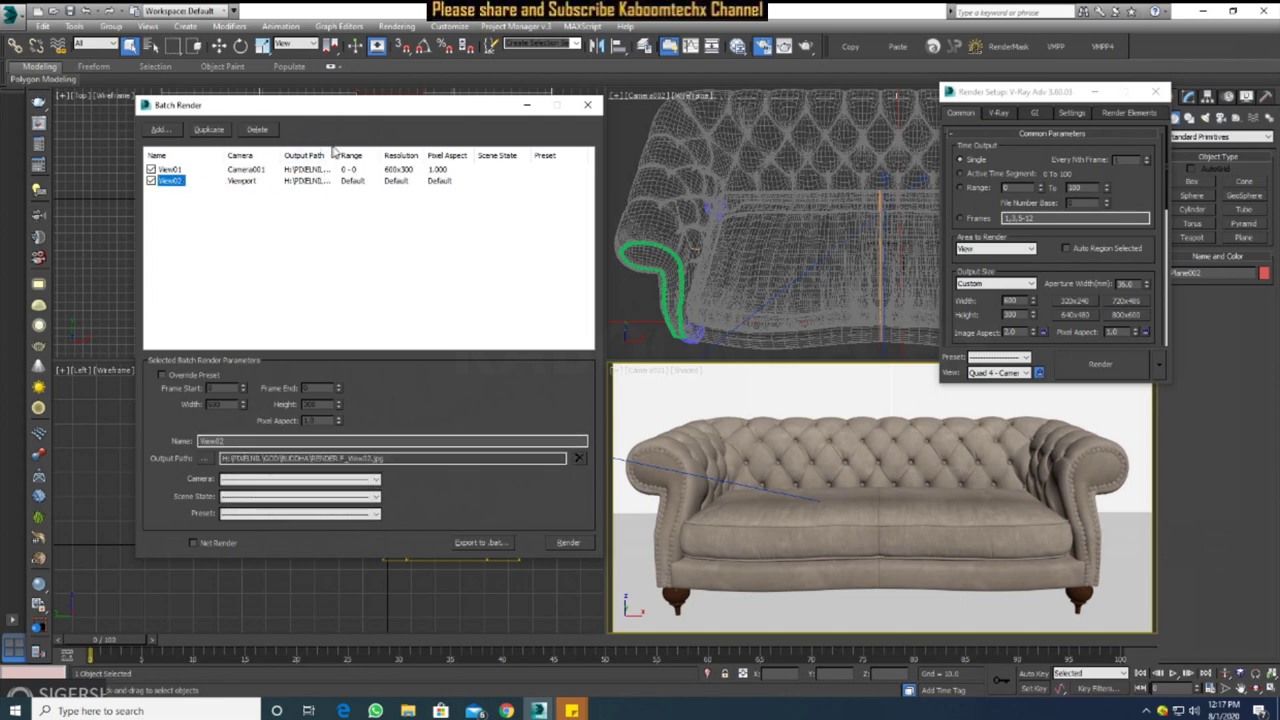
pyautogui.moveTo(338, 155); pyautogui.dragTo(476, 155)
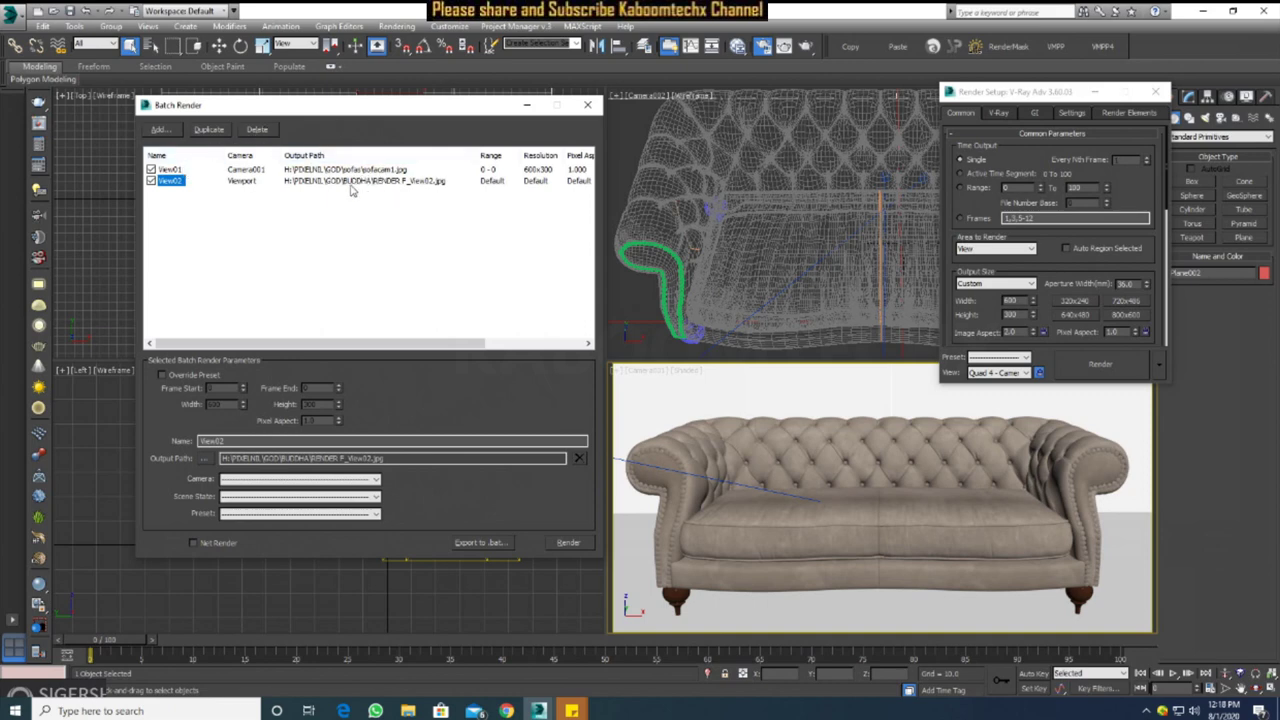
# Replace View02 with a duplicate of View01 that renders from Camera002
pyautogui.click(257, 129)
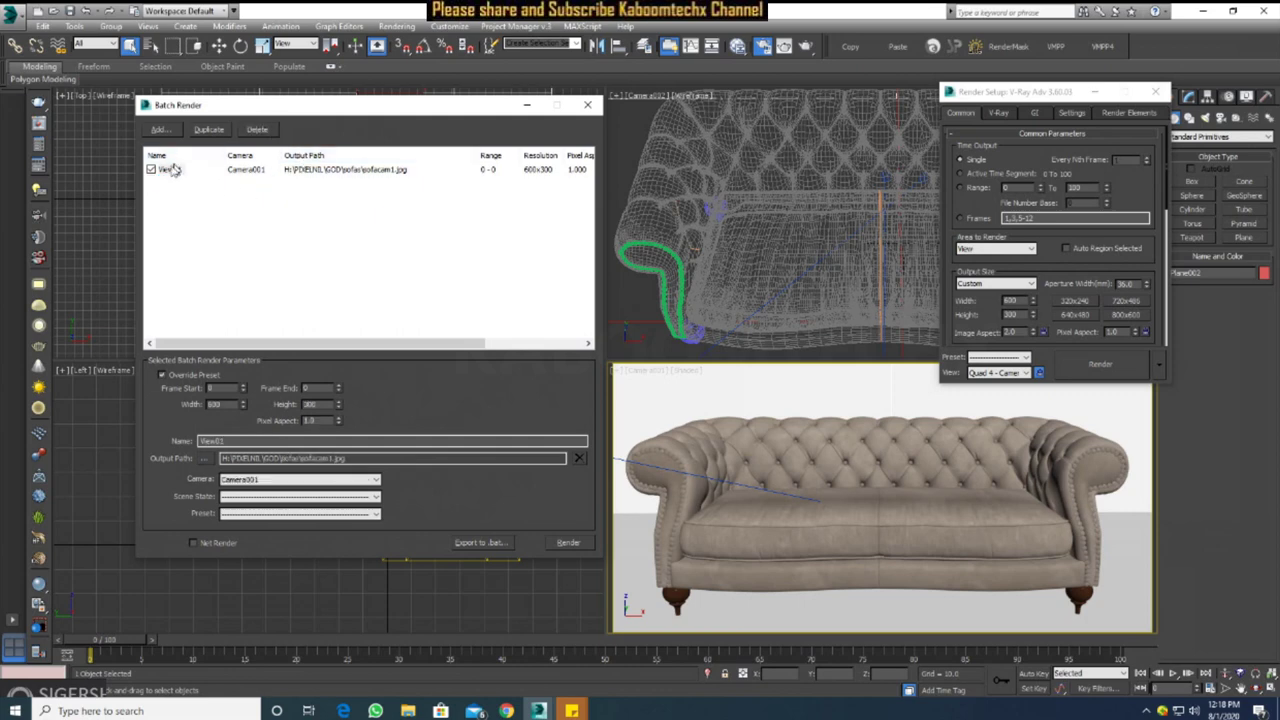
pyautogui.click(210, 130)
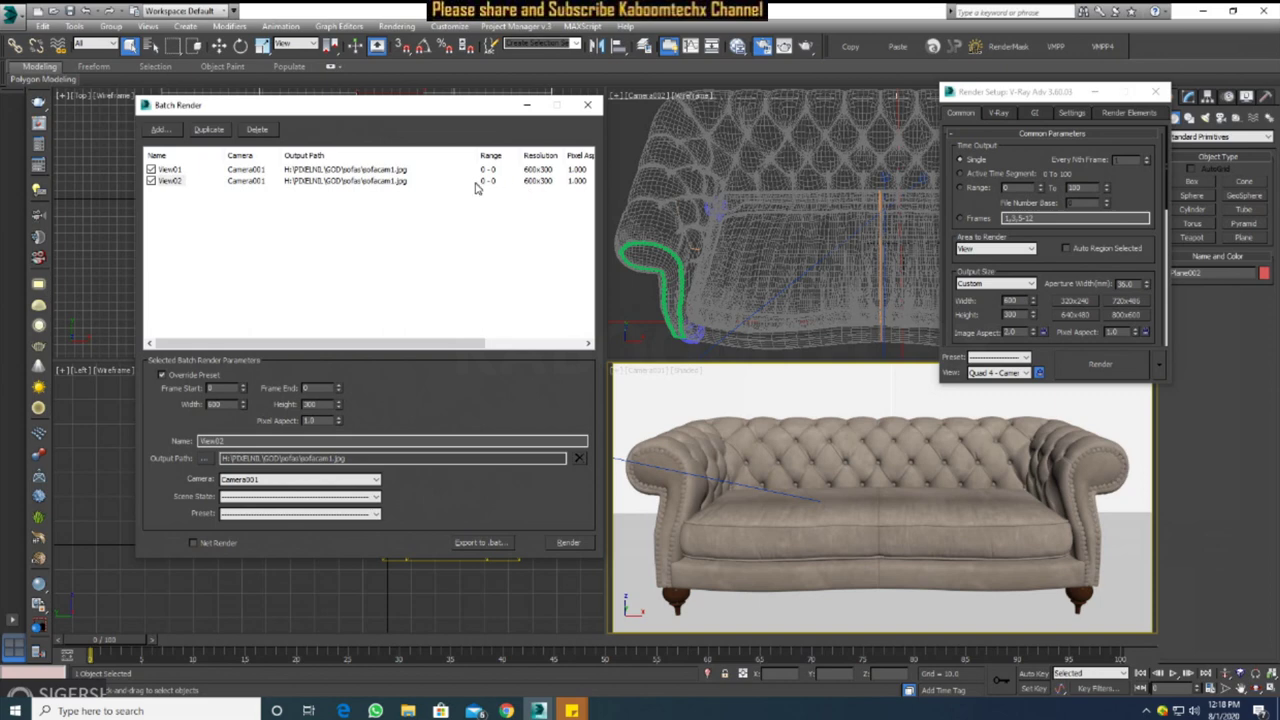
pyautogui.click(318, 484)
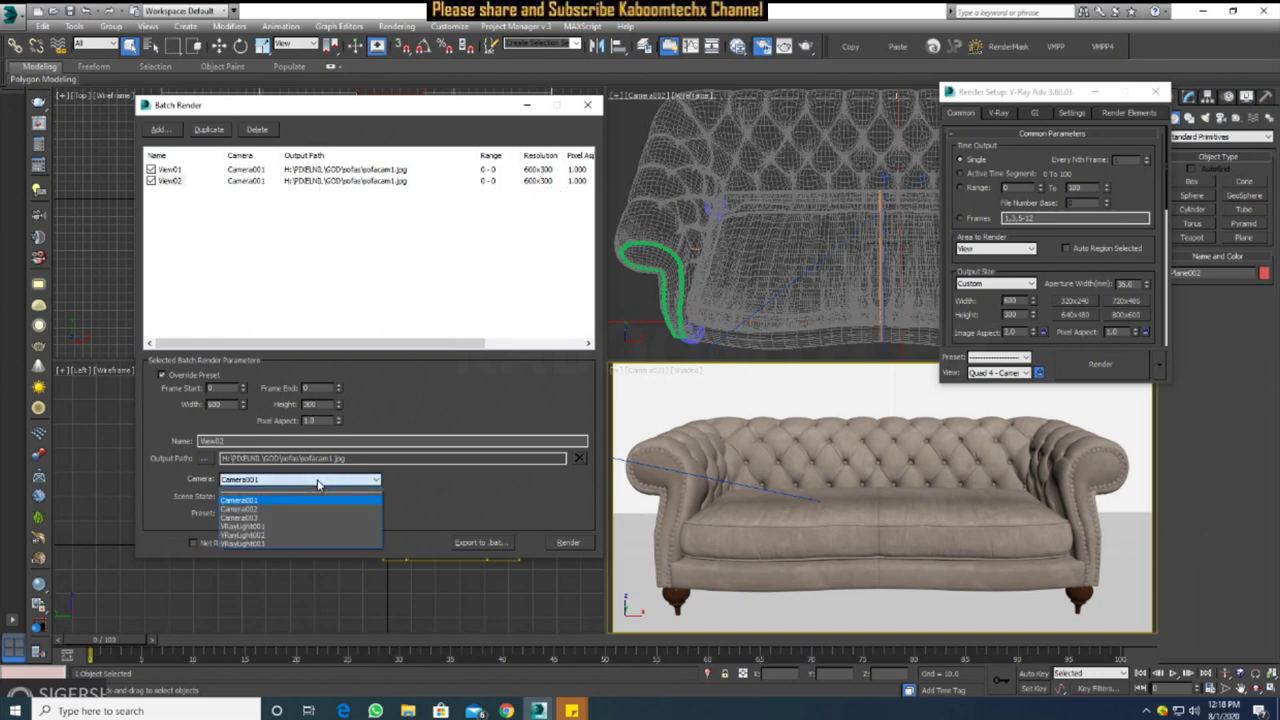
pyautogui.click(293, 512)
pyautogui.click(300, 513)
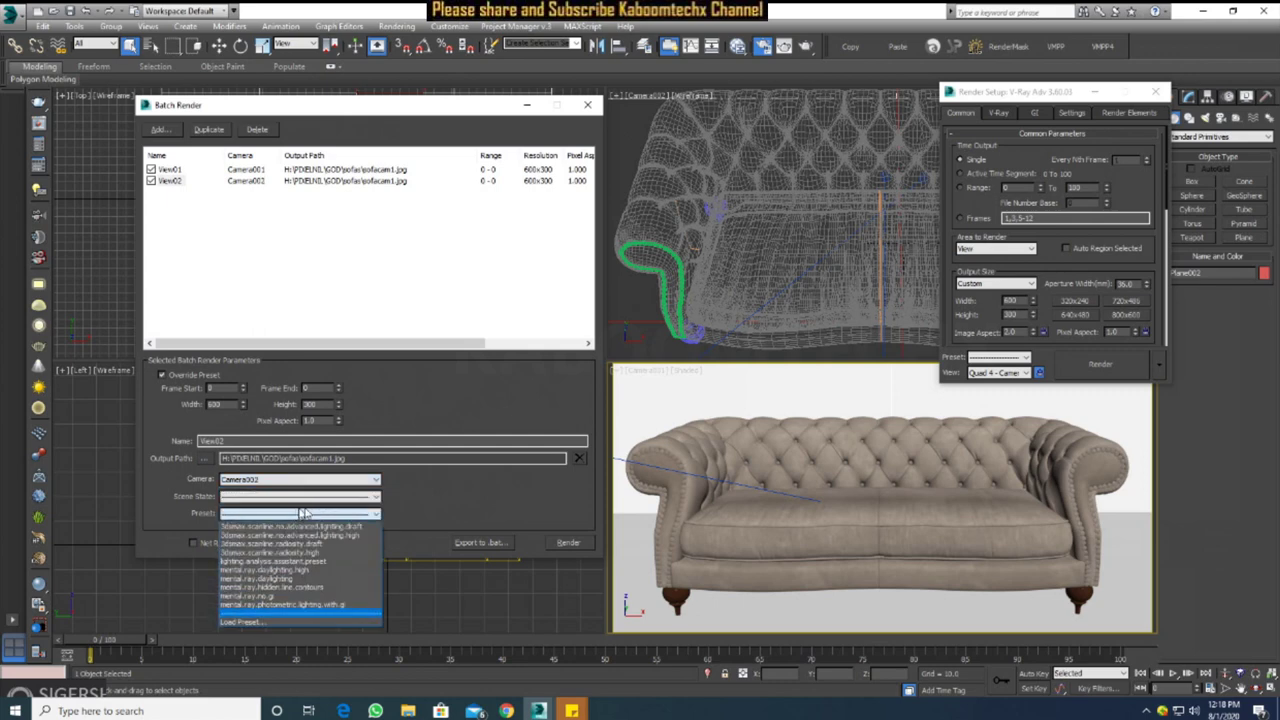
pyautogui.click(240, 215)
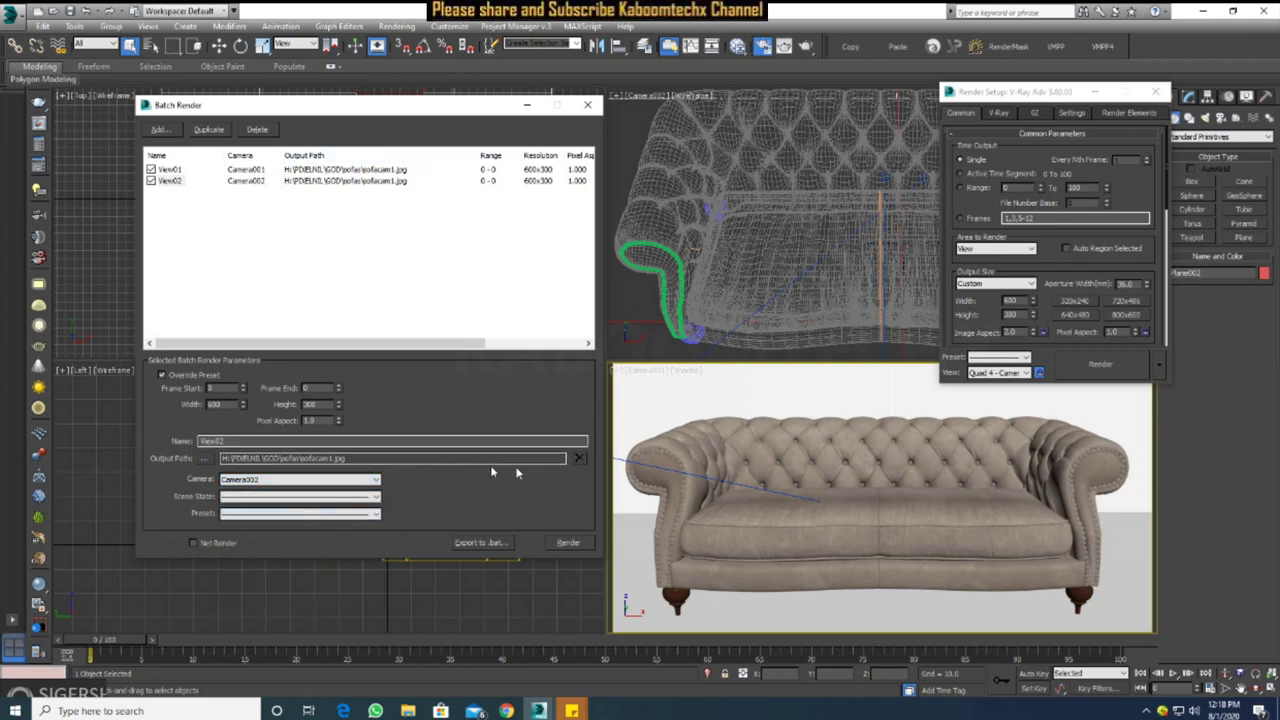
pyautogui.click(650, 374)
pyautogui.click(650, 376)
pyautogui.press('Escape')
pyautogui.moveTo(689, 385)
pyautogui.click(651, 376)
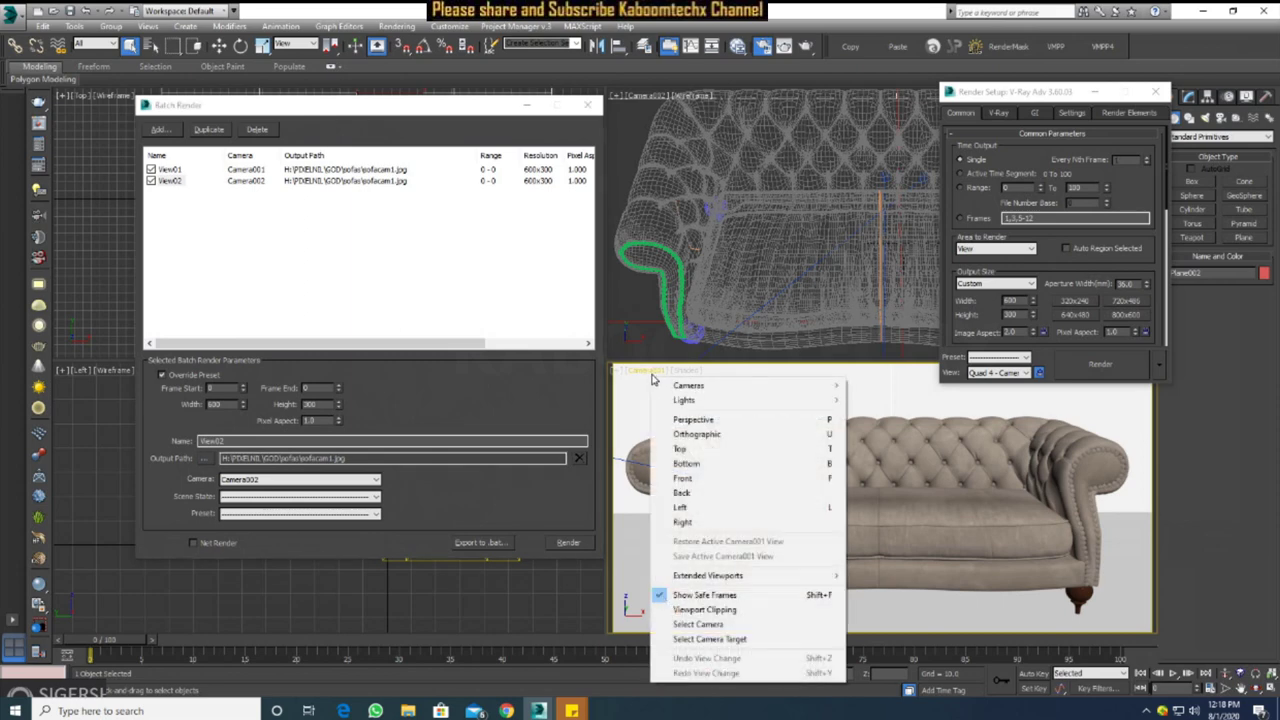
# Show Camera002 in the viewport and set the output height to 400 for Render Setup and View02
pyautogui.click(895, 400)
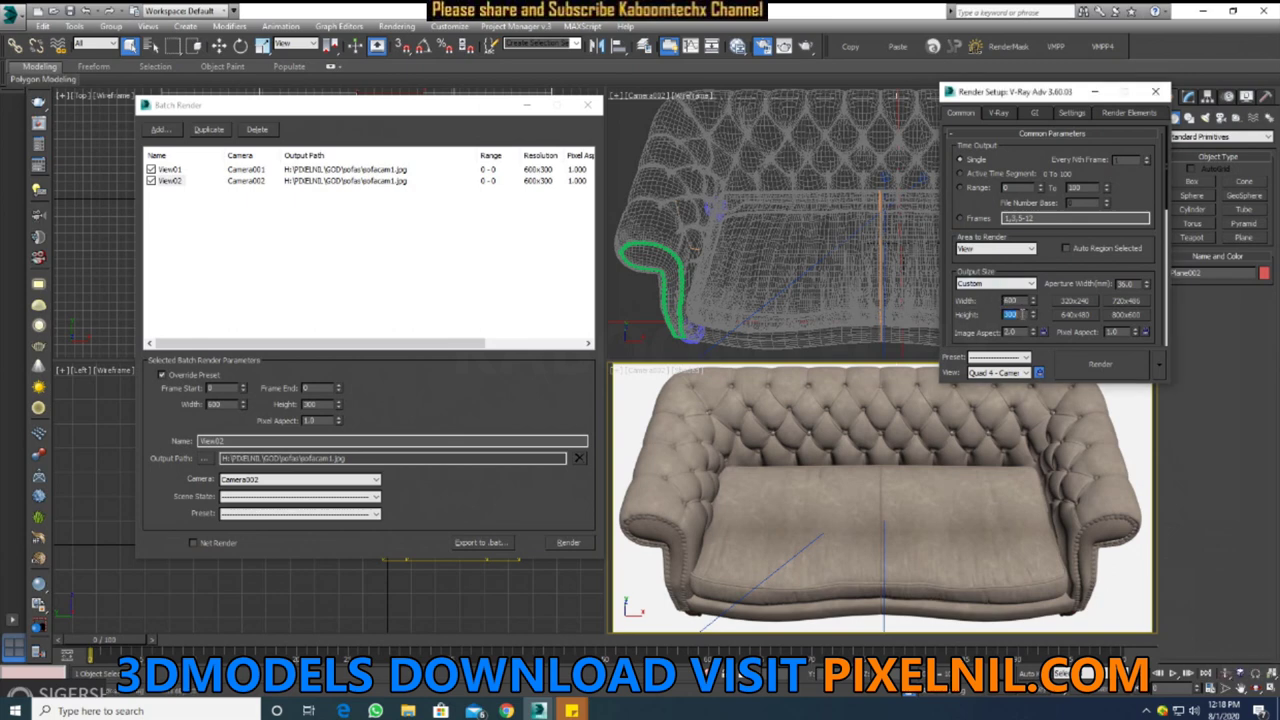
pyautogui.press('Return')
pyautogui.write('400')
pyautogui.press('Return')
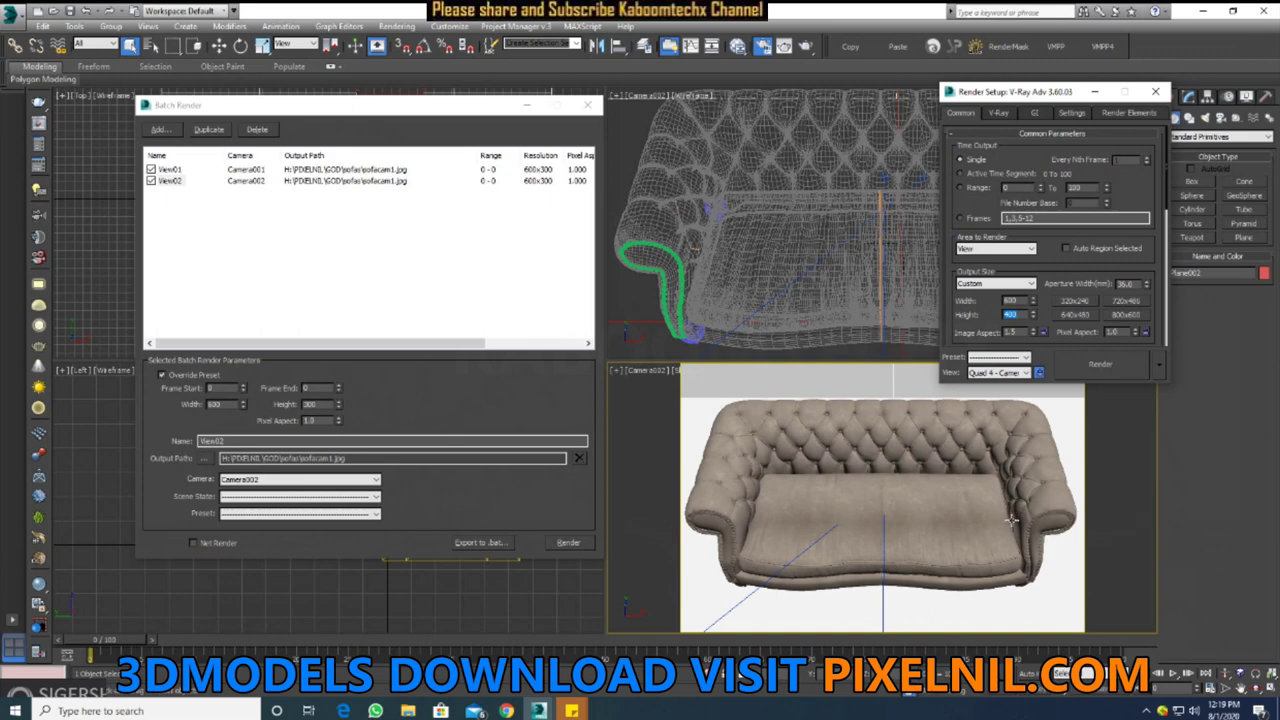
pyautogui.click(319, 404)
pyautogui.write('400')
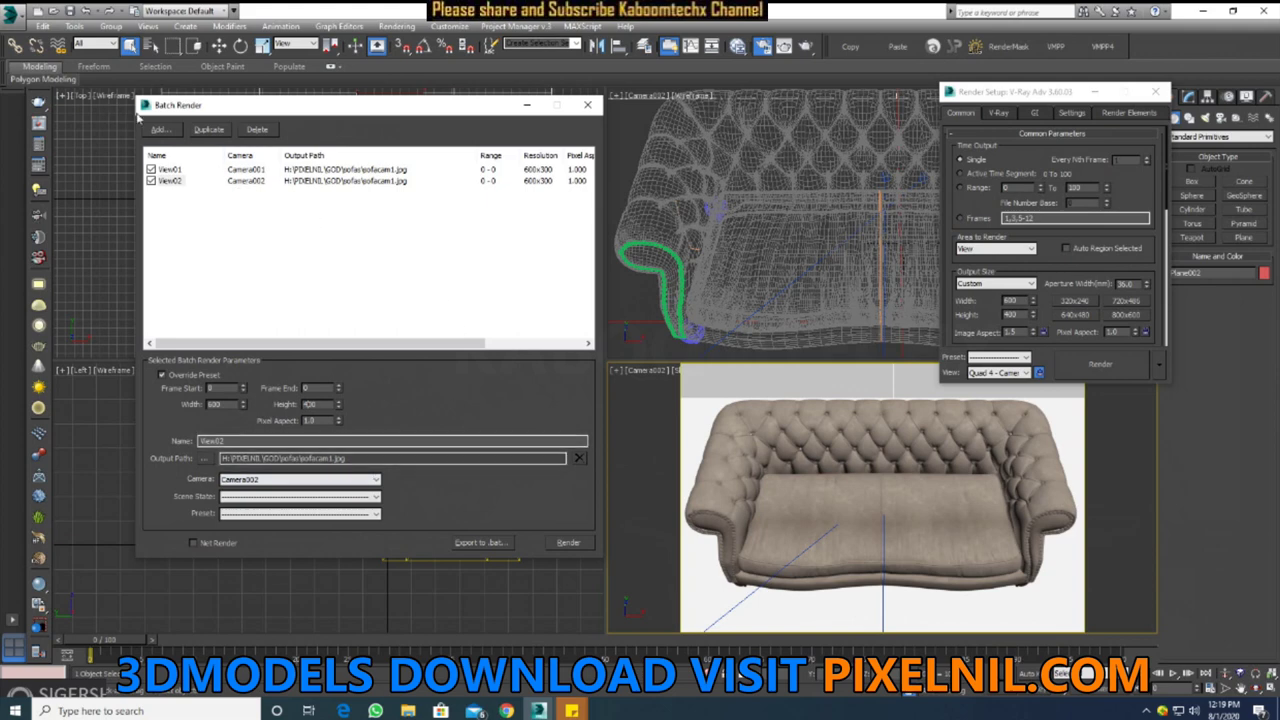
# Duplicate View02 as a View03 job rendering from Camera003
pyautogui.click(212, 131)
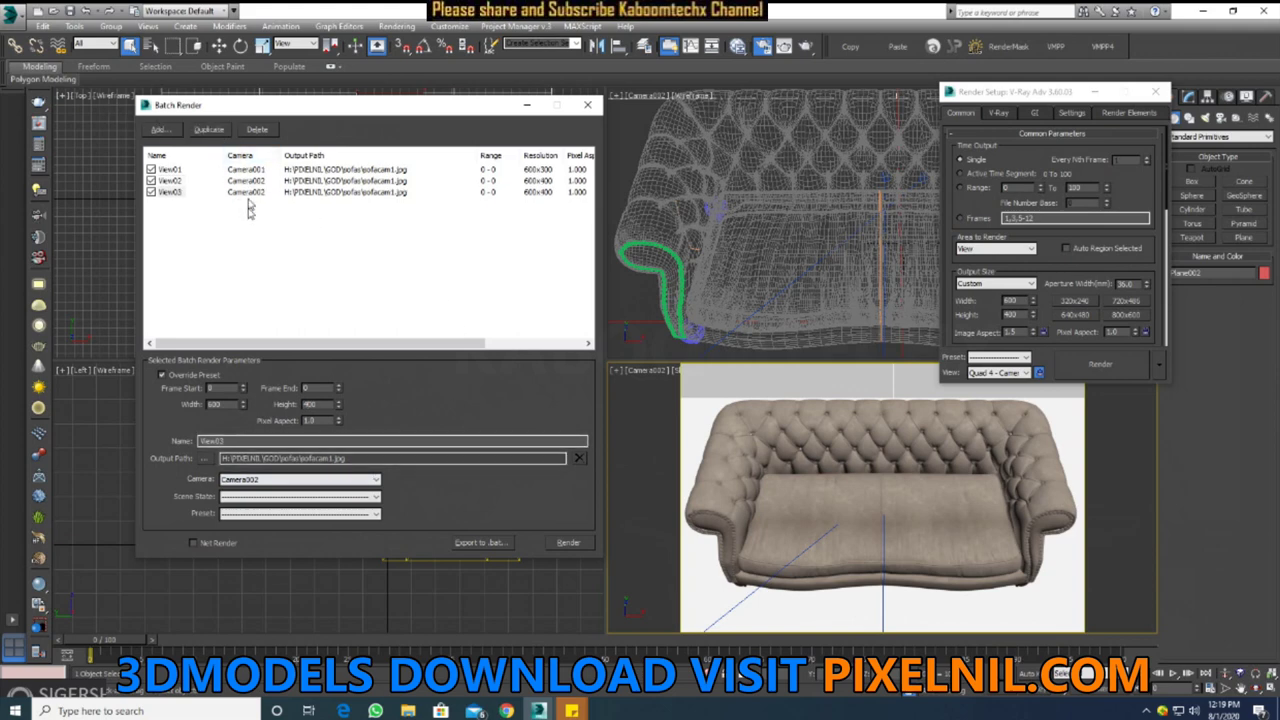
pyautogui.click(275, 481)
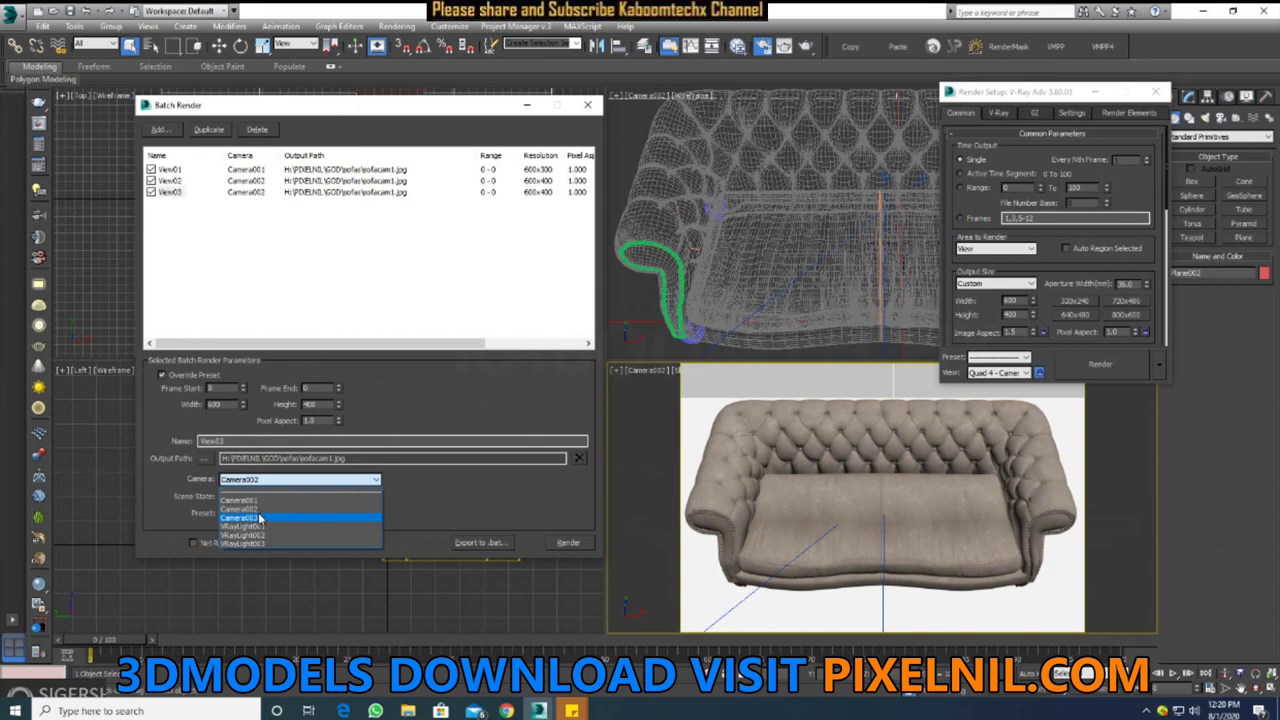
pyautogui.click(262, 515)
pyautogui.click(316, 512)
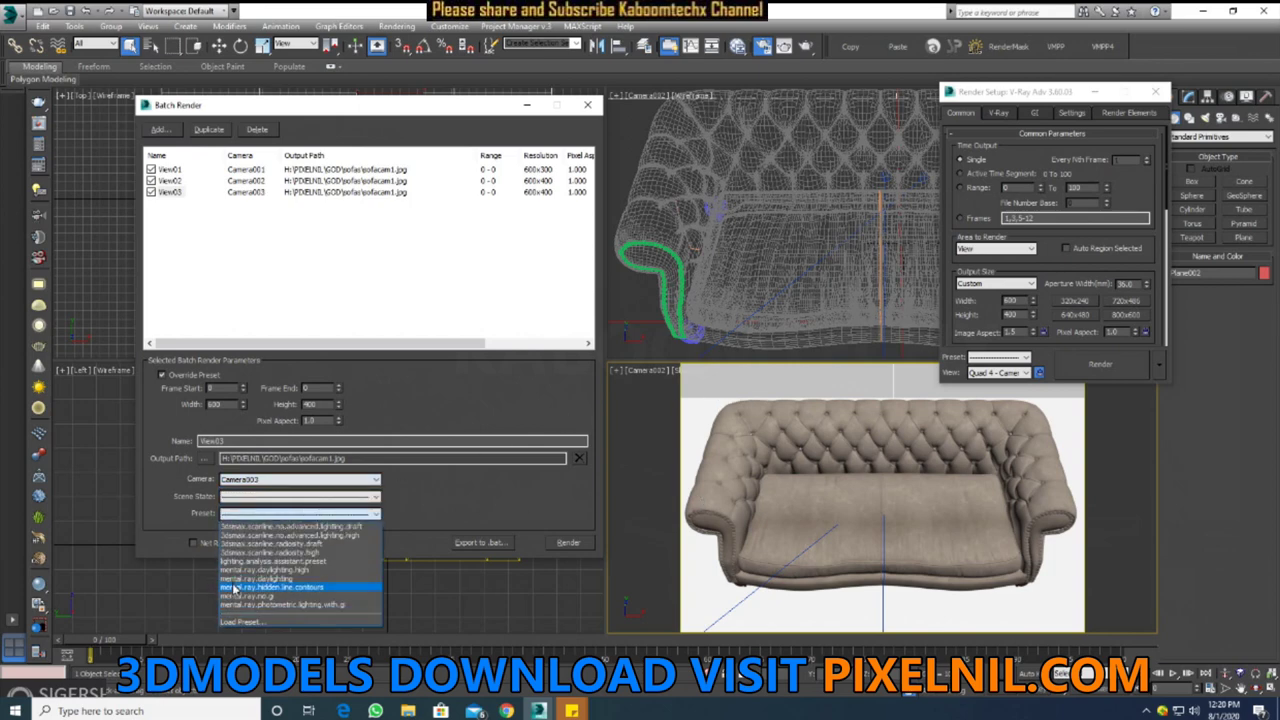
pyautogui.click(398, 488)
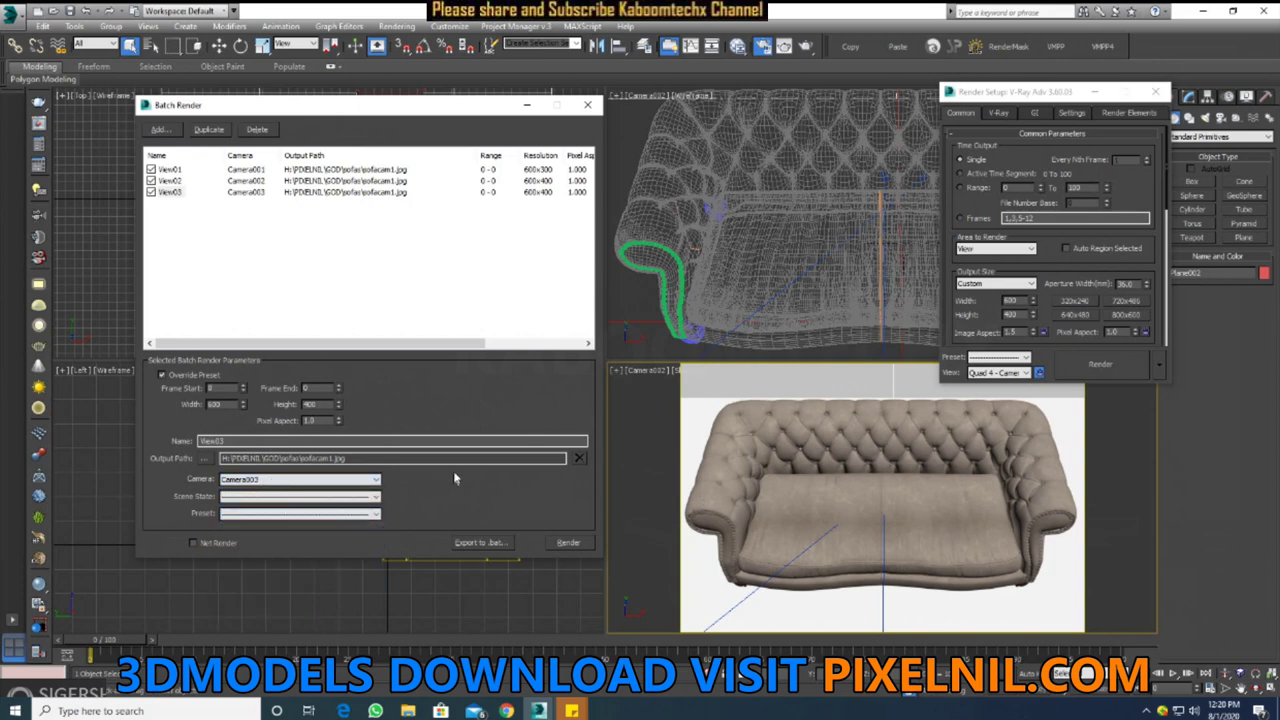
# Switch the camera viewport to show Camera003
pyautogui.click(693, 372)
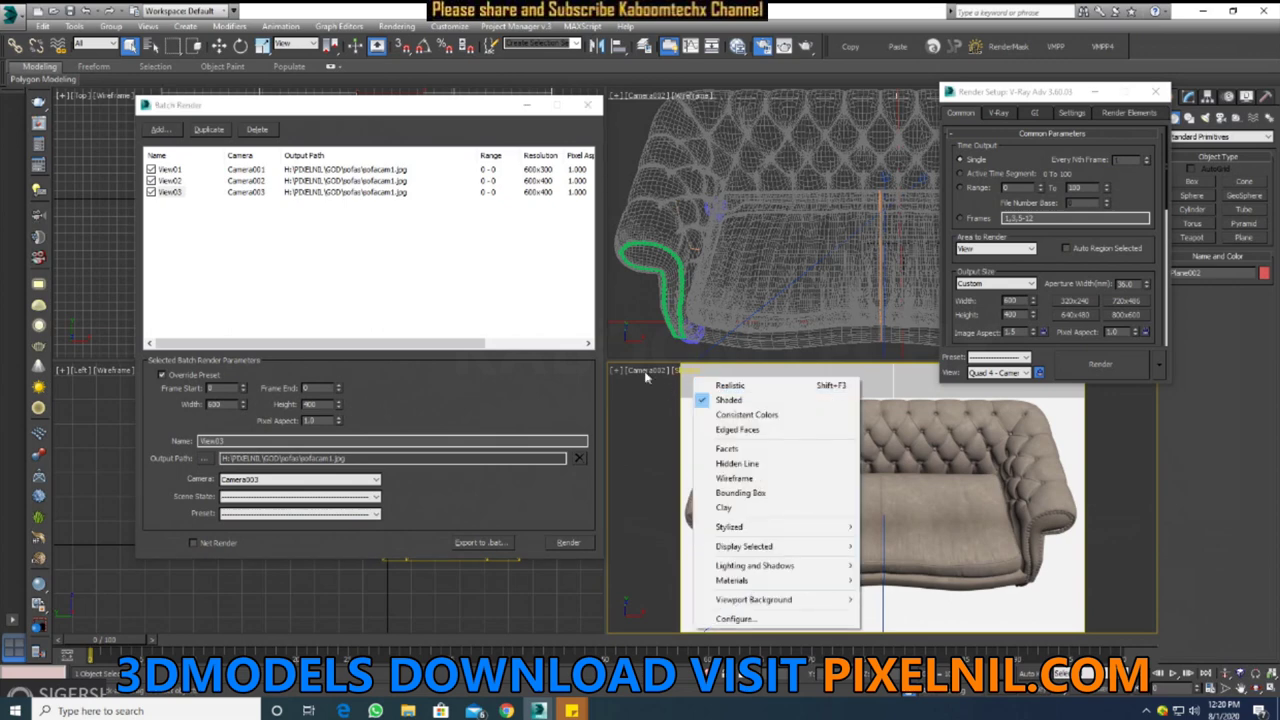
pyautogui.click(646, 372)
pyautogui.click(906, 416)
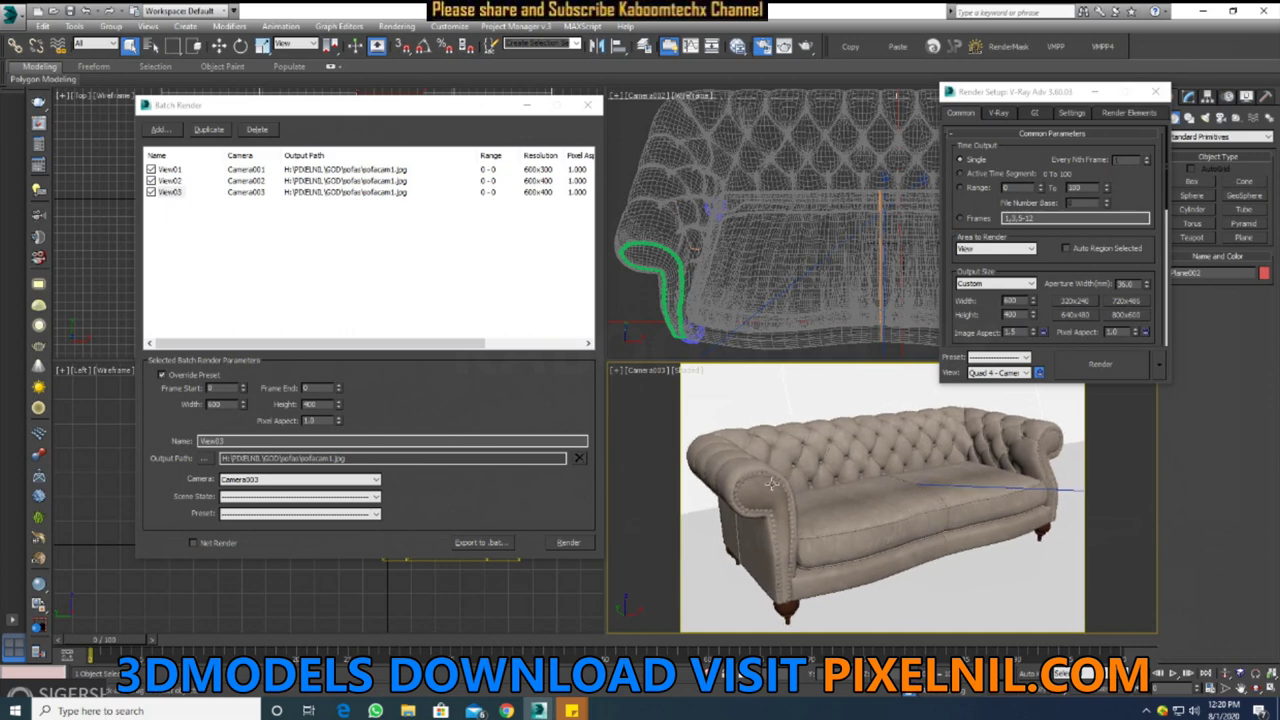
# Set View03's override height and the render output height to 600
pyautogui.click(1000, 315)
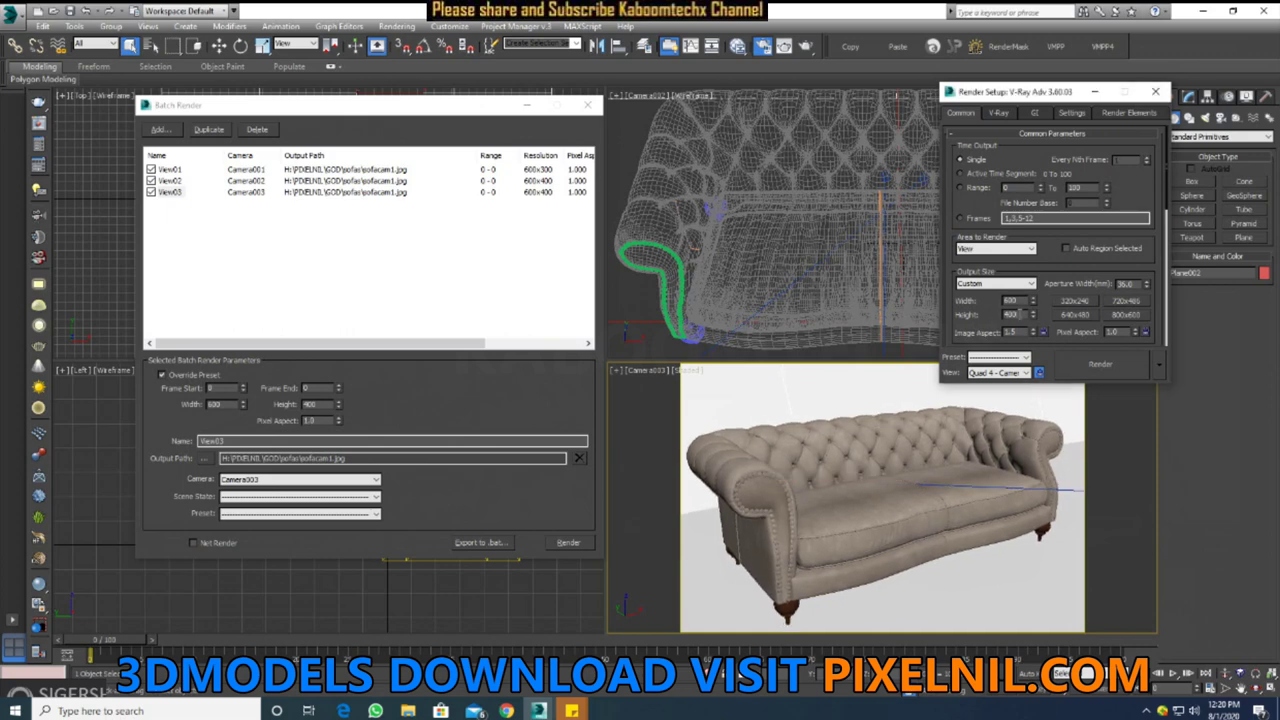
pyautogui.click(930, 314)
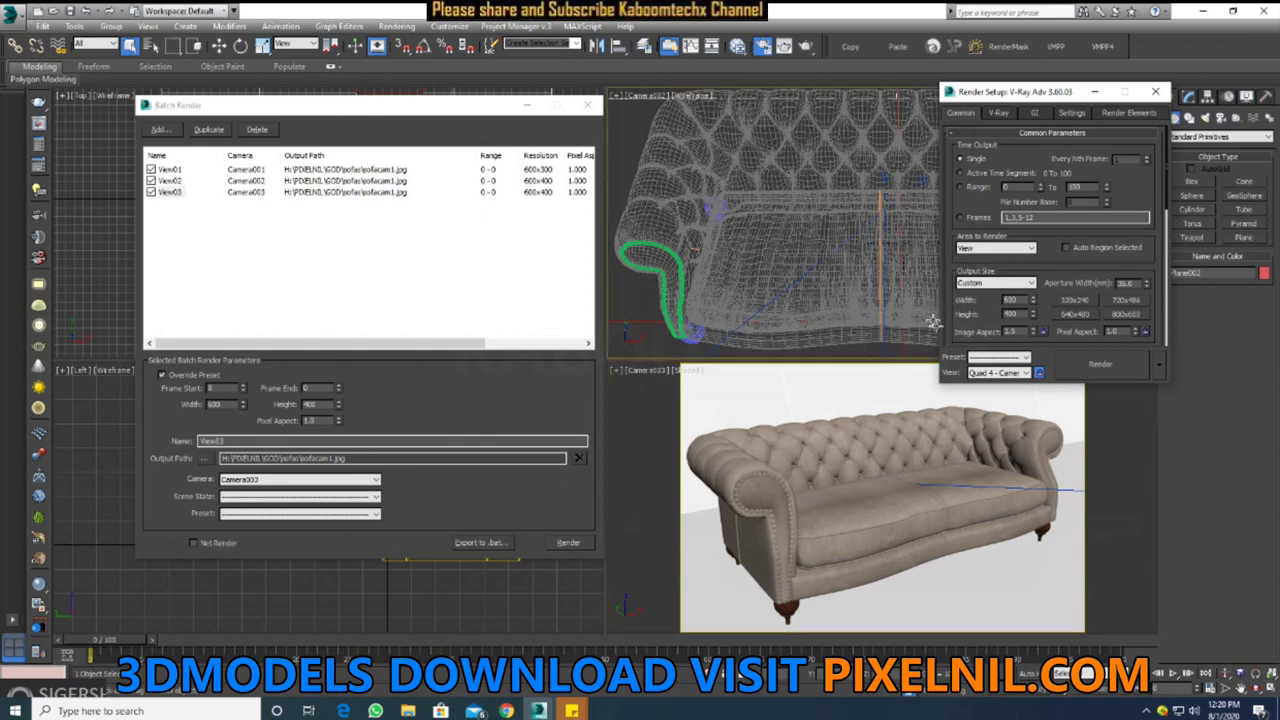
pyautogui.click(316, 404)
pyautogui.write('600')
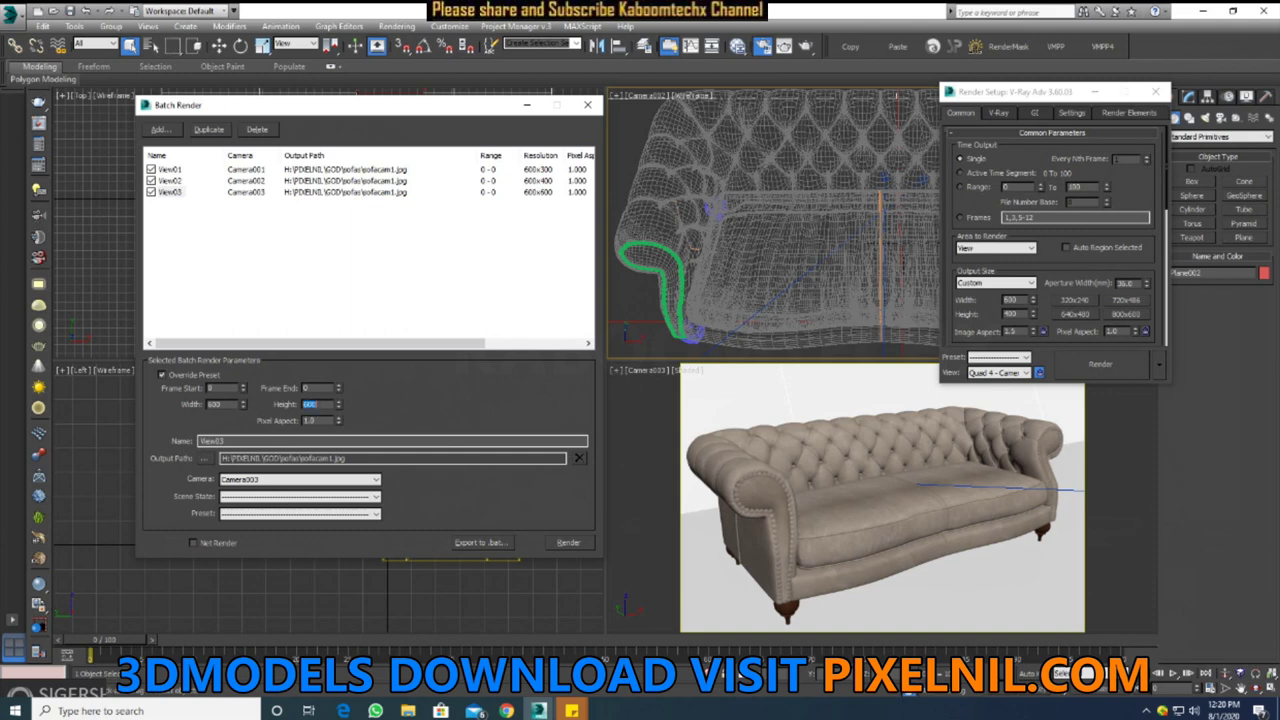
pyautogui.click(1008, 314)
pyautogui.write('600')
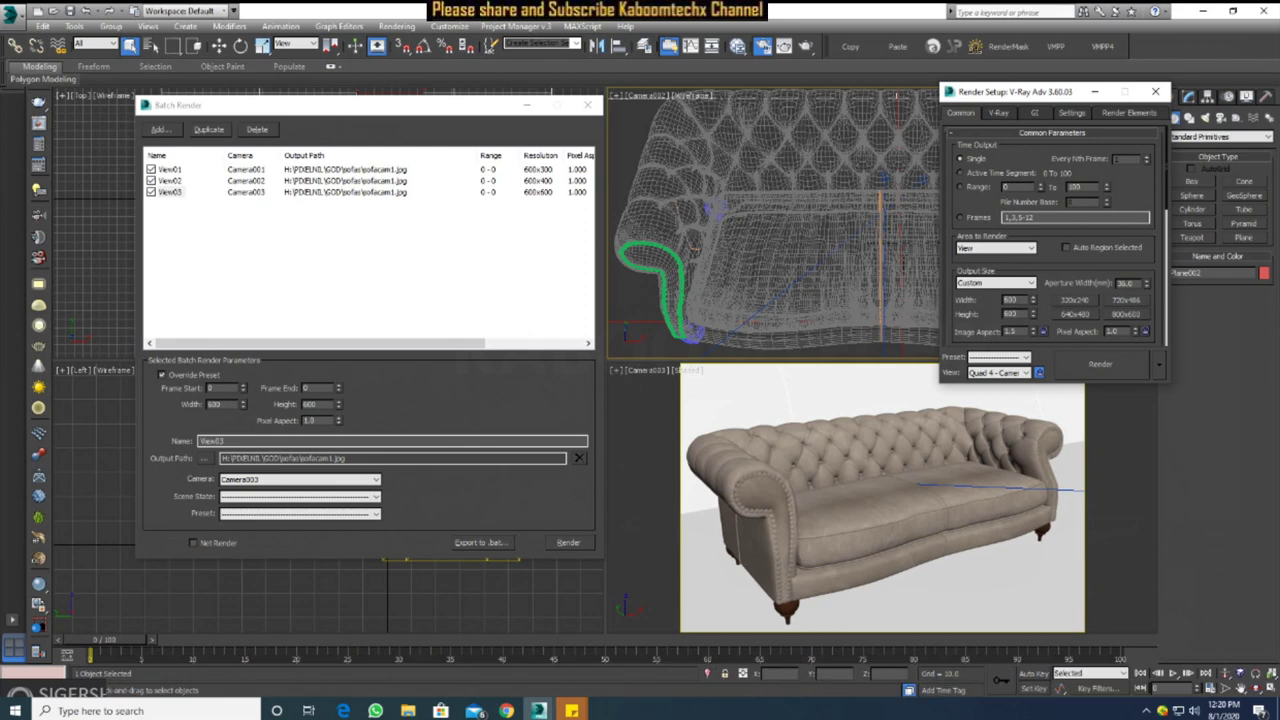
pyautogui.press('Return')
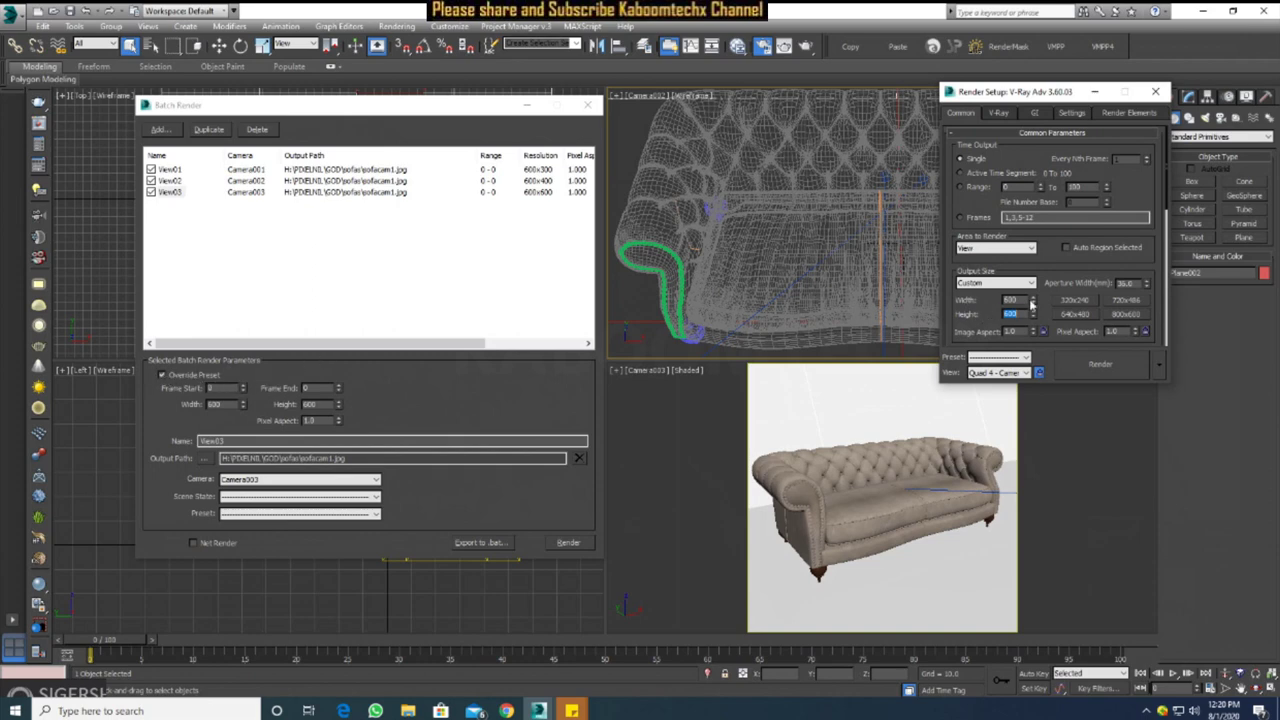
# Toggle View03's Override Preset off and back on so it renders at 600x400
pyautogui.click(168, 386)
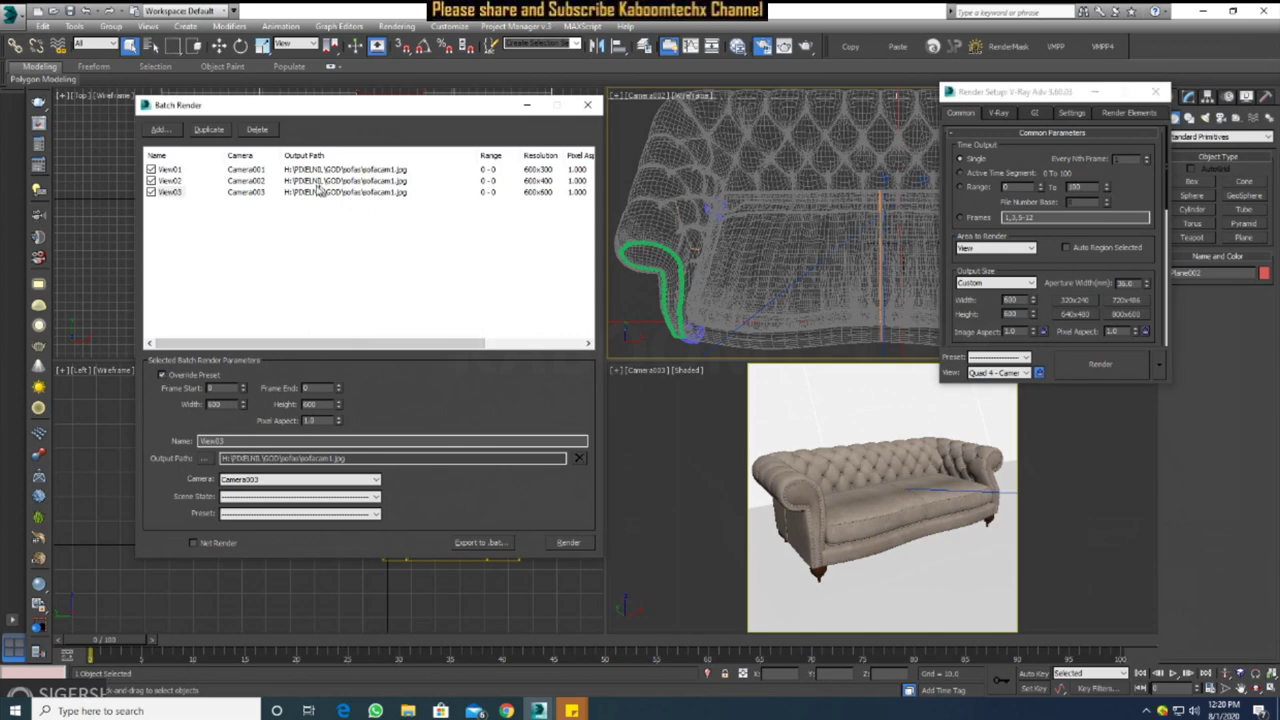
pyautogui.click(161, 374)
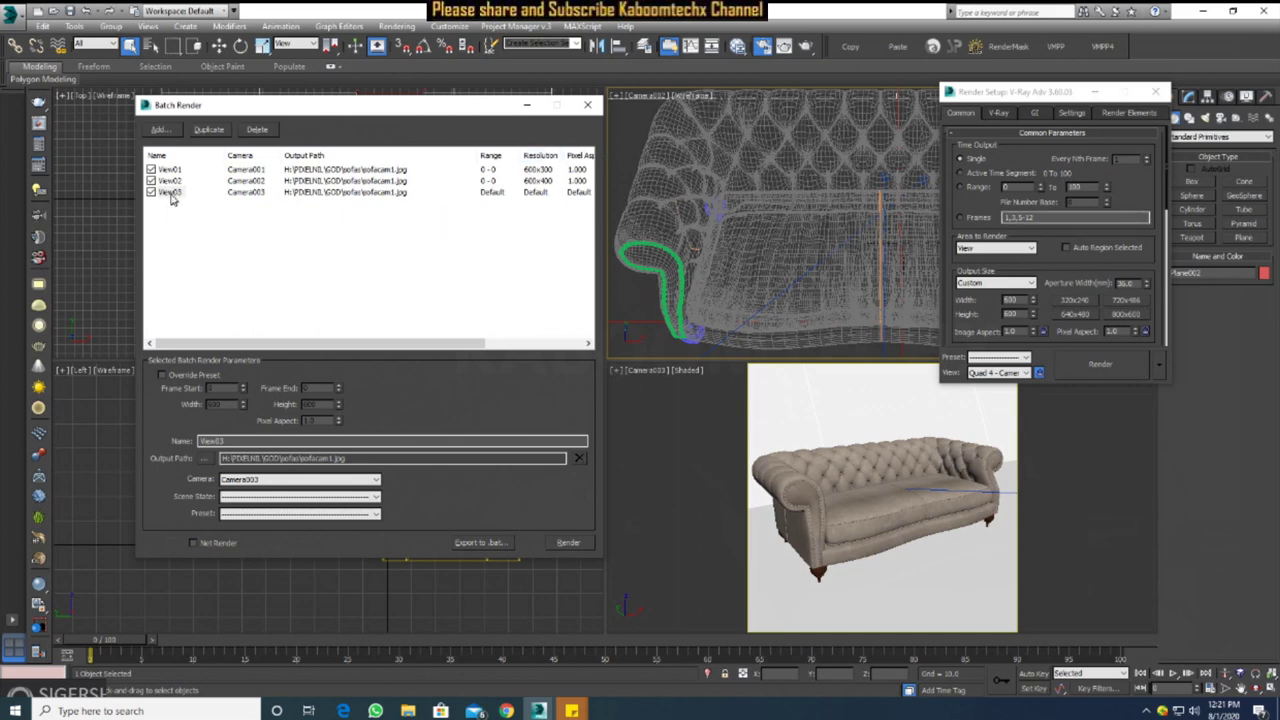
pyautogui.click(1012, 314)
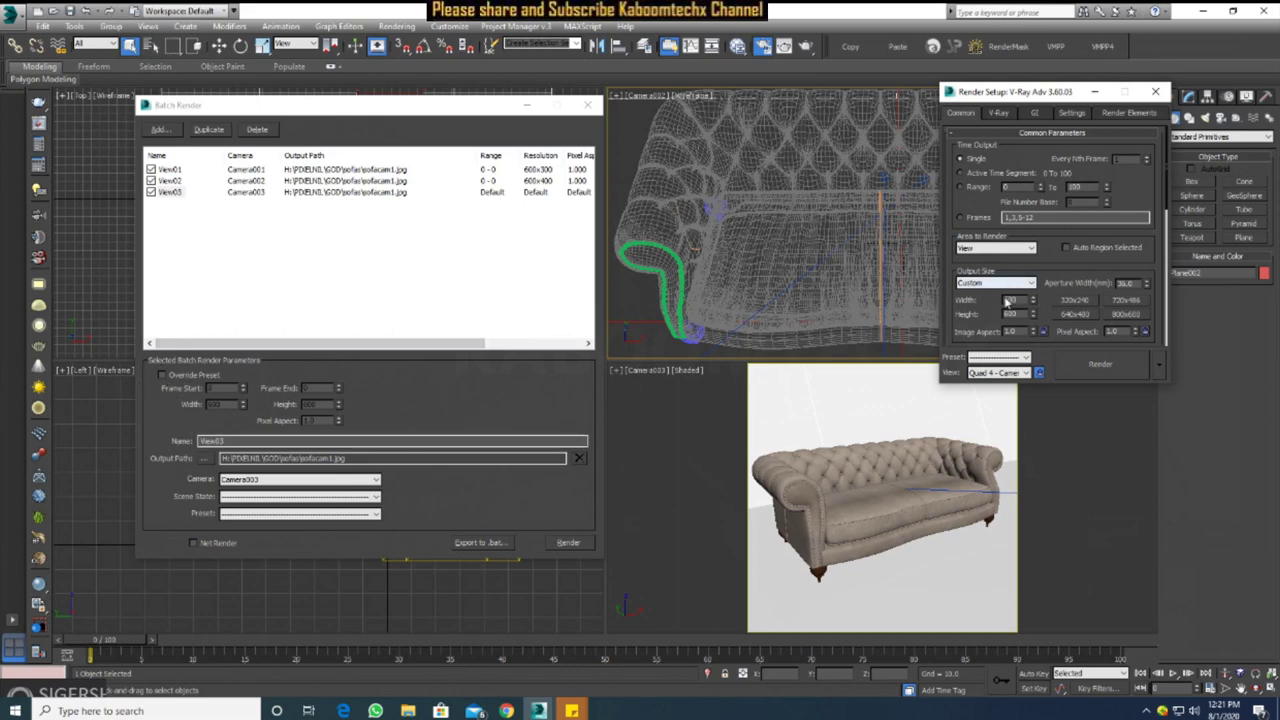
pyautogui.click(162, 375)
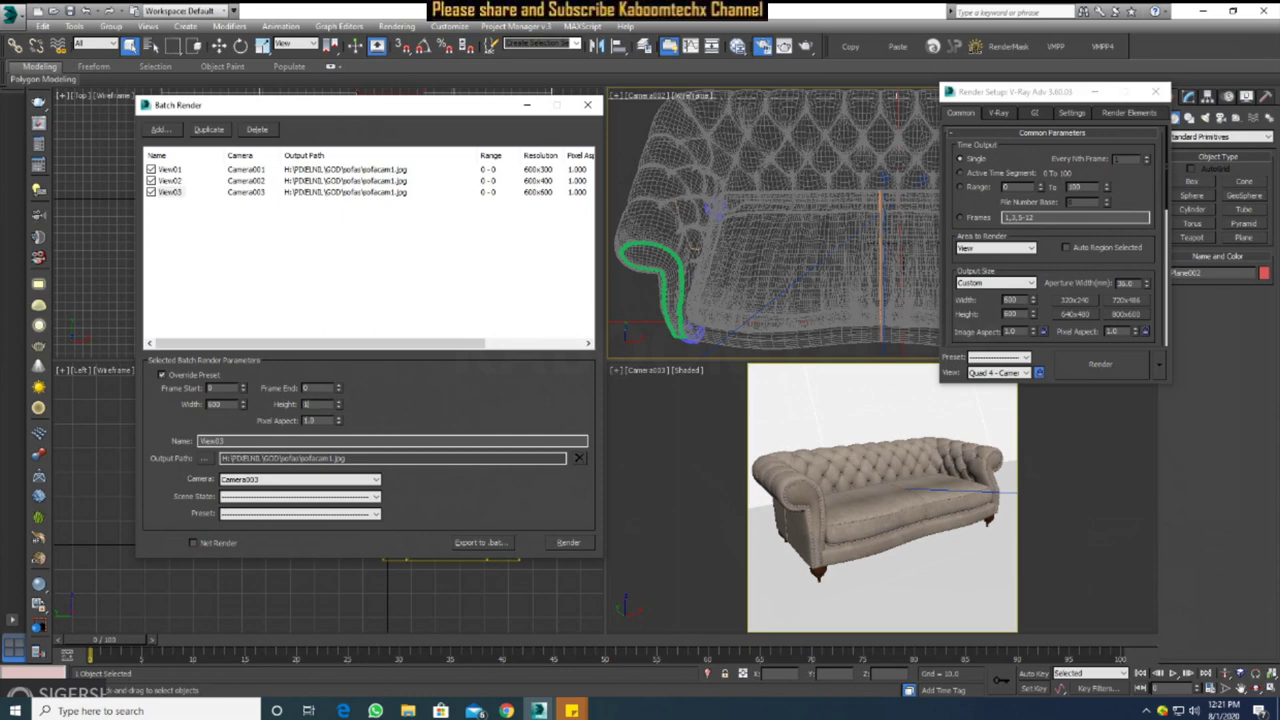
pyautogui.click(162, 375)
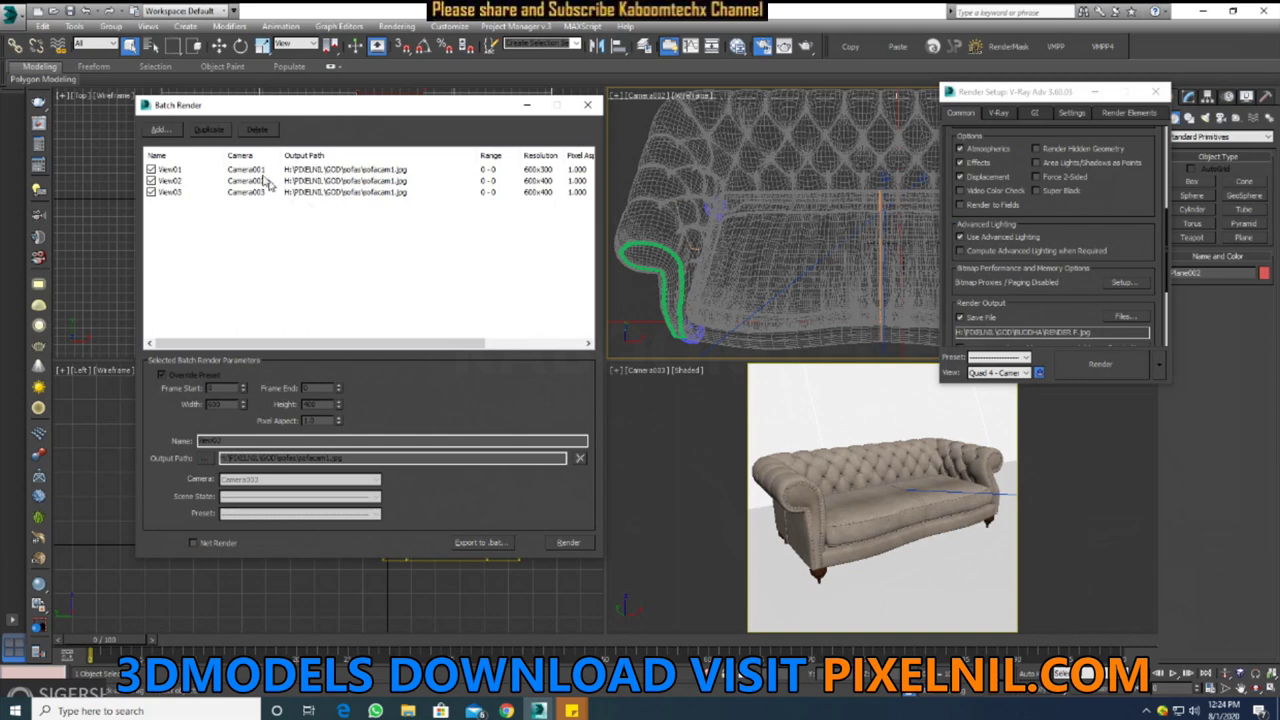
pyautogui.click(168, 172)
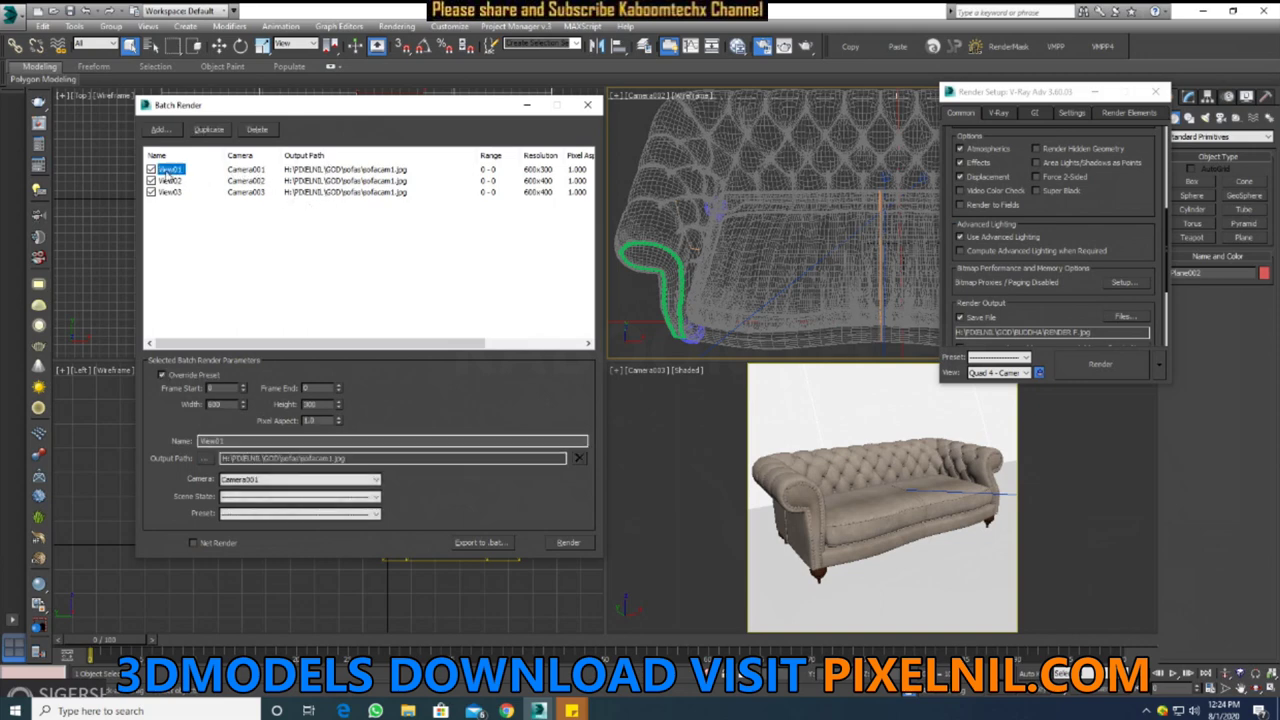
# Rename View02's batch output file to sofacam2 and choose the JPEG format
pyautogui.click(170, 182)
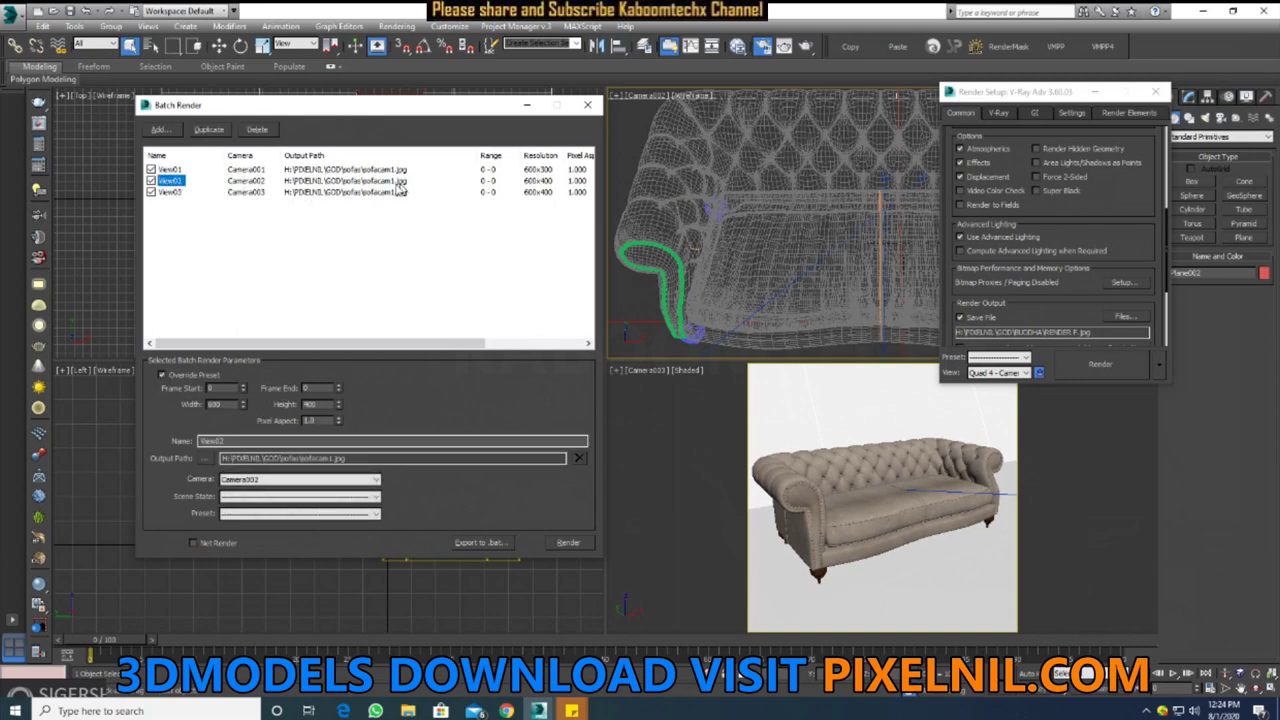
pyautogui.click(207, 459)
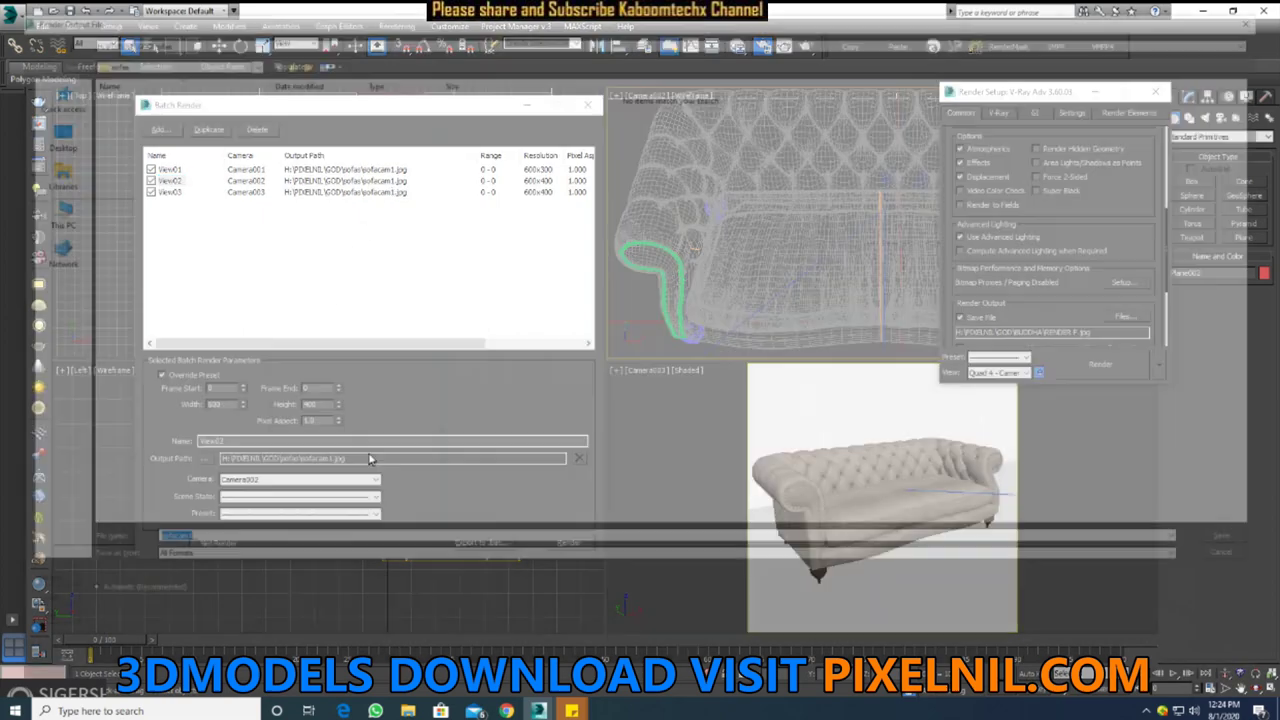
pyautogui.click(177, 541)
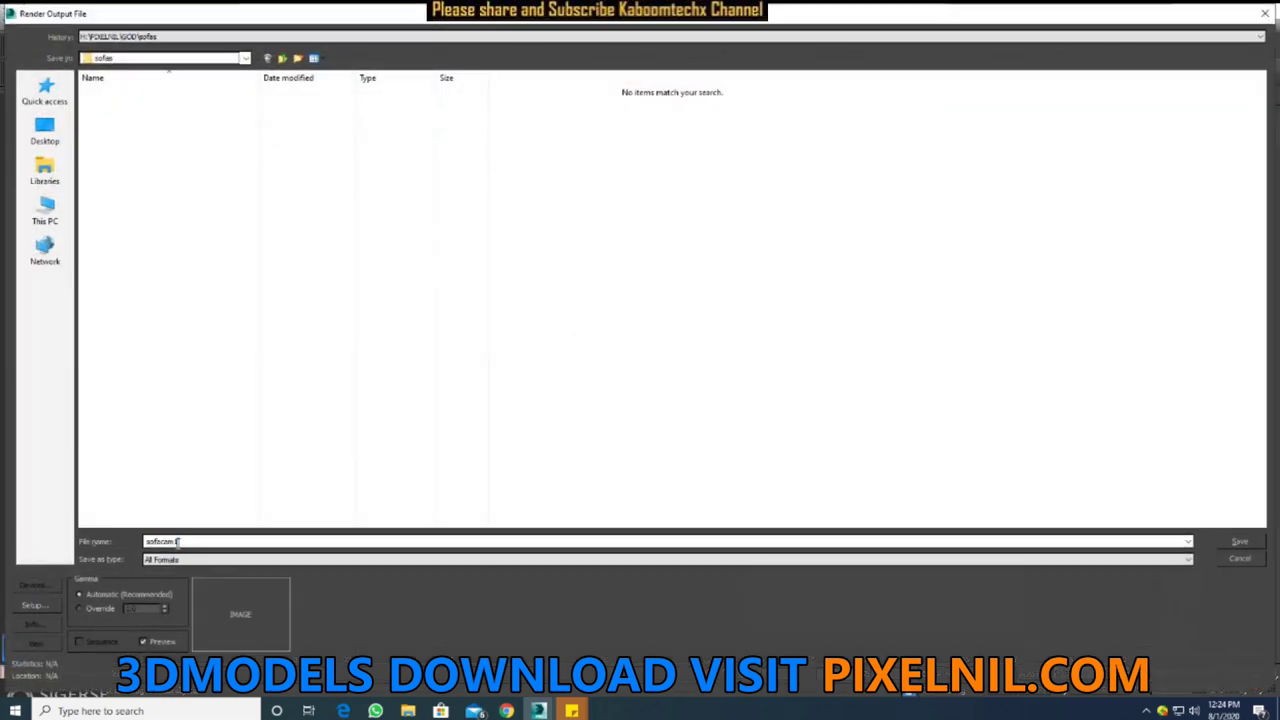
pyautogui.doubleClick(181, 541)
pyautogui.click(184, 540)
pyautogui.click(894, 561)
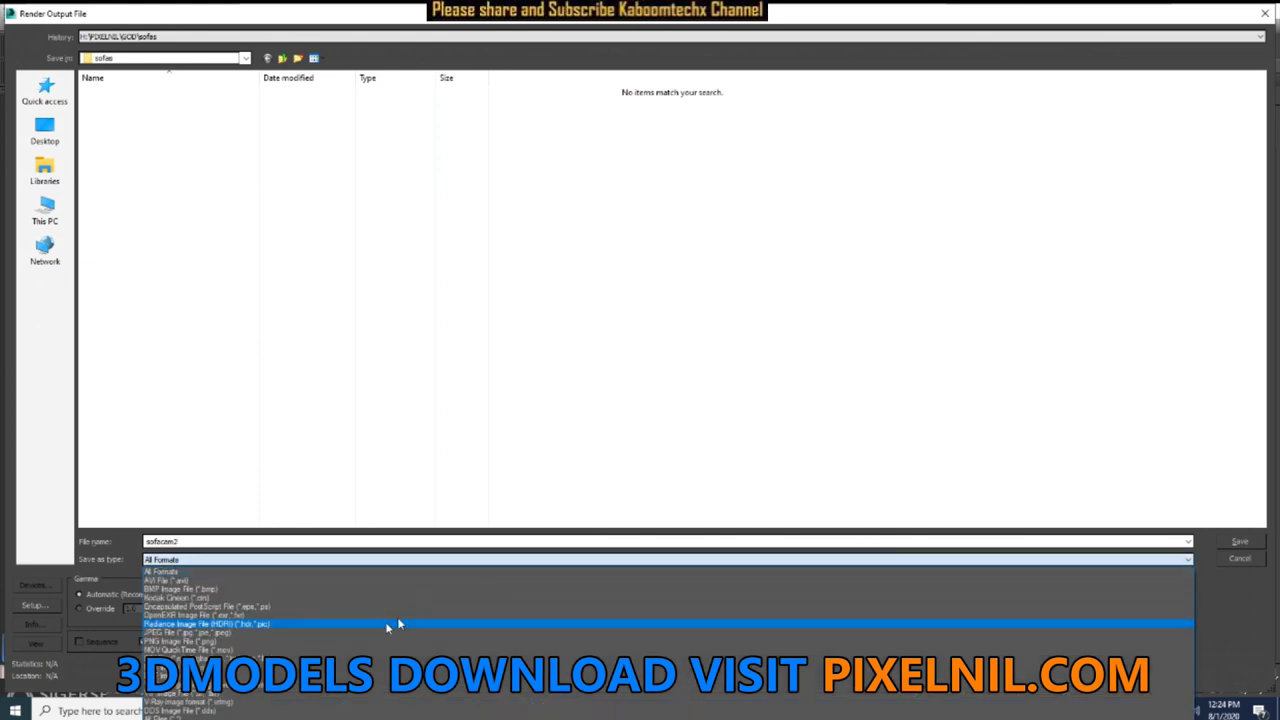
pyautogui.click(295, 640)
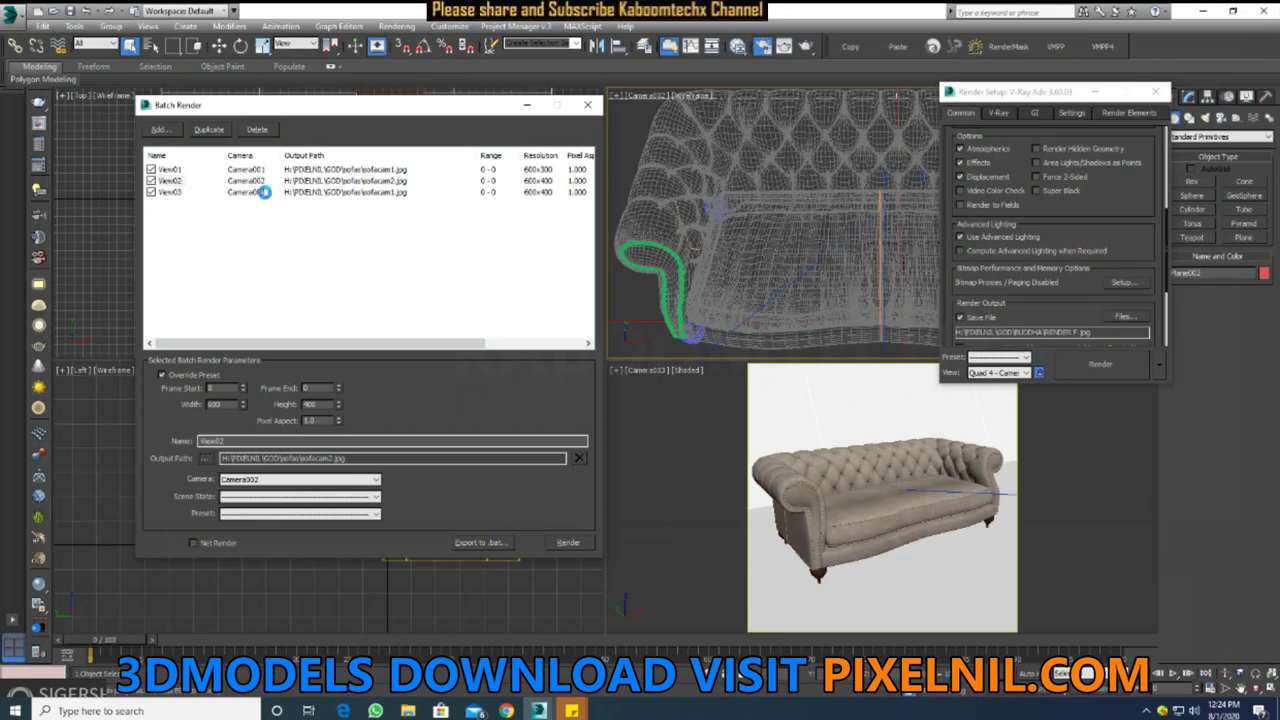
# Save View03's batch output as sofacam3 in JPEG format in the sofas folder
pyautogui.click(185, 193)
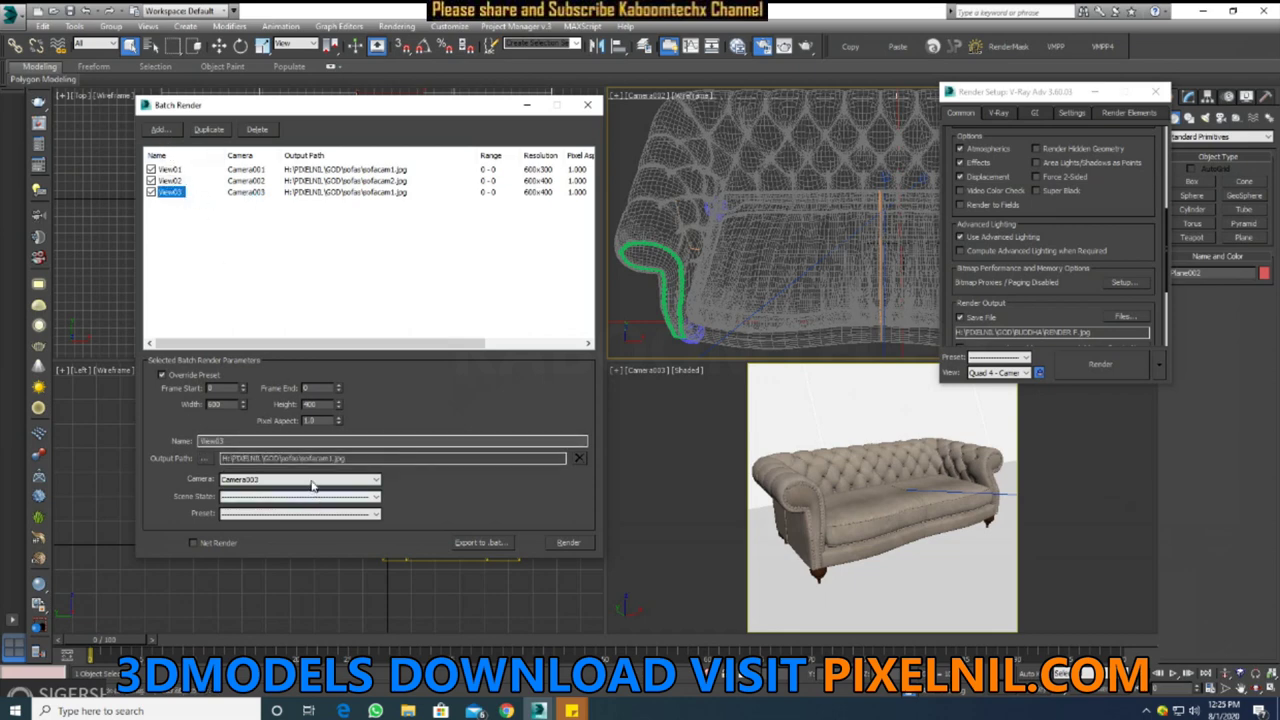
pyautogui.click(205, 459)
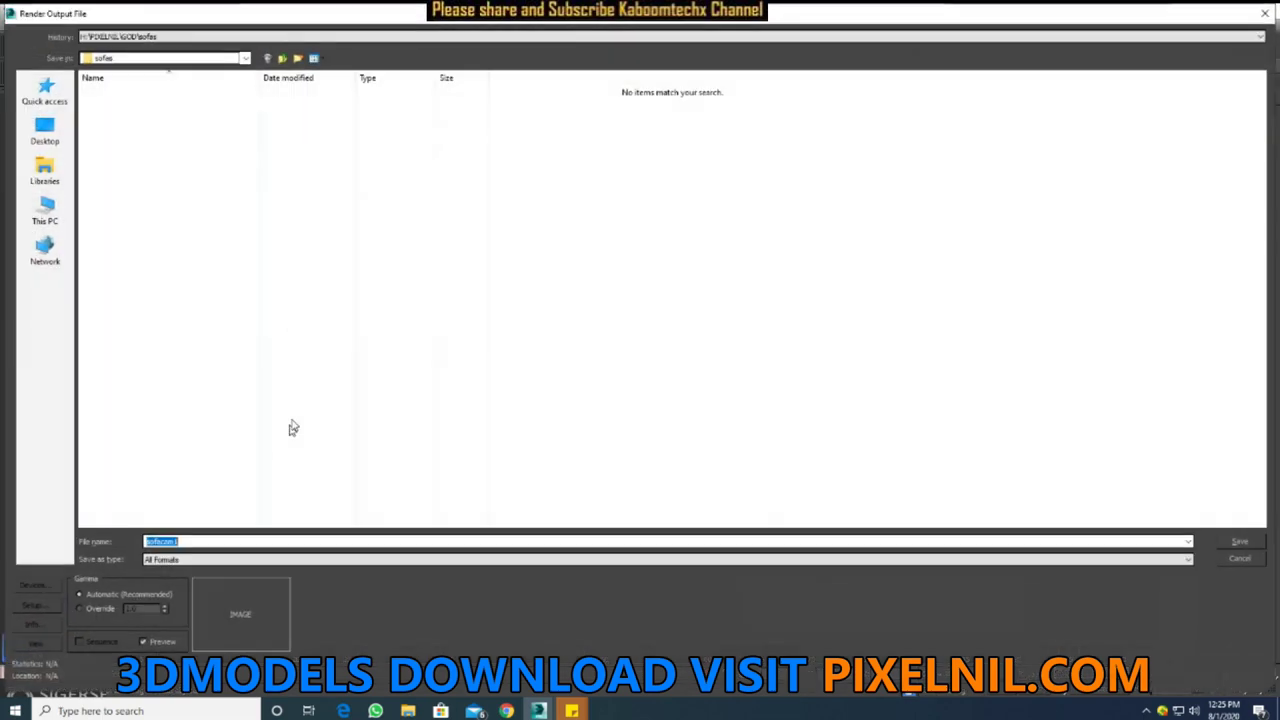
pyautogui.click(196, 541)
pyautogui.press('BackSpace')
pyautogui.write('3')
pyautogui.click(232, 560)
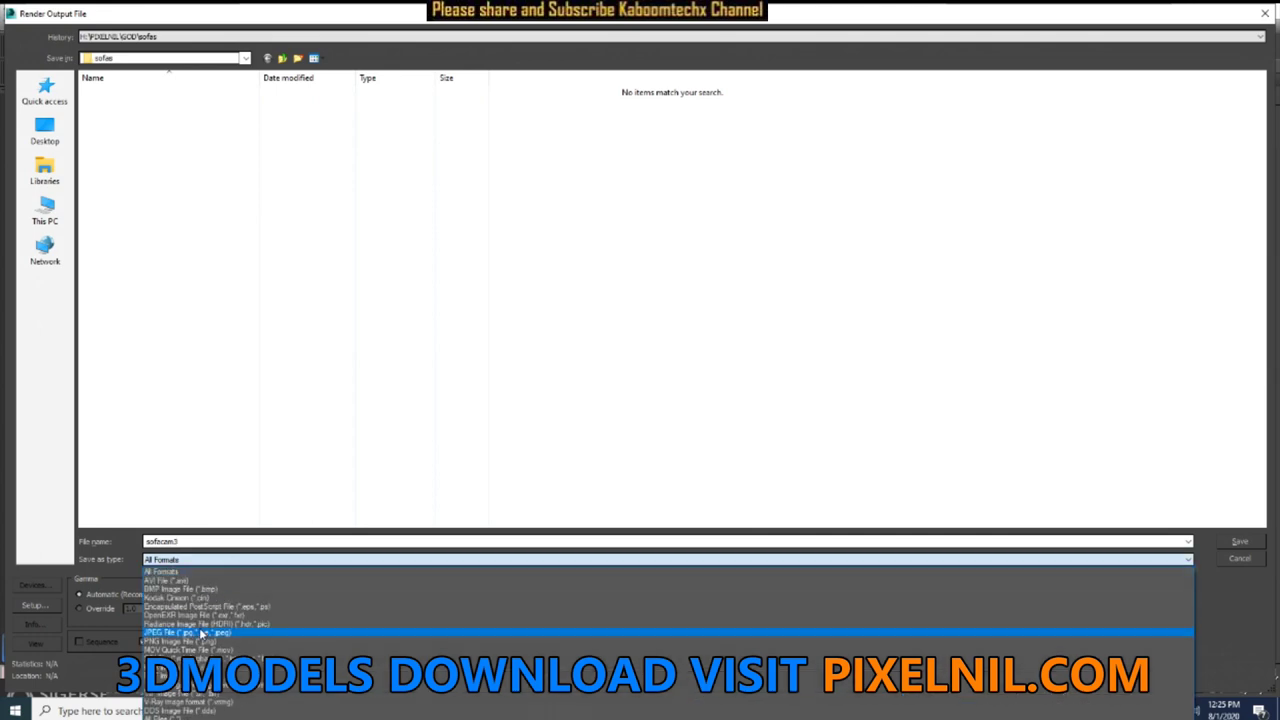
pyautogui.click(199, 632)
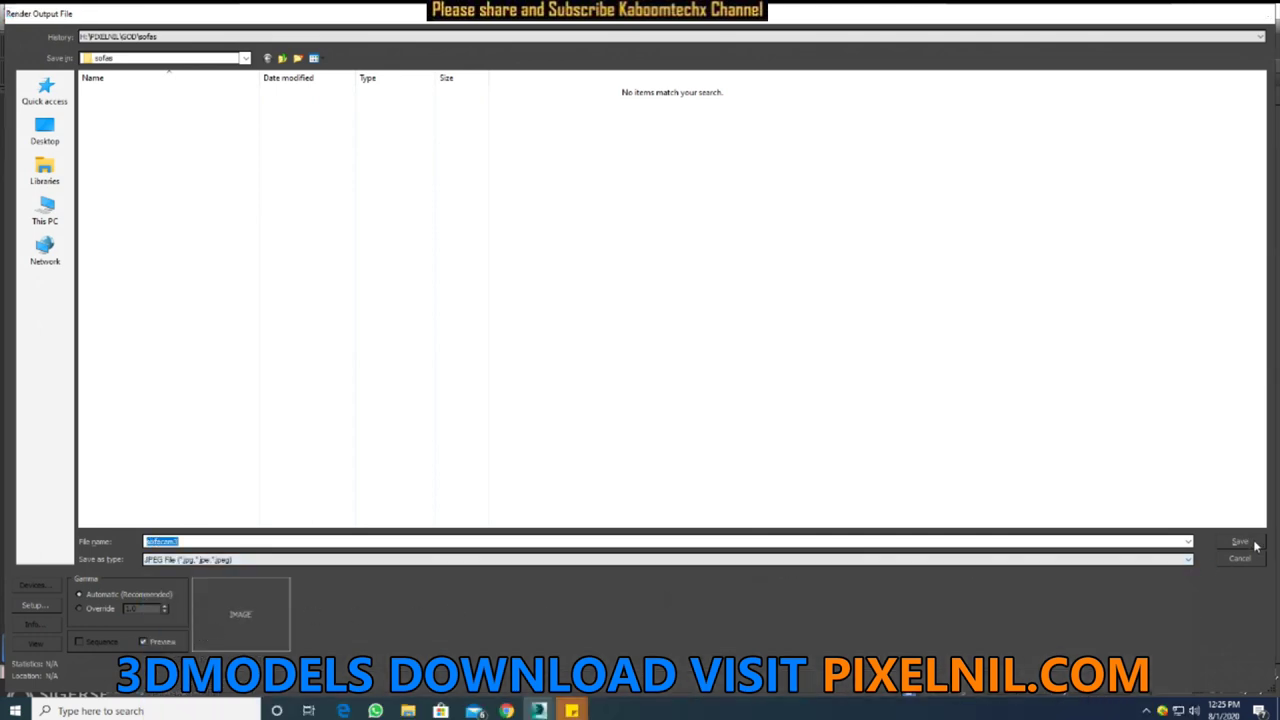
pyautogui.click(1254, 543)
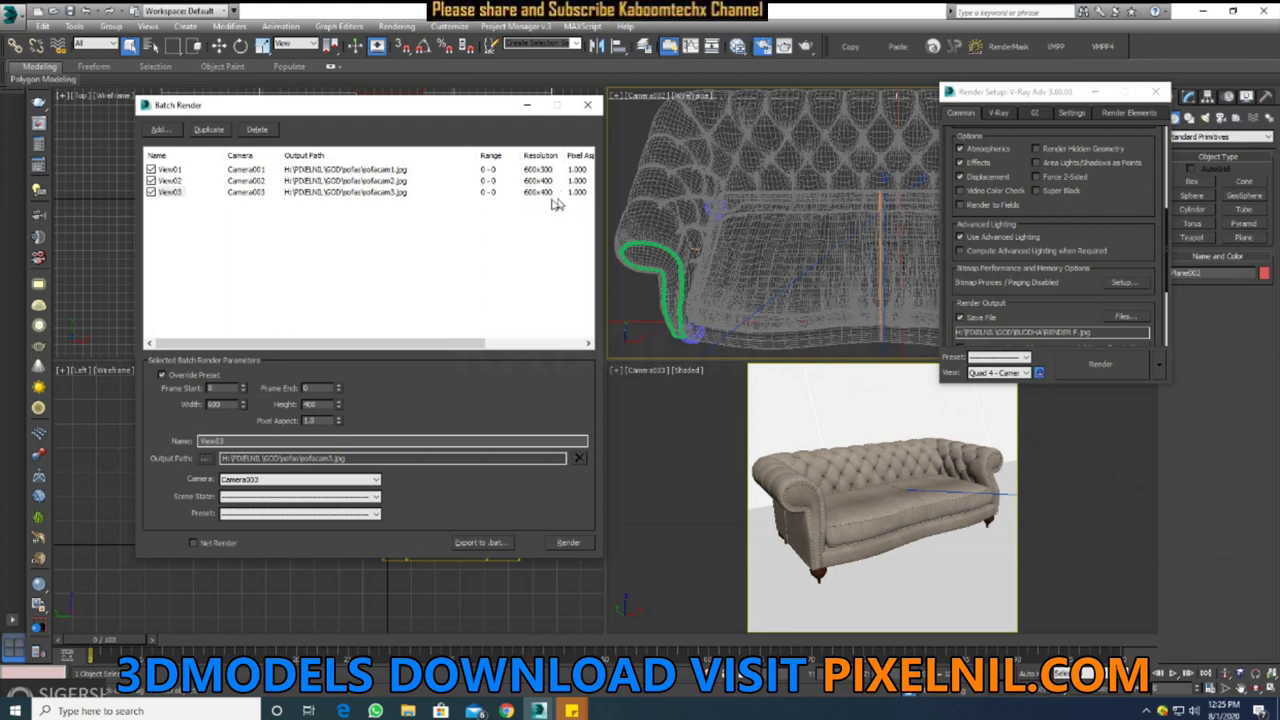
# Turn off View03's Override Preset and start the batch render of all three cameras
pyautogui.click(162, 375)
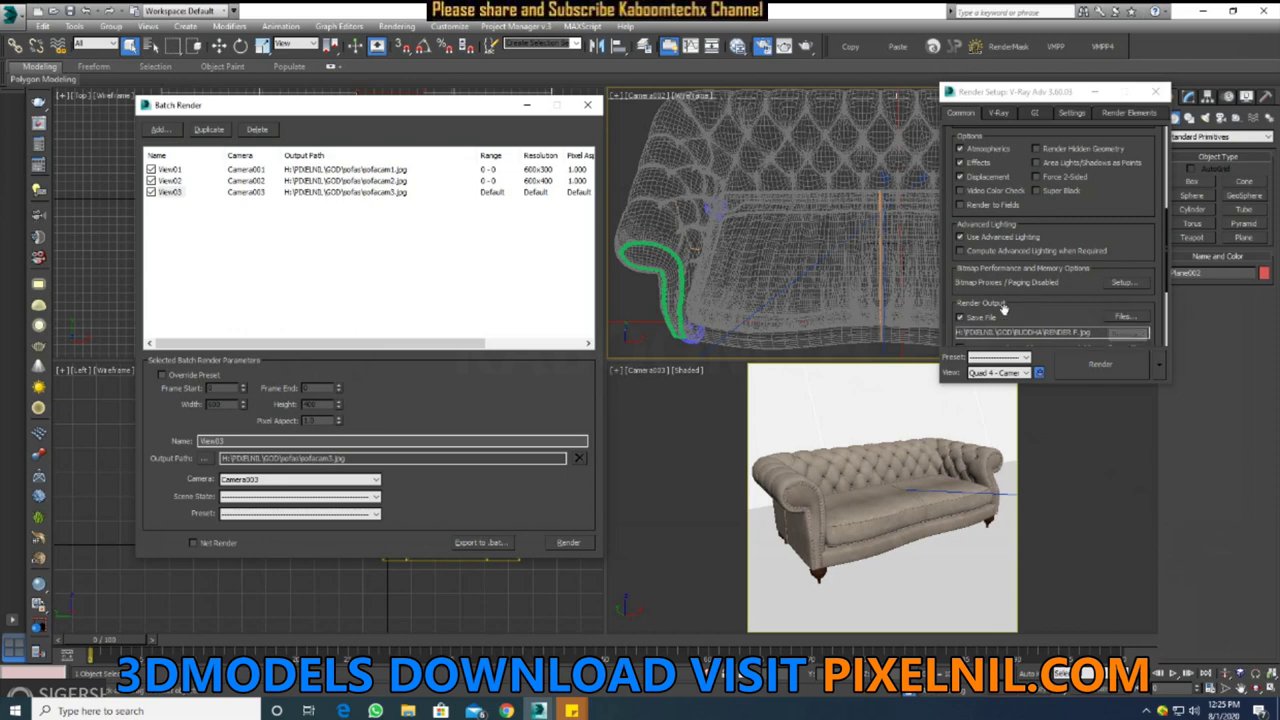
pyautogui.scroll(2, 1068, 265)
pyautogui.scroll(2, 1045, 282)
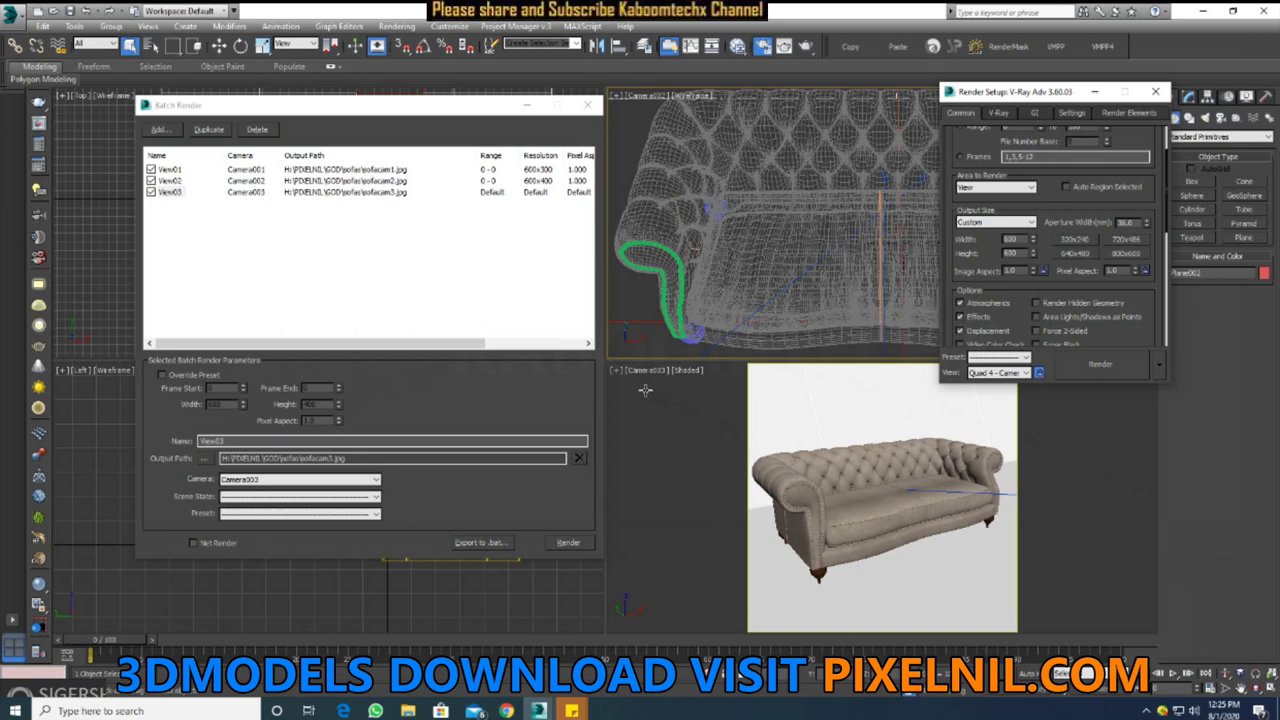
pyautogui.click(567, 543)
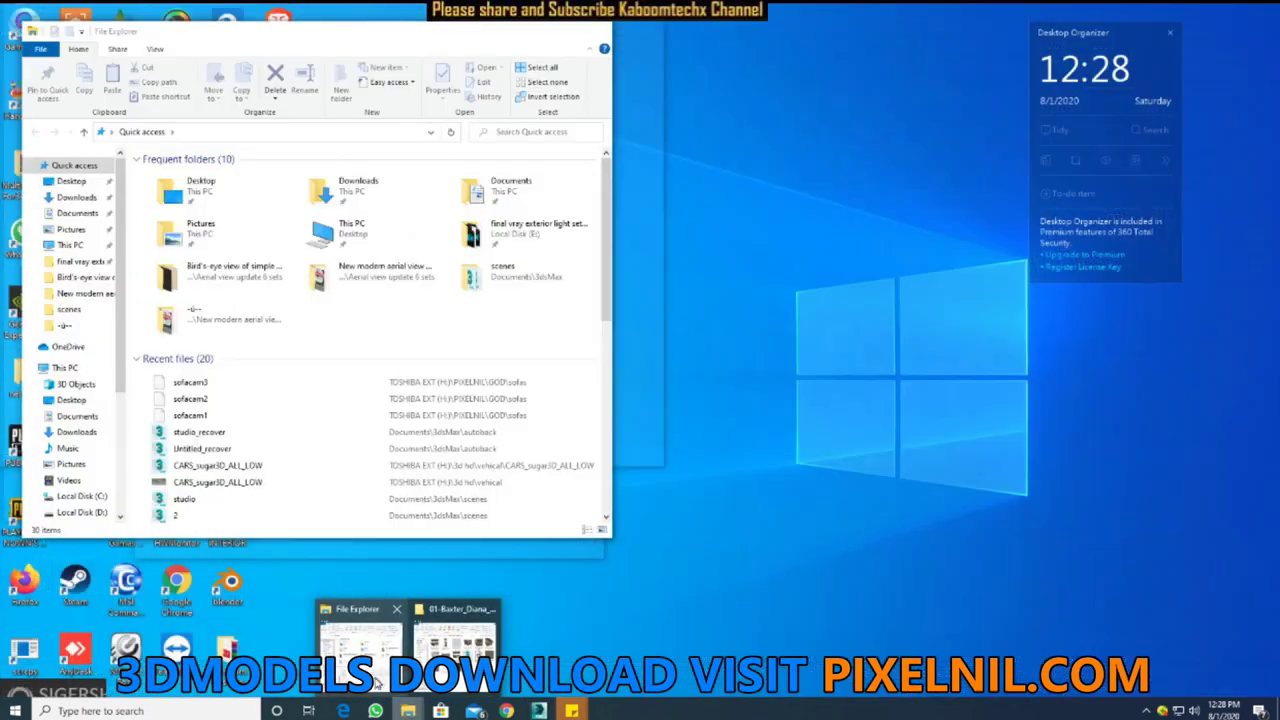
# Show the sofas folder renders as extra large icons and select sofacam10000 and sofacam20000
pyautogui.click(356, 645)
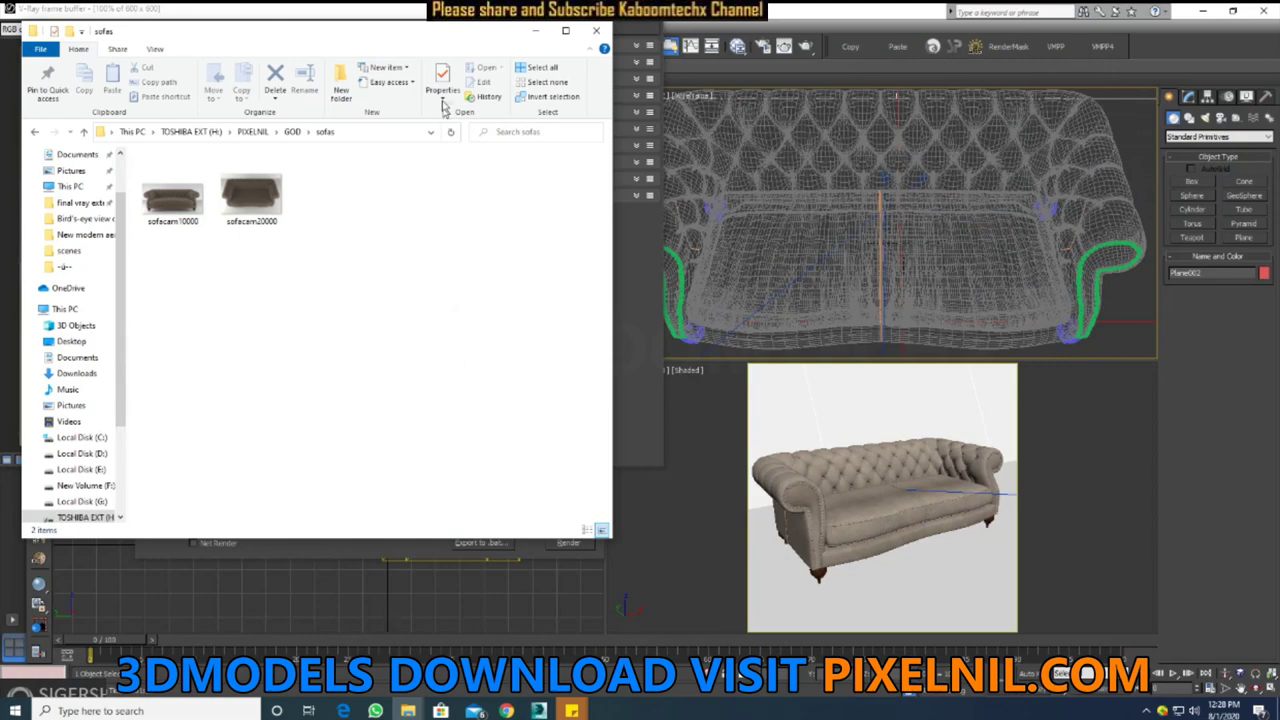
pyautogui.moveTo(400, 31); pyautogui.dragTo(1048, 72)
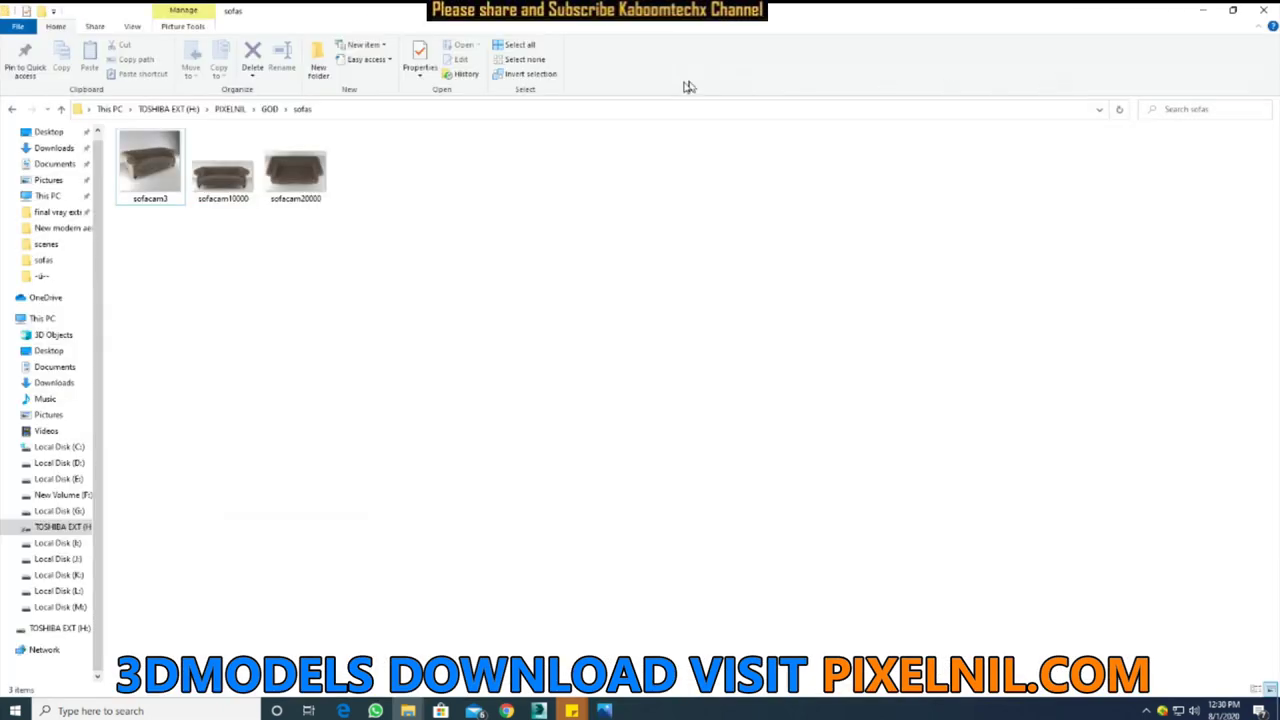
pyautogui.rightClick(558, 302)
pyautogui.moveTo(600, 456)
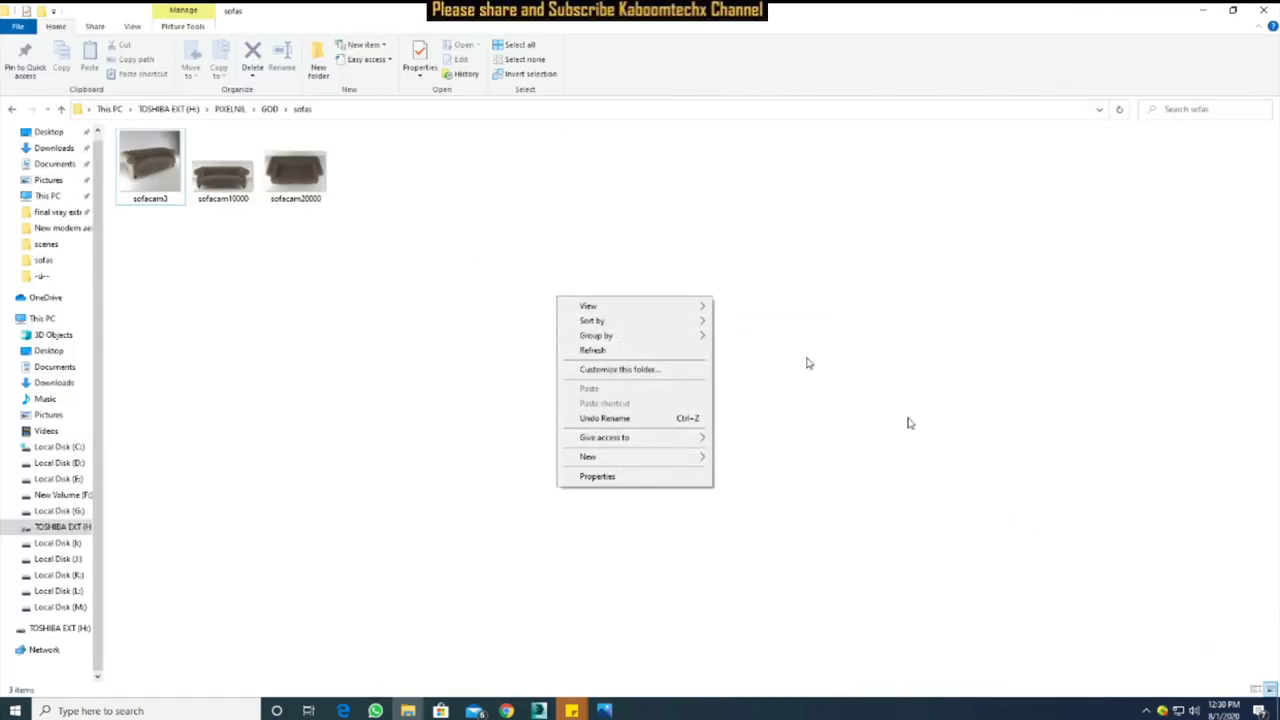
pyautogui.rightClick(753, 296)
pyautogui.moveTo(640, 306)
pyautogui.click(957, 304)
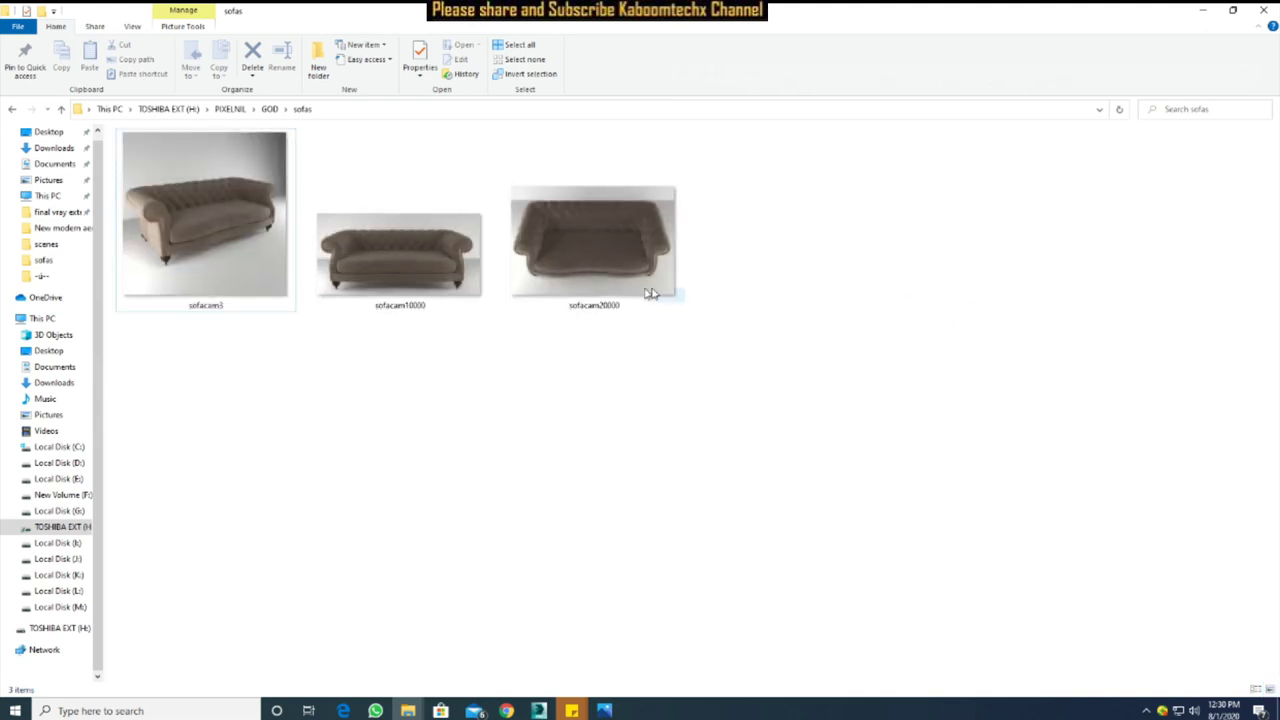
pyautogui.click(360, 250)
pyautogui.click(585, 267)
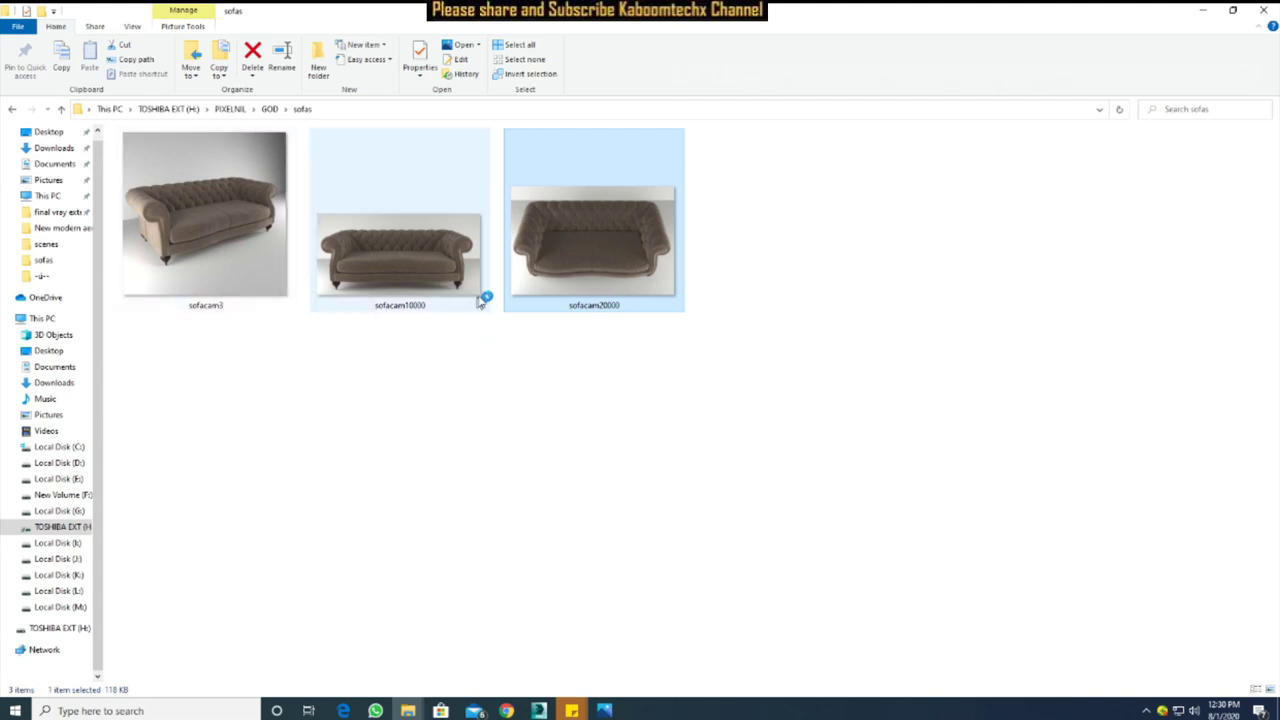
pyautogui.moveTo(538, 711)
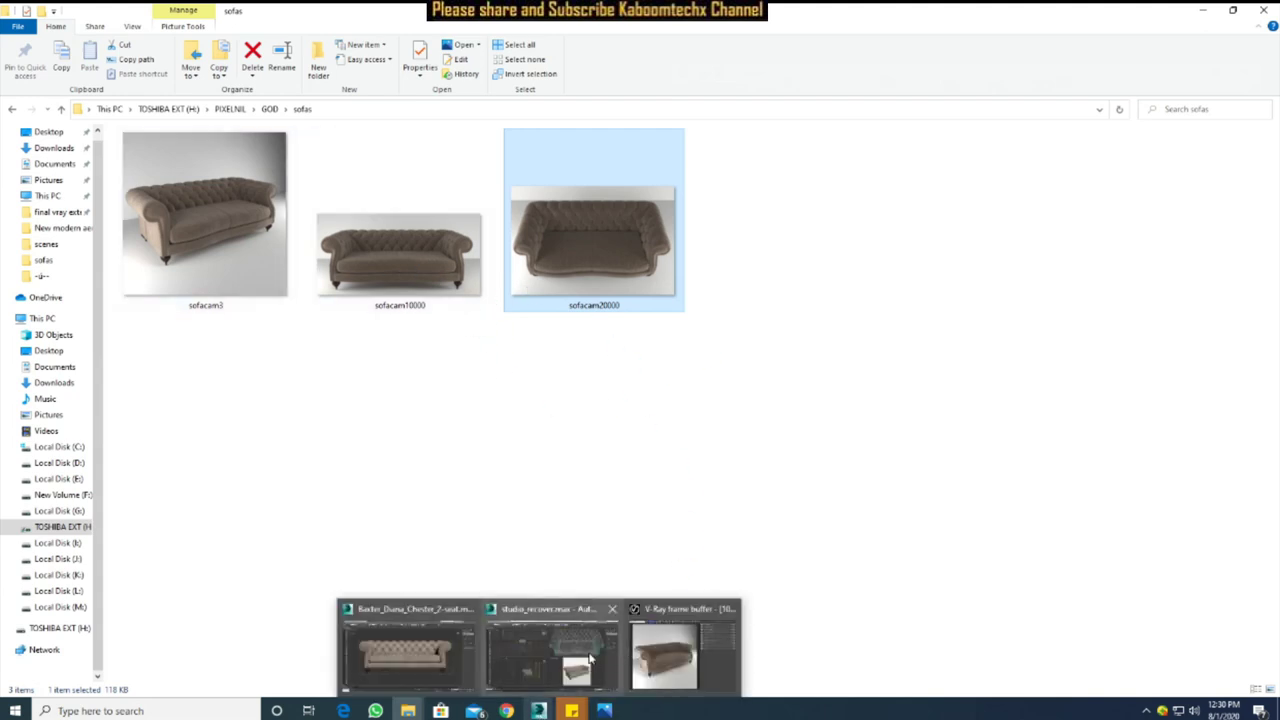
# Switch back to 3ds Max to view the finished render in the V-Ray frame buffer
pyautogui.click(598, 658)
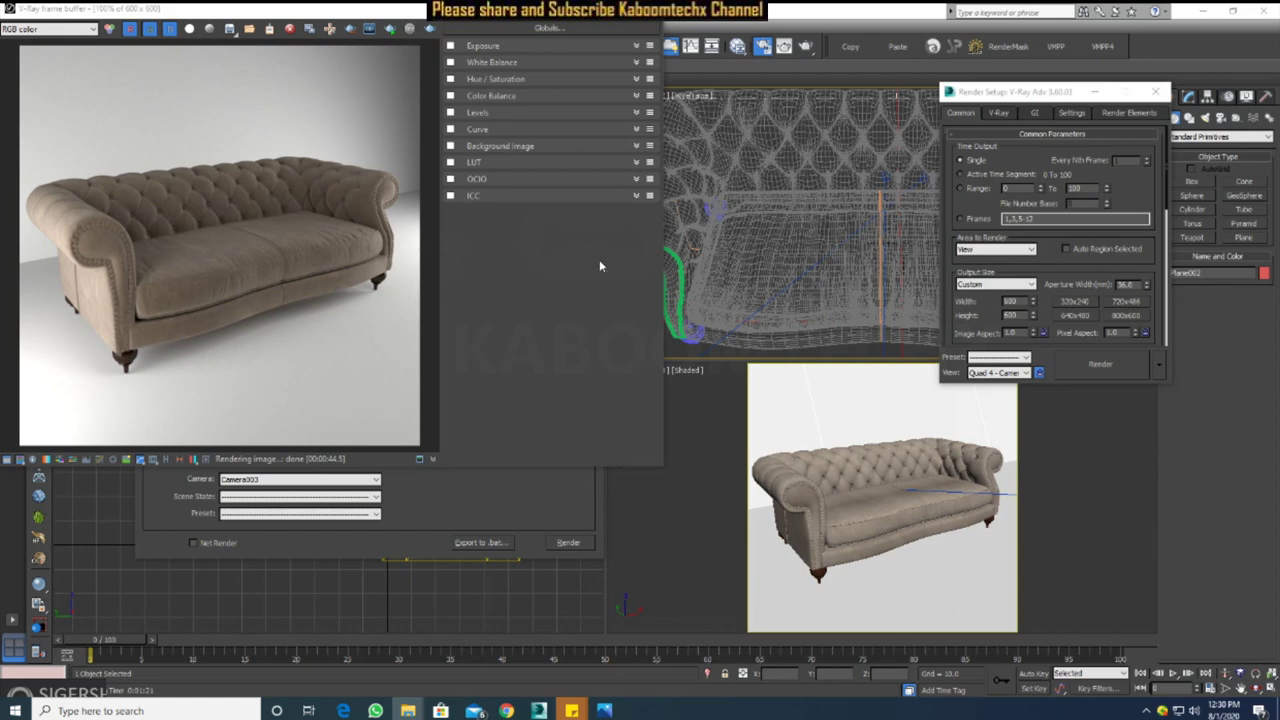